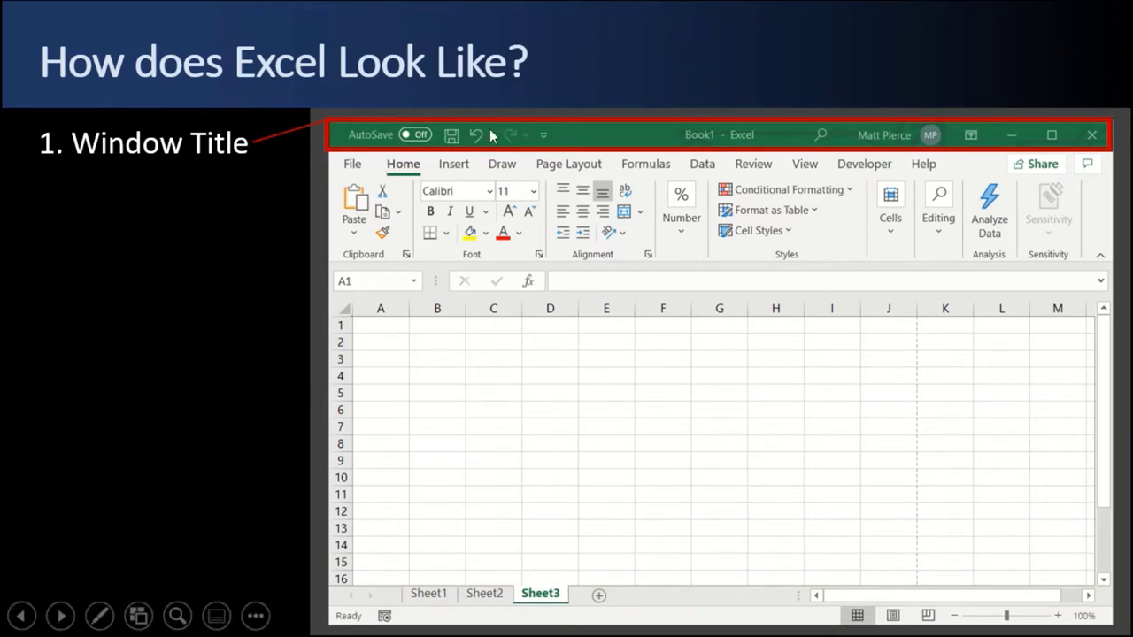
left_click(544, 206)
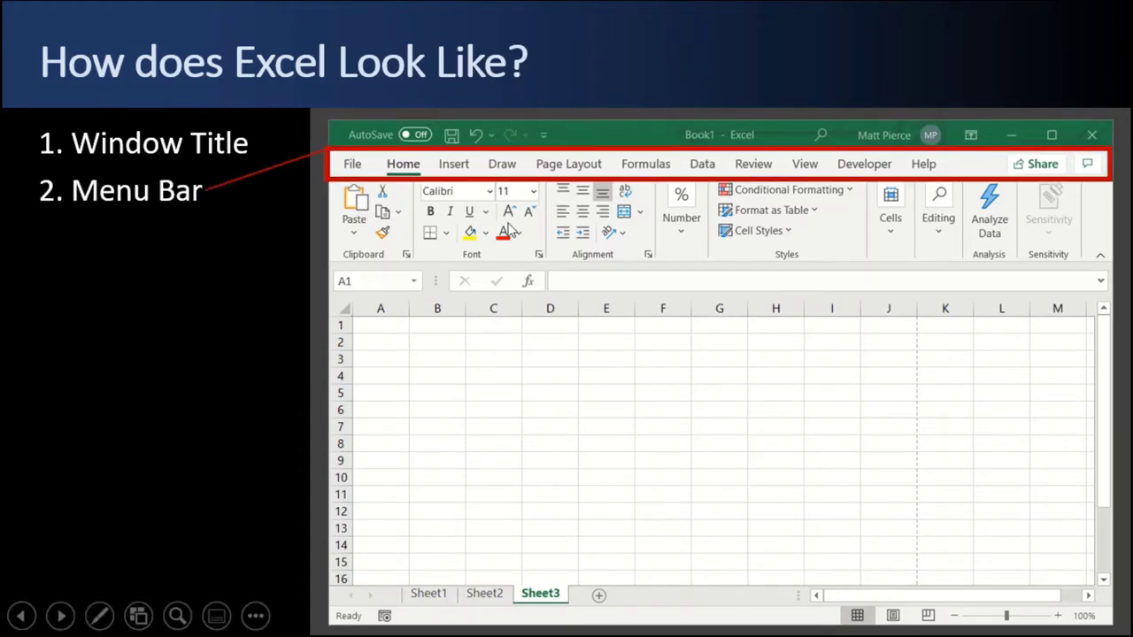
left_click(237, 284)
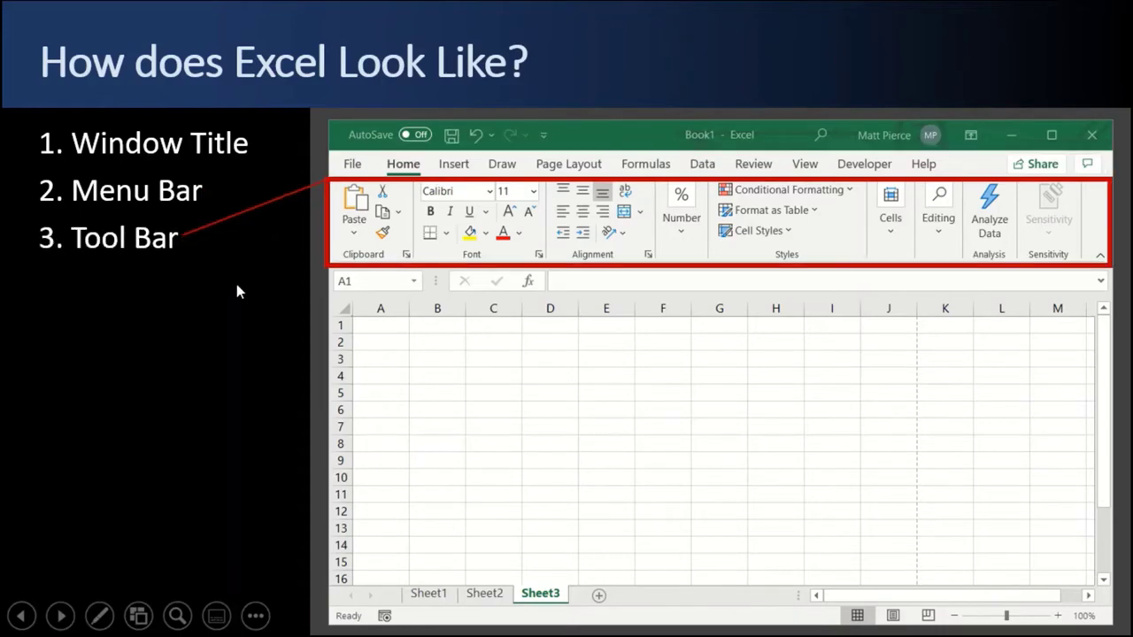
left_click(748, 234)
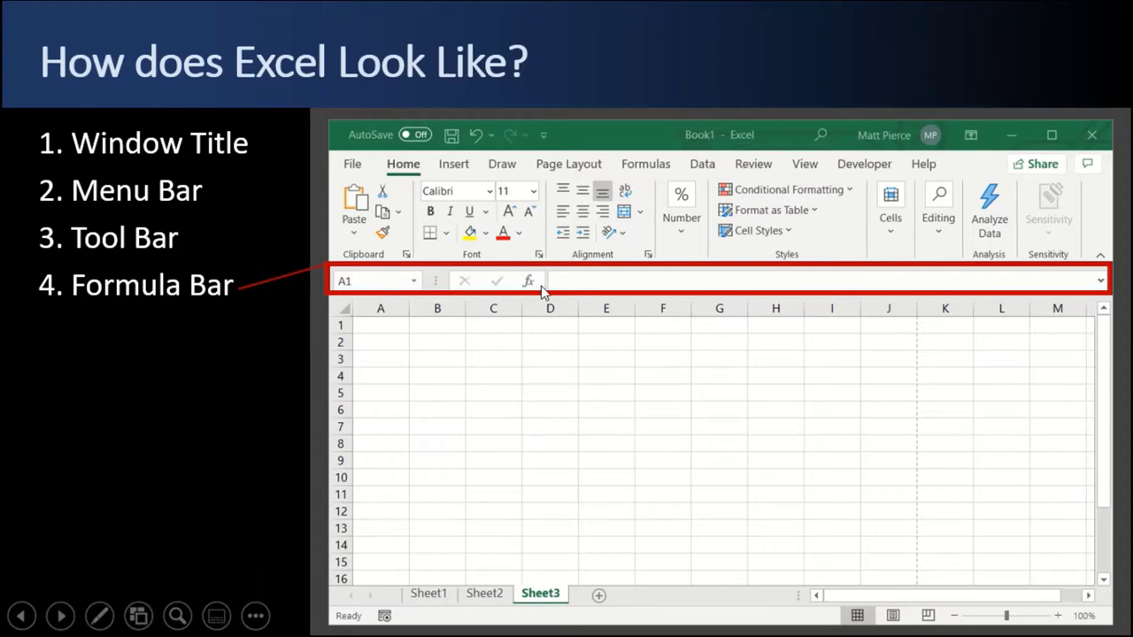
left_click(71, 469)
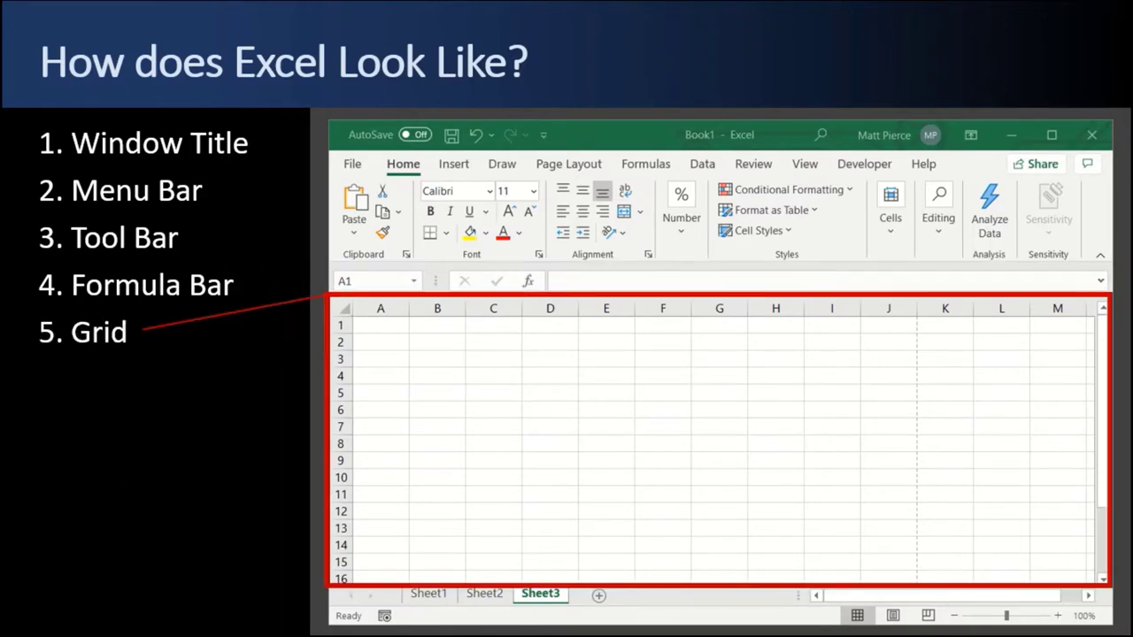
key("Right")
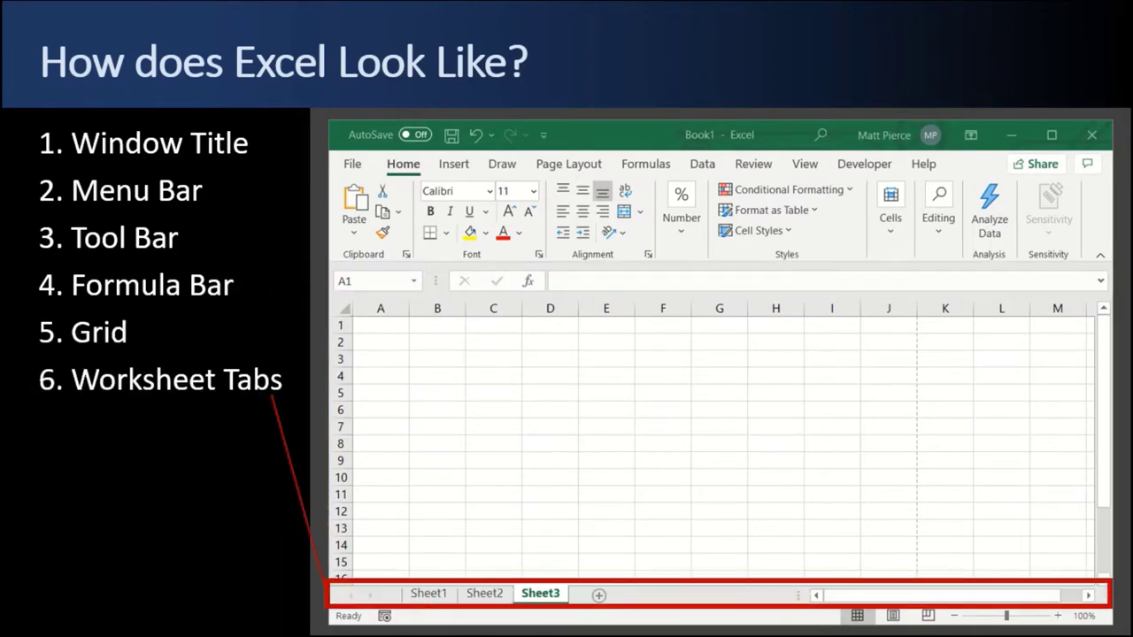
key("Right")
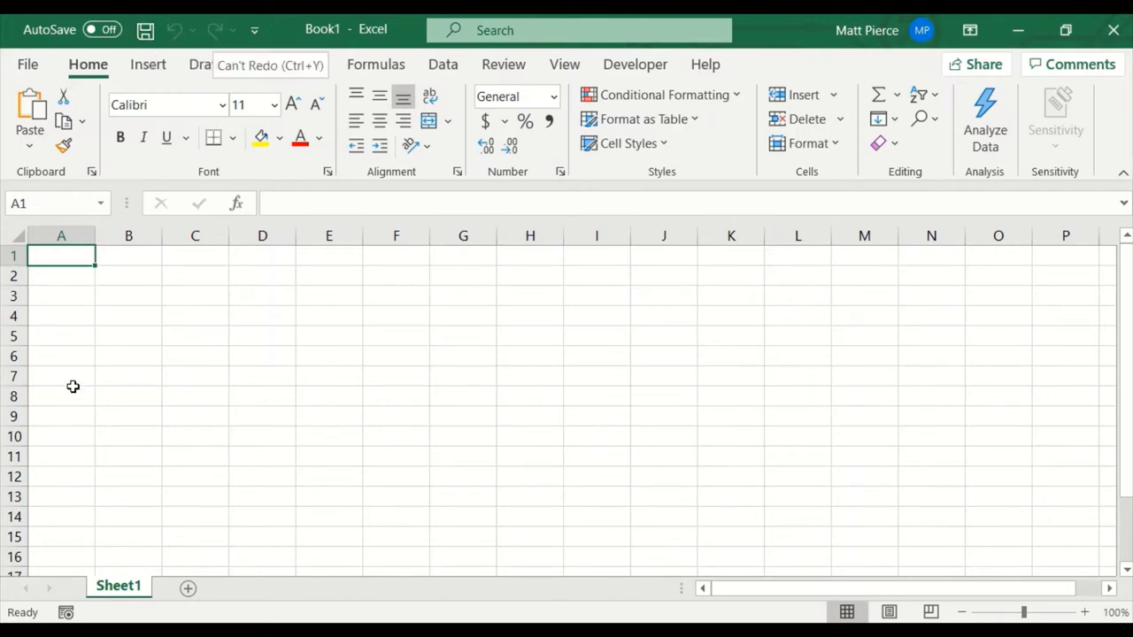
Enter the sample texts qw, qwqw, qw, qwq, wqw and qw into cells B1 through G1
left_click(124, 256)
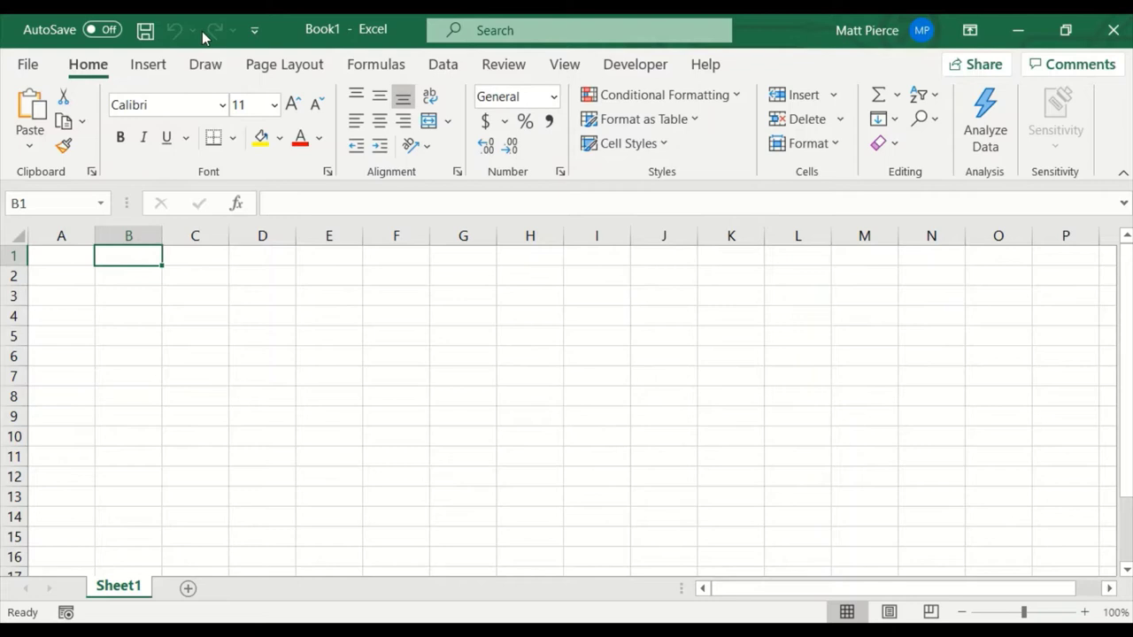
type("qw")
key("Tab")
type("qwqw")
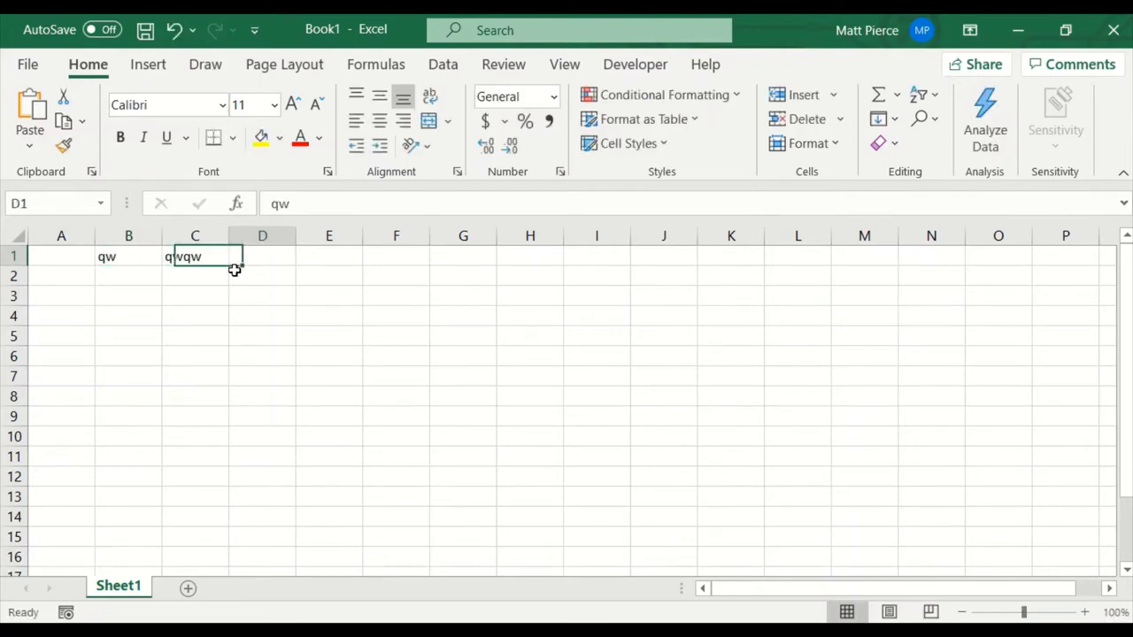
key("Tab")
type("qw")
key("Tab")
type("qwq")
key("Tab")
type("wqw")
key("Tab")
type("qw")
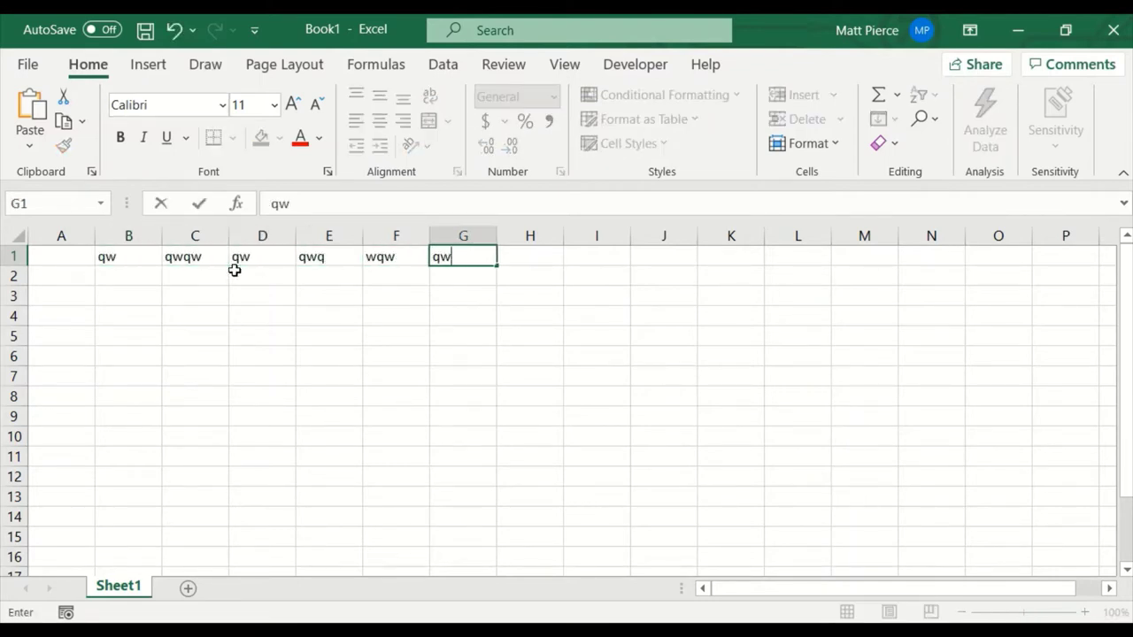
key("Left")
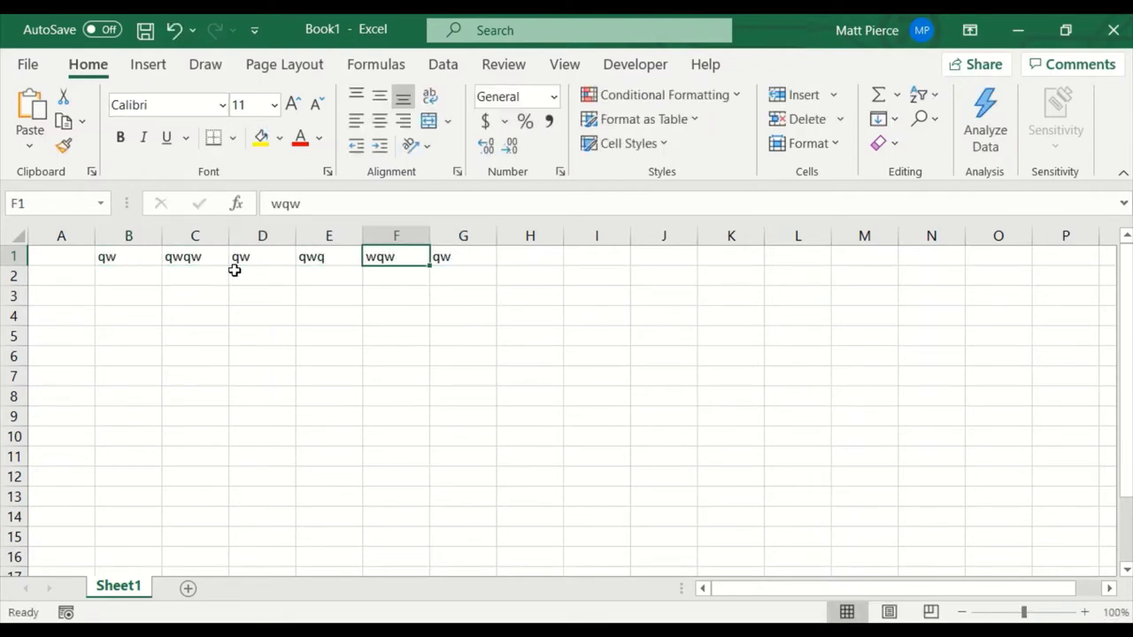
Undo the last four cell entries one at a time, from G1 back to D1
left_click(175, 32)
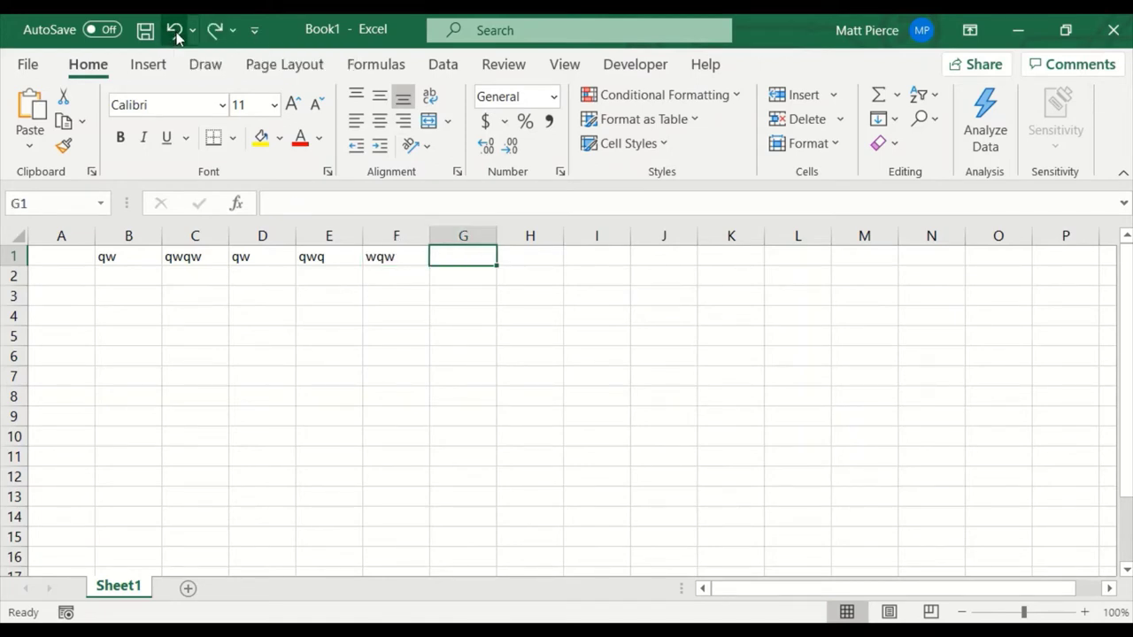
left_click(174, 32)
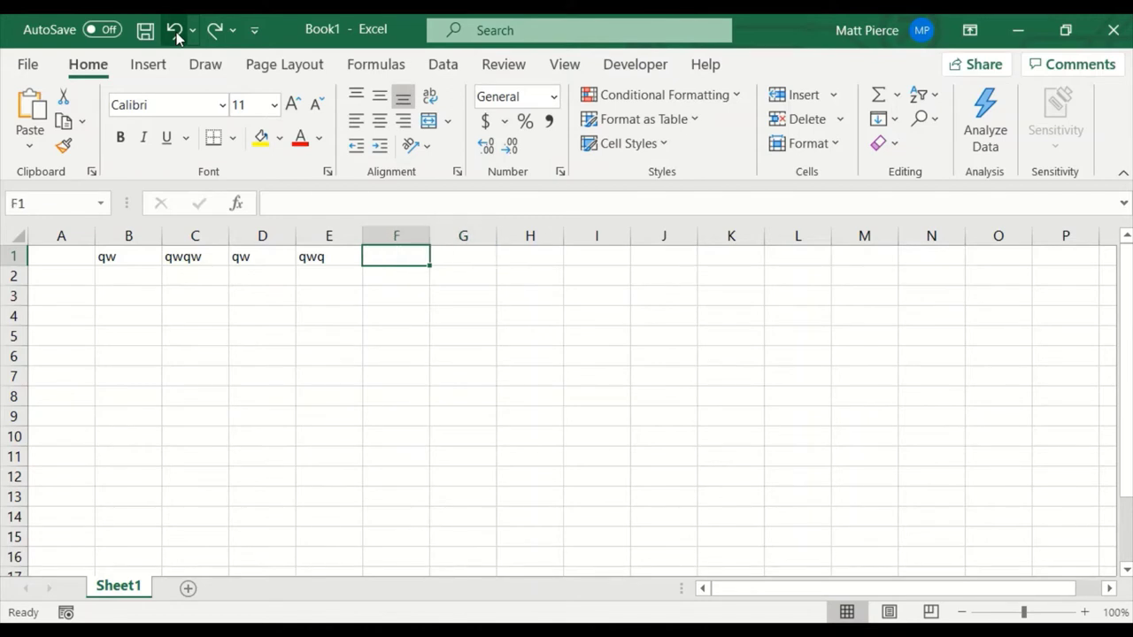
left_click(175, 32)
left_click(174, 32)
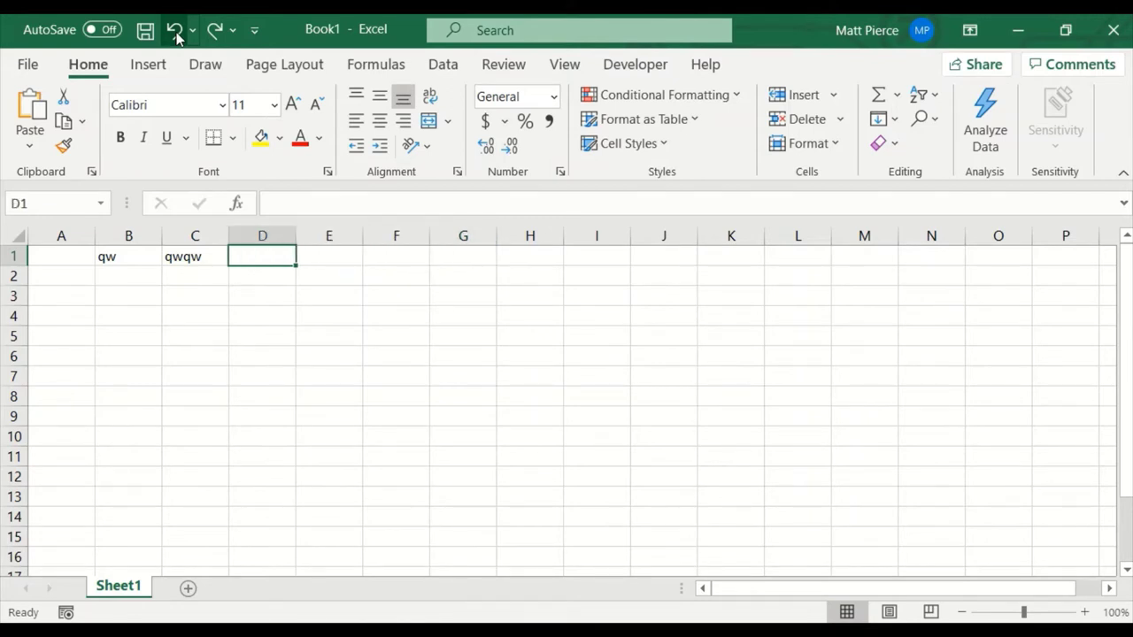
Redo the four undone entries one at a time, from D1 to G1
left_click(214, 34)
left_click(214, 34)
left_click(214, 34)
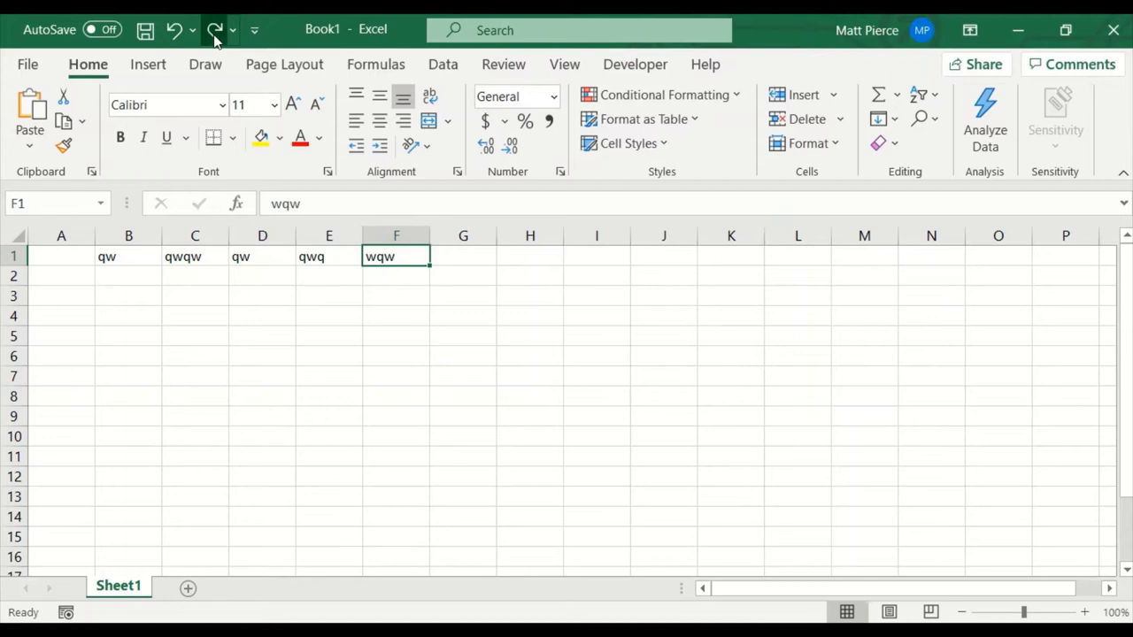
left_click(214, 33)
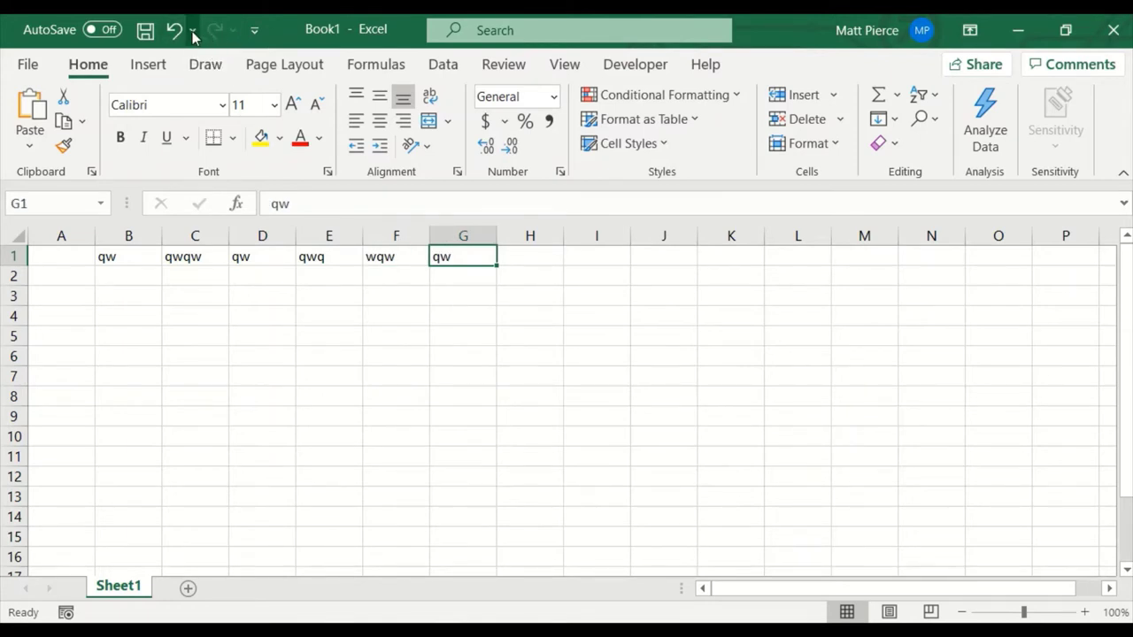
Undo the entries from G1 back through C1 in one go using the undo history, and undo the entry in B1 from the history as well
left_click(193, 33)
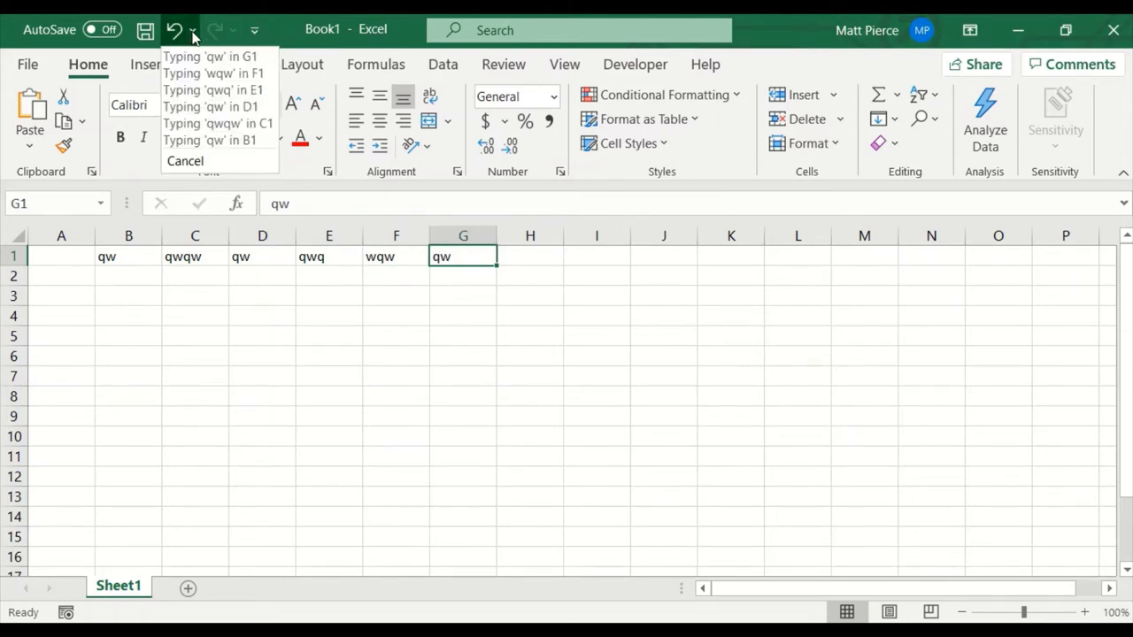
left_click(210, 129)
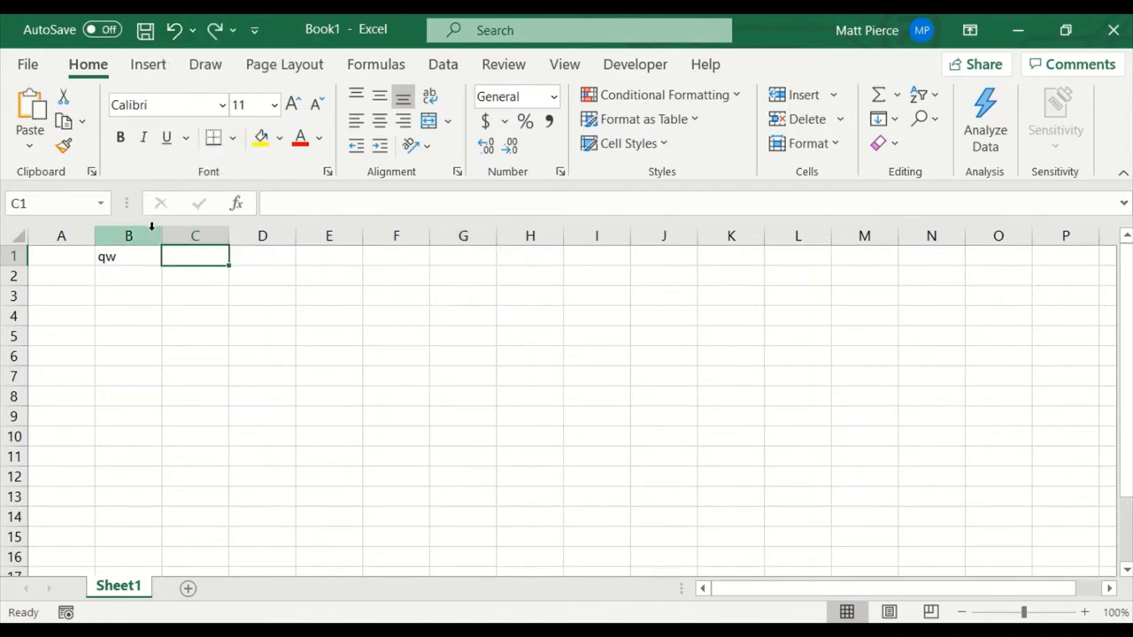
left_click(192, 32)
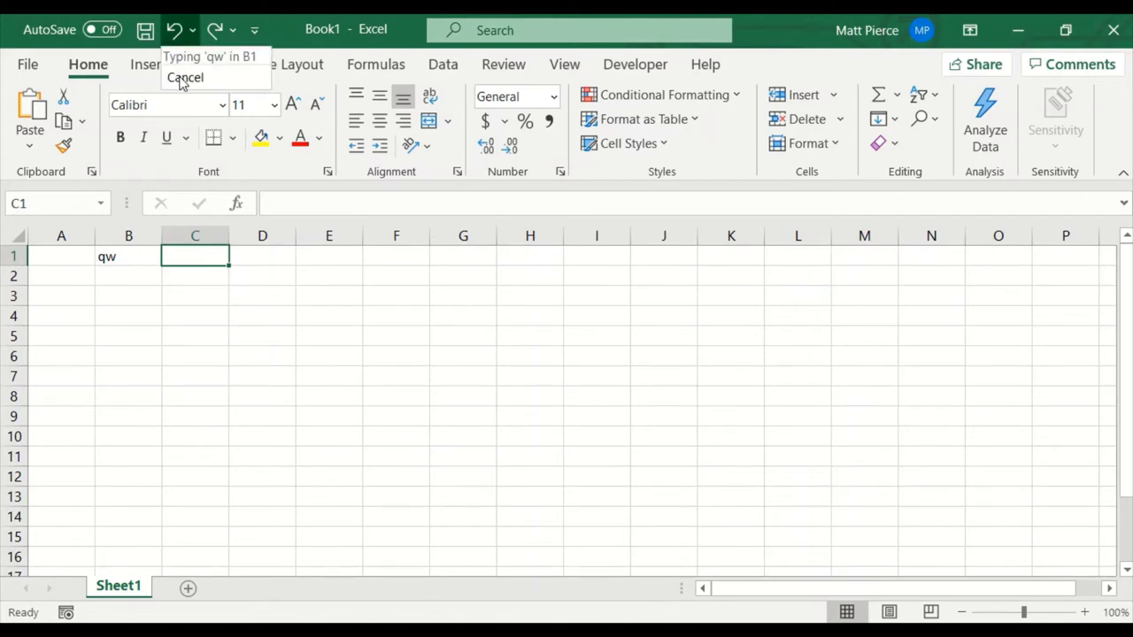
left_click(192, 58)
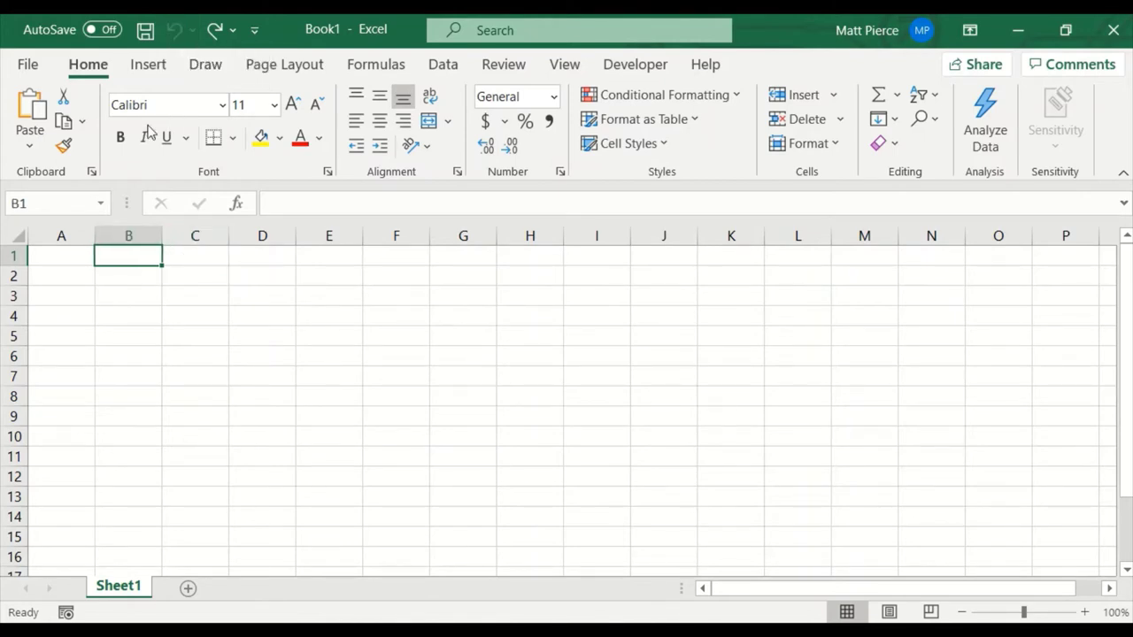
Redo all six entries in B1 through G1 at once from the redo history, and undo all six in one go
left_click(233, 30)
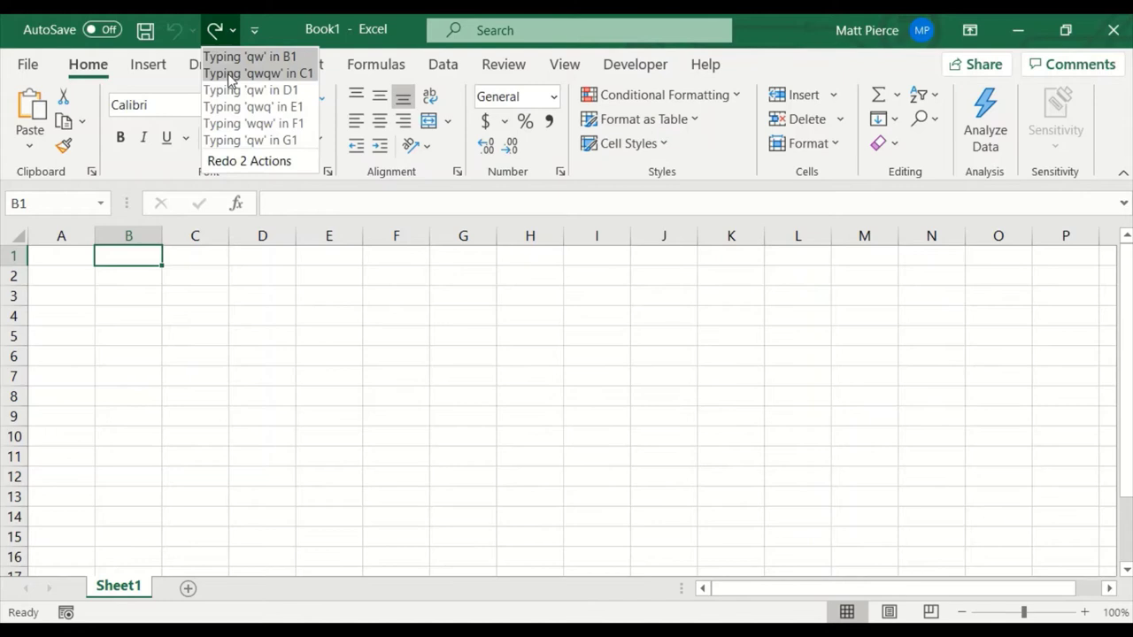
left_click(248, 142)
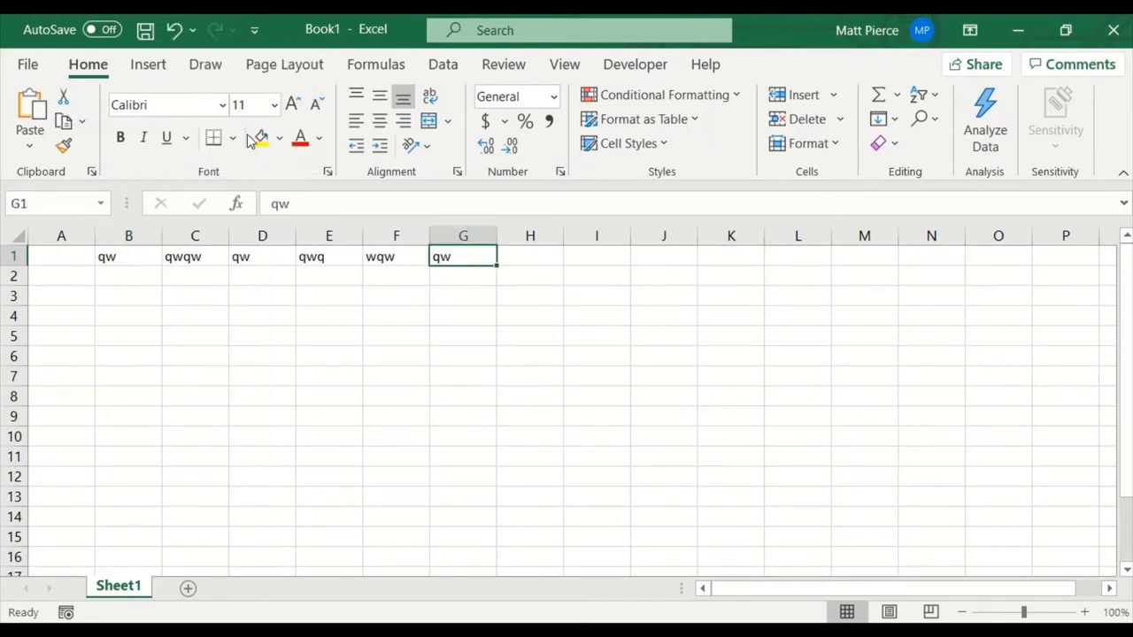
left_click(192, 31)
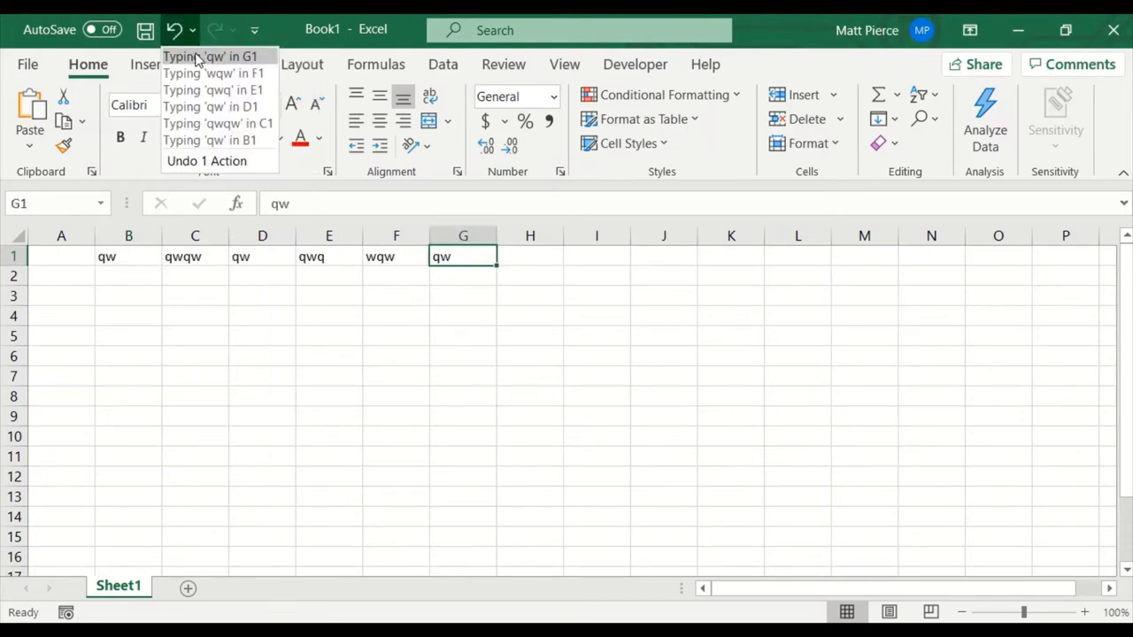
left_click(204, 145)
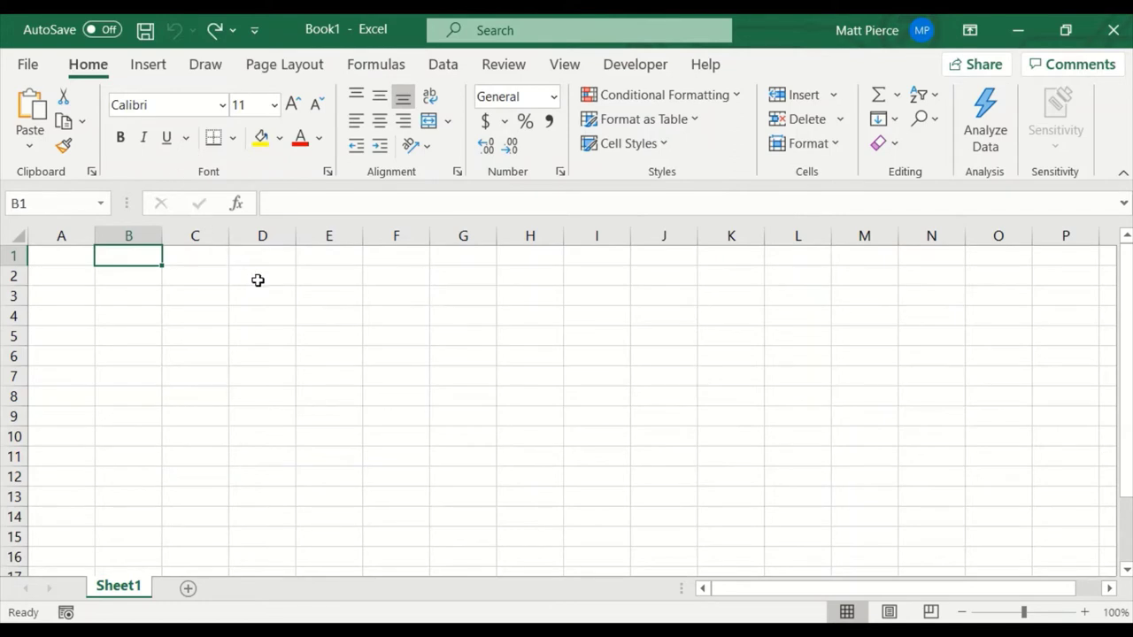
Review the commands available for customizing the Quick Access Toolbar, and leave the selection as is
left_click(255, 31)
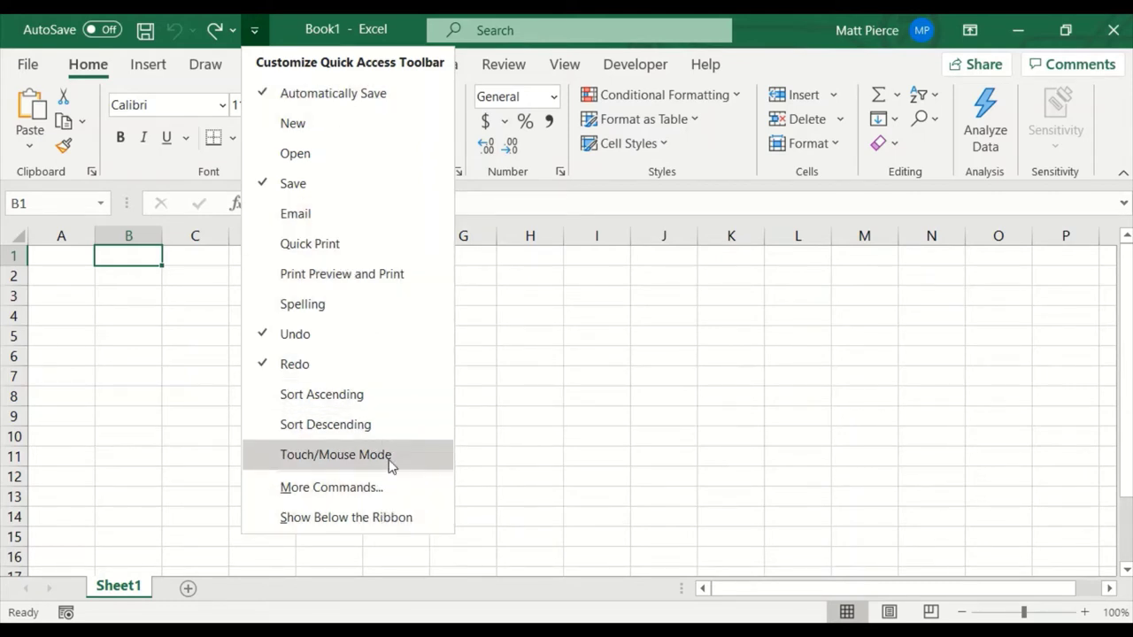
left_click(611, 338)
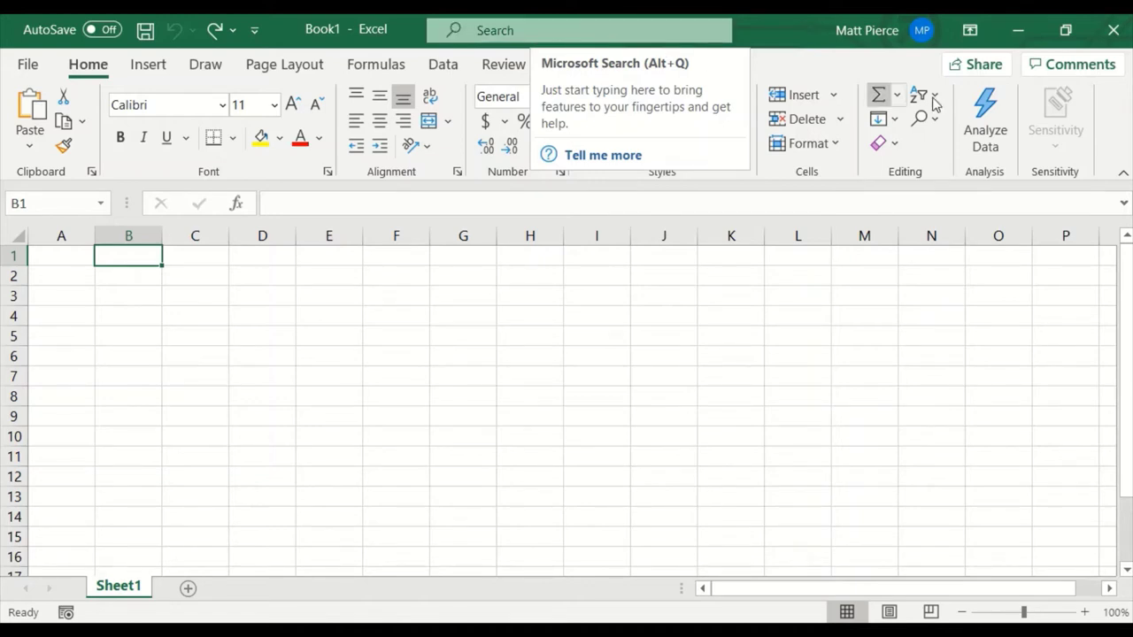
Set the ribbon to Auto-hide Ribbon, and restore it with Show Tabs and Commands
left_click(971, 31)
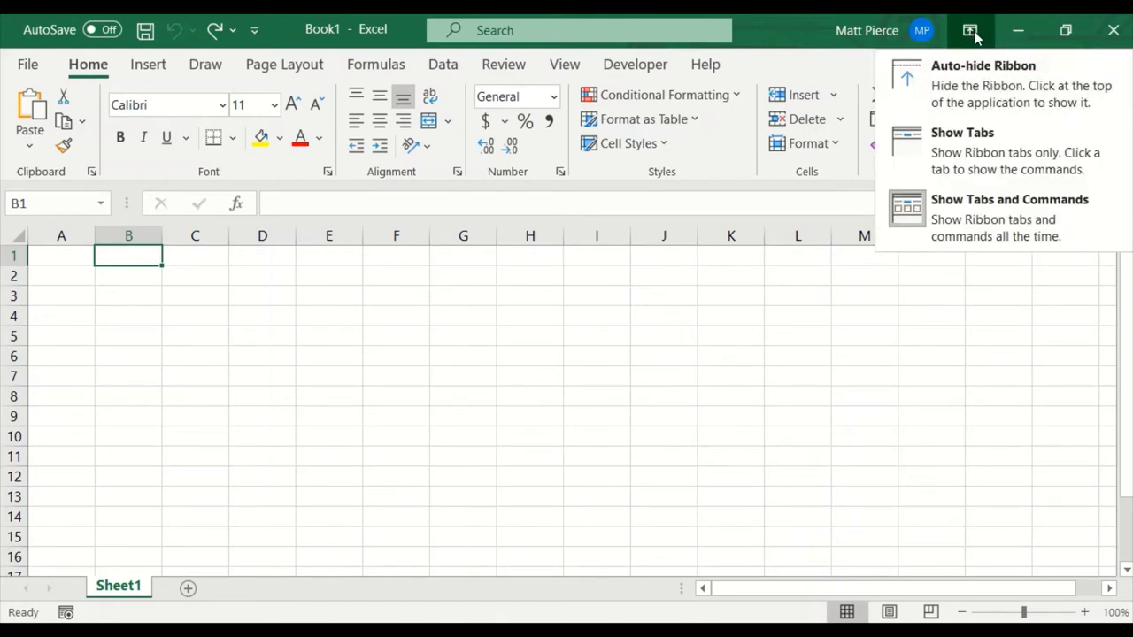
left_click(980, 83)
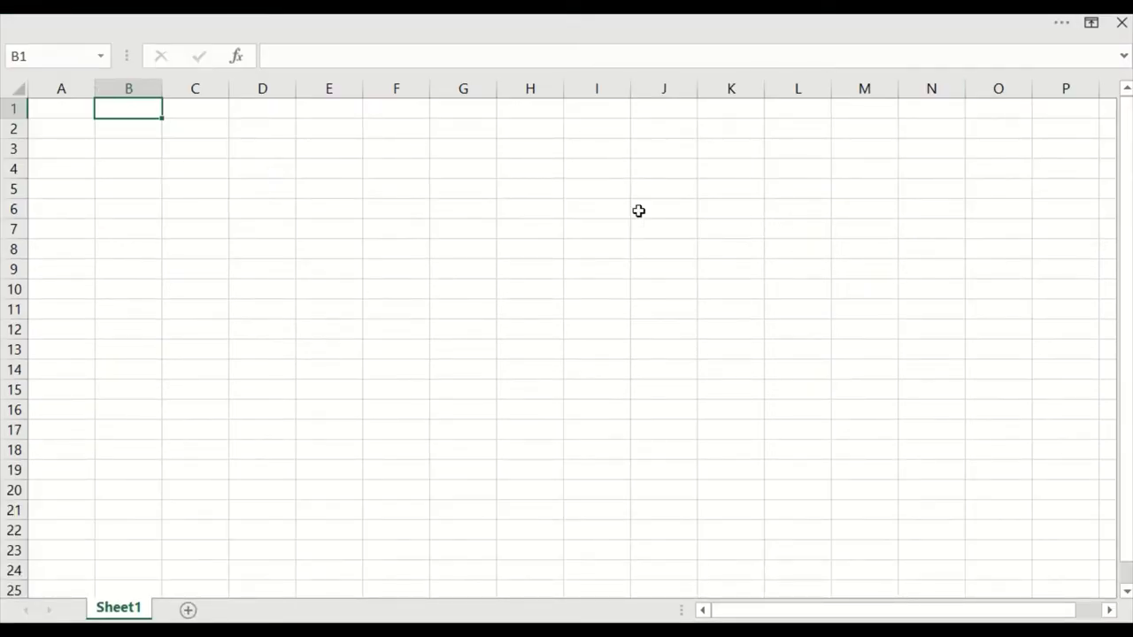
left_click(1094, 26)
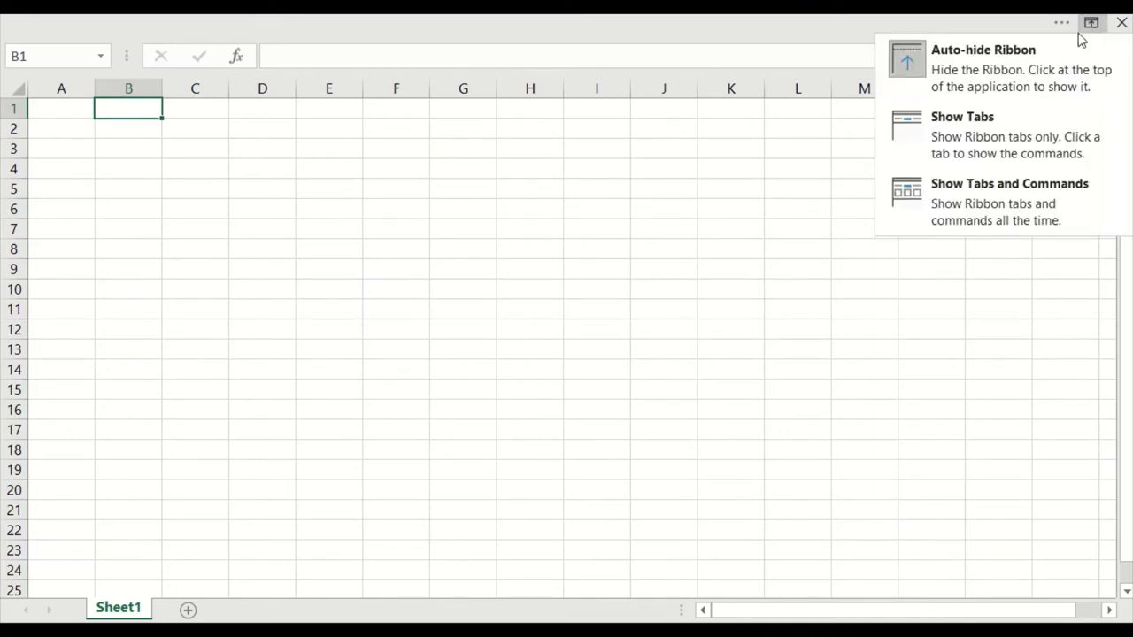
left_click(993, 222)
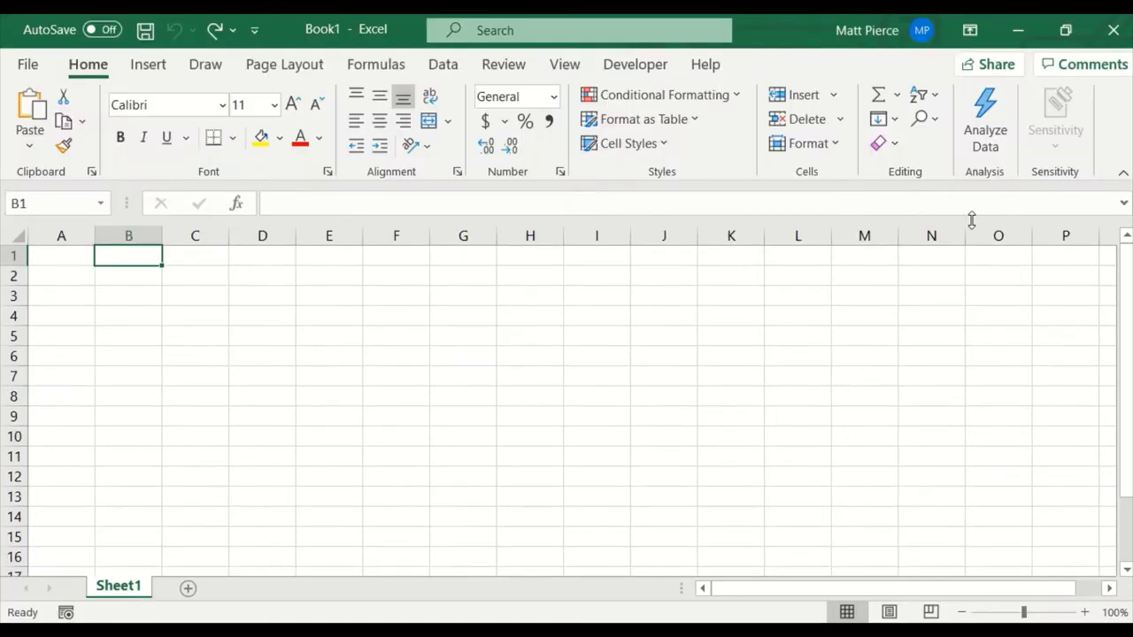
Set the ribbon display to Show Tabs, and switch it back to Show Tabs and Commands
left_click(970, 31)
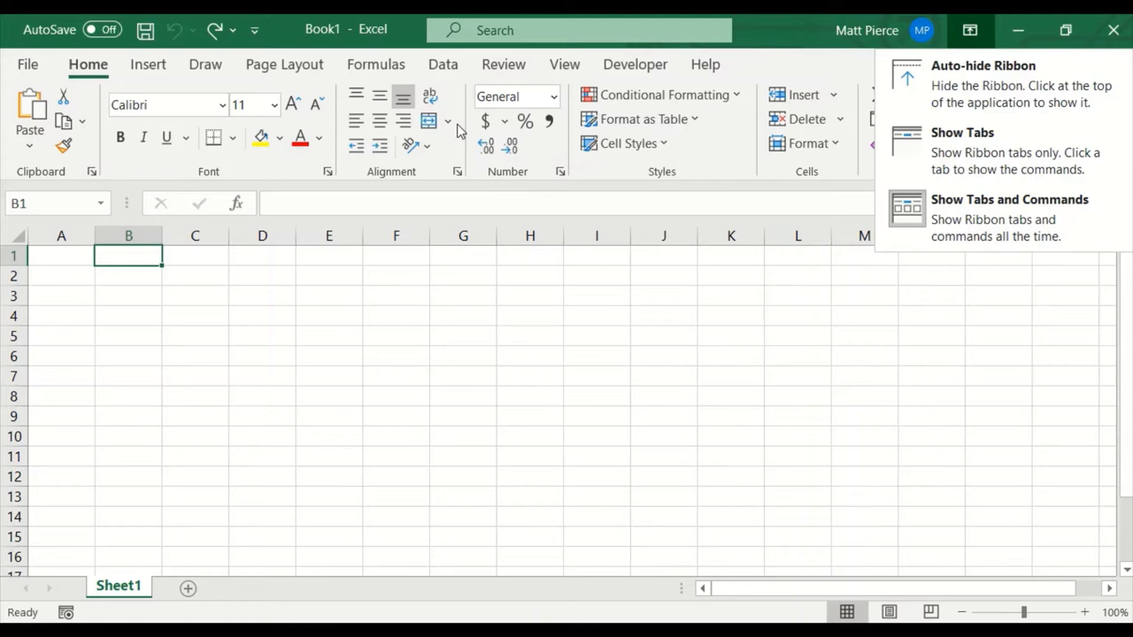
left_click(989, 154)
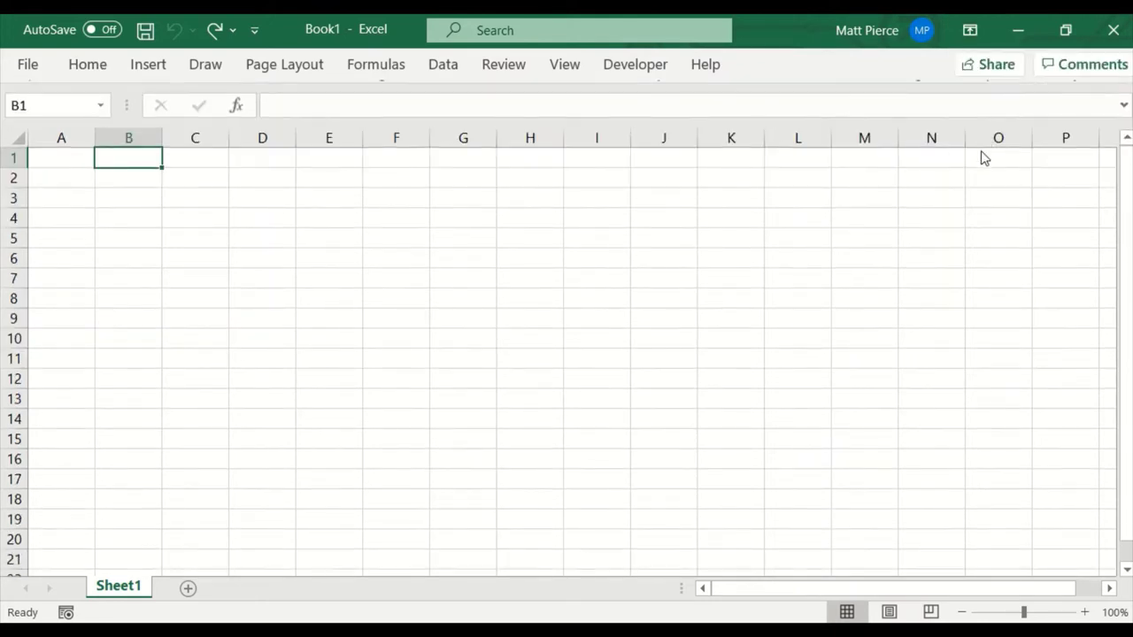
left_click(970, 30)
left_click(977, 209)
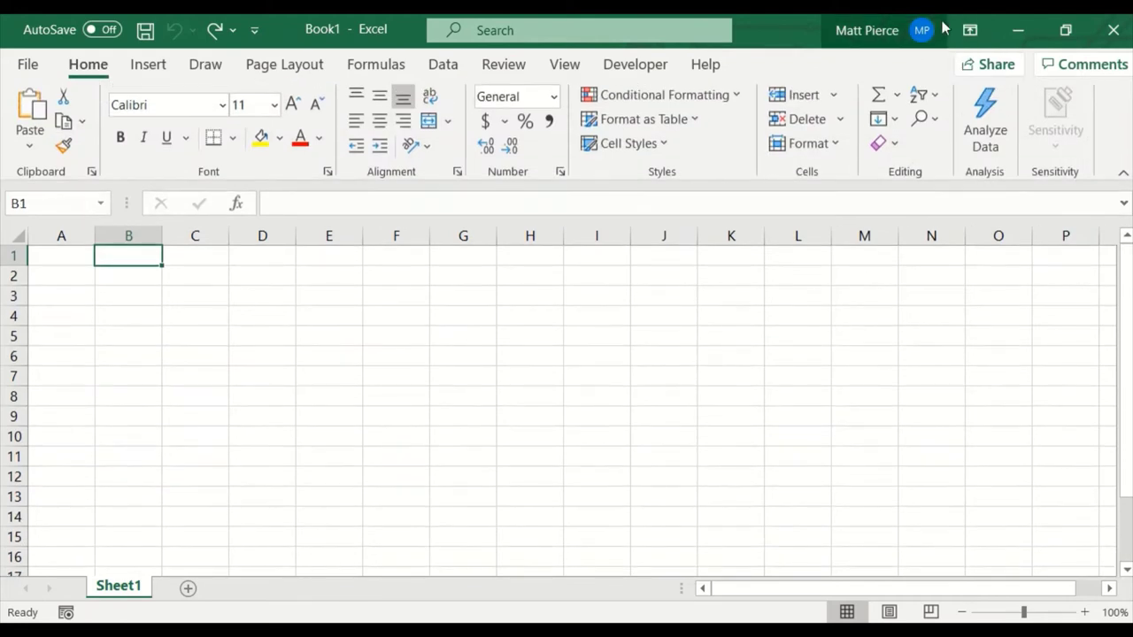
Collapse the ribbon directly, and bring it back with Show Tabs and Commands
left_click(1124, 177)
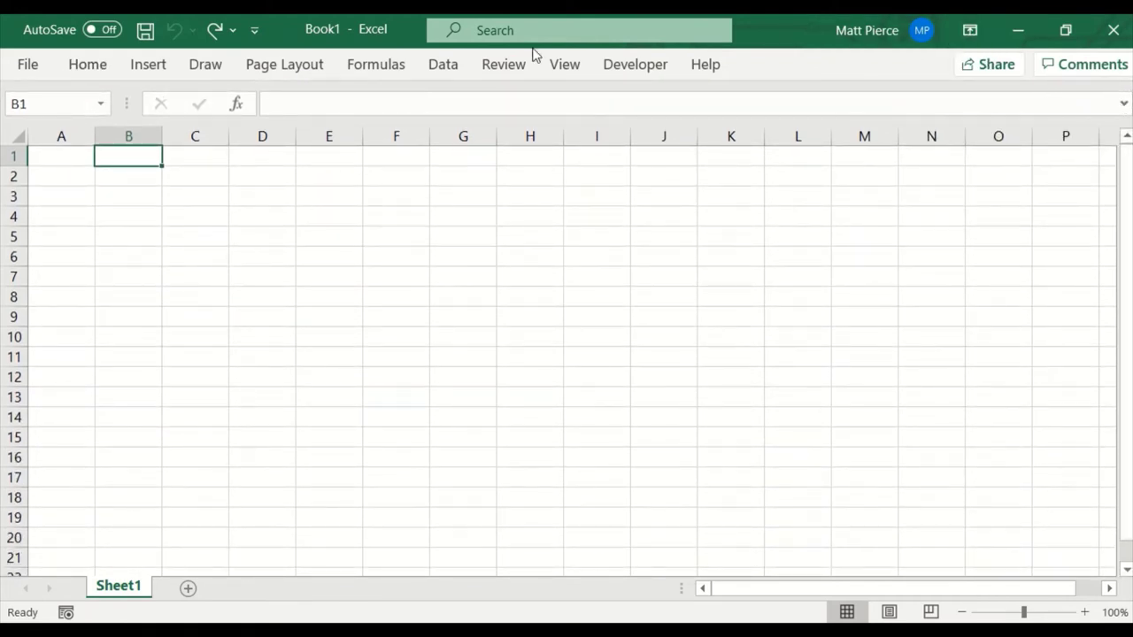
left_click(970, 30)
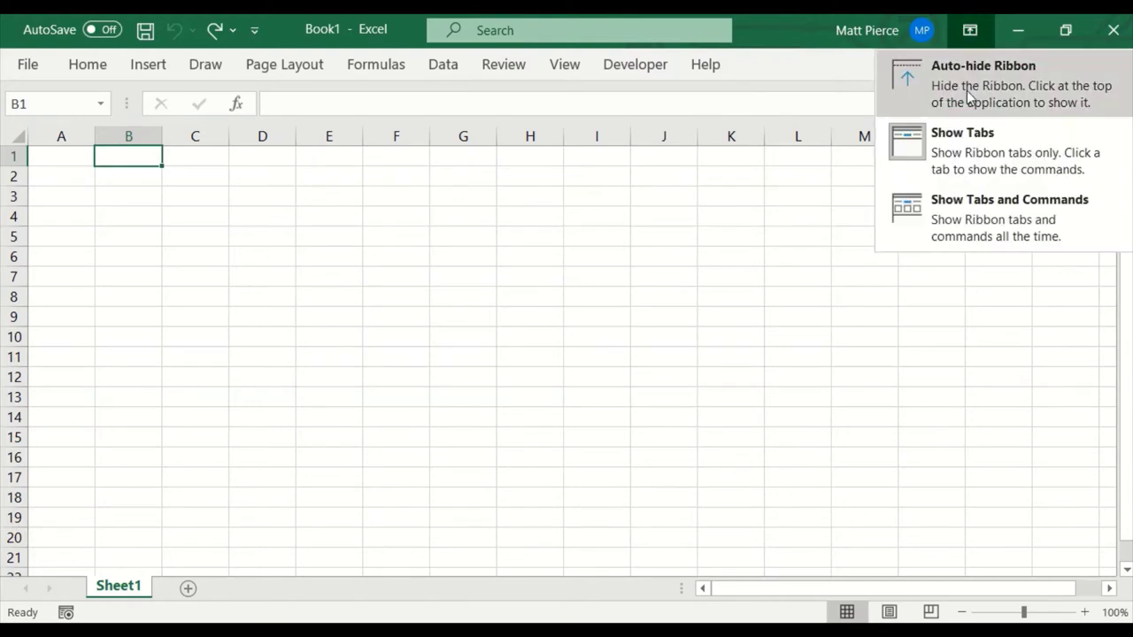
left_click(975, 207)
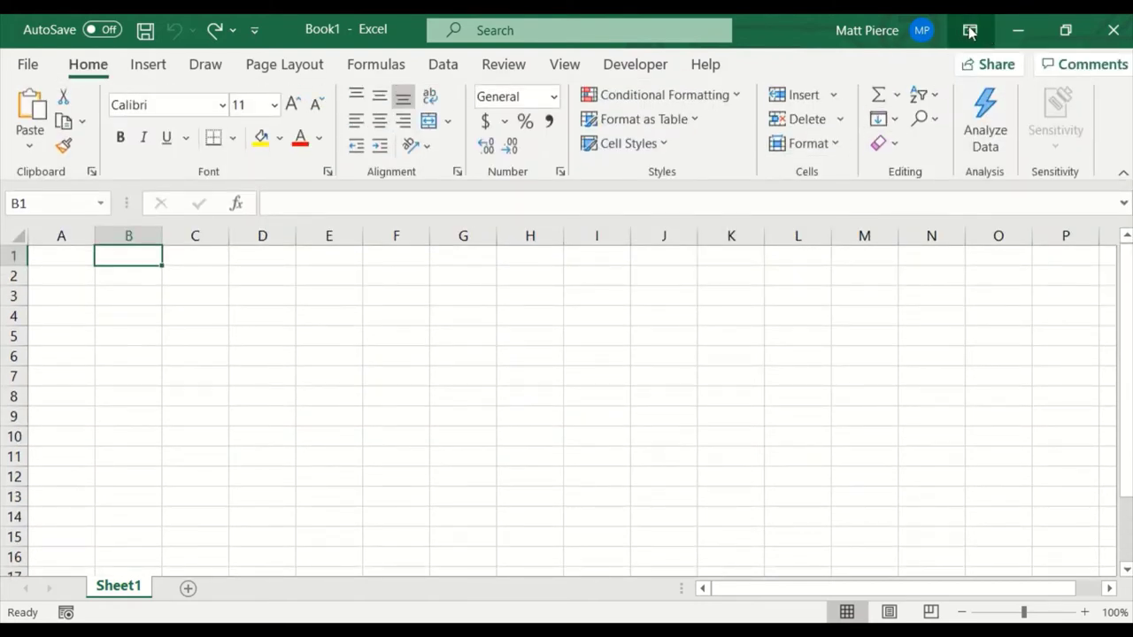
Restore the workbook window down to its smaller size, and maximize it again
left_click(1066, 31)
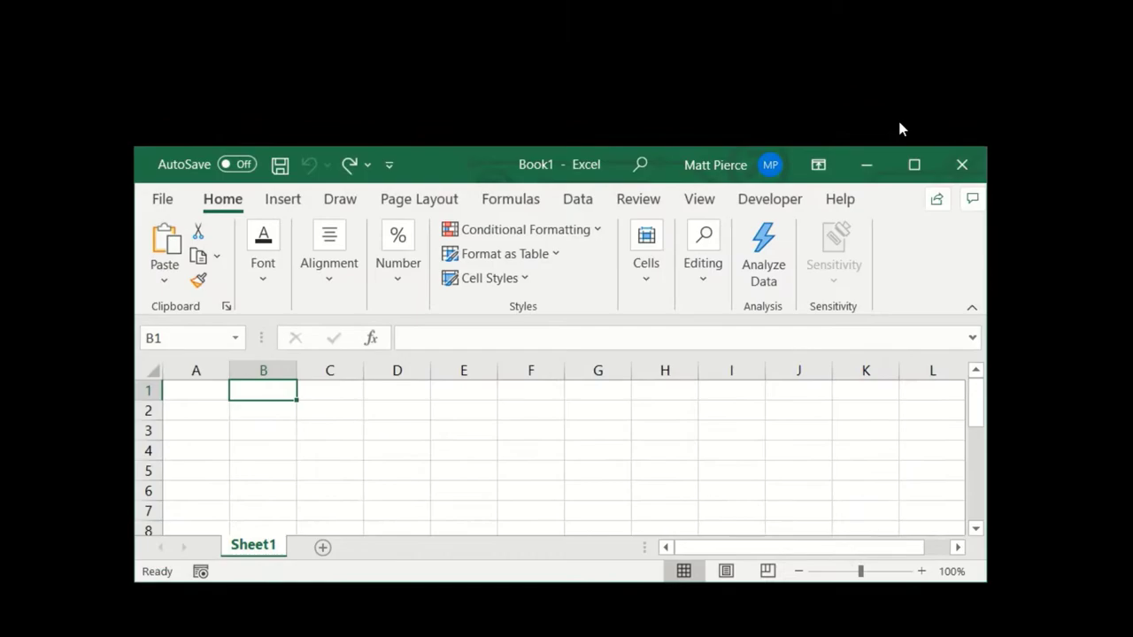
left_click(914, 167)
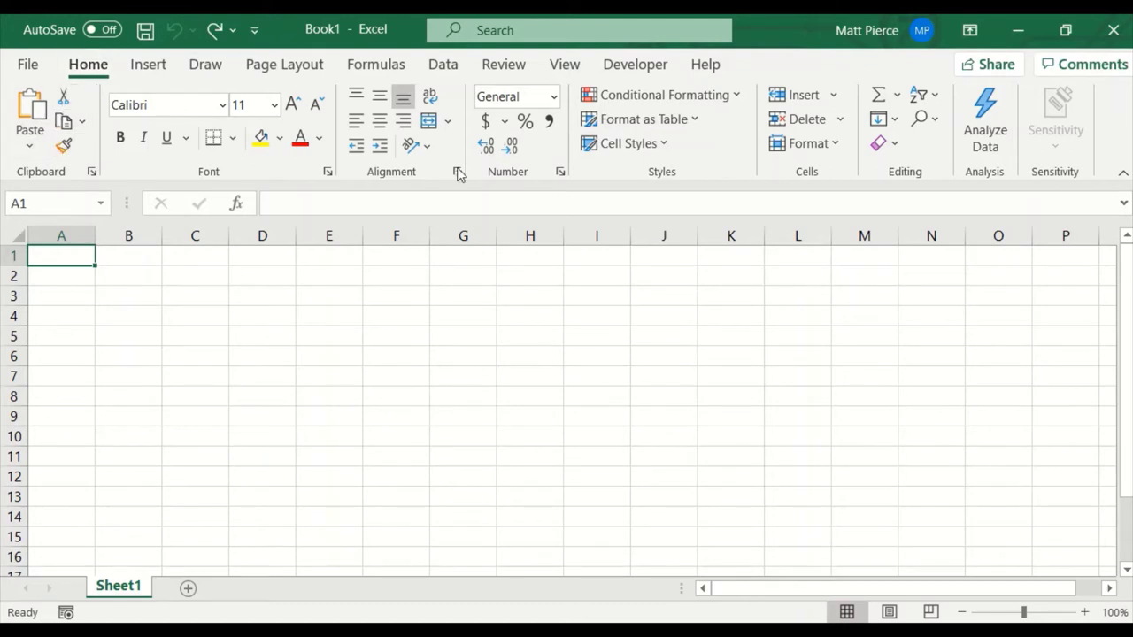
Review the ribbon commands for Insert, Draw, Page Layout, Formulas and Data, and return to the Home commands
left_click(149, 71)
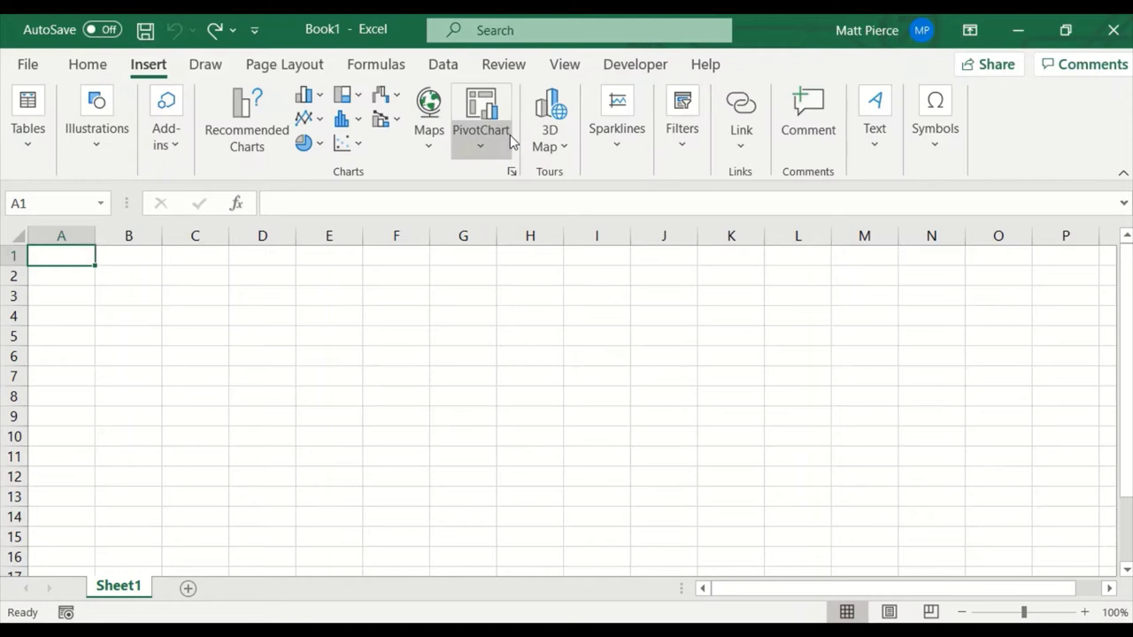
left_click(191, 74)
left_click(285, 71)
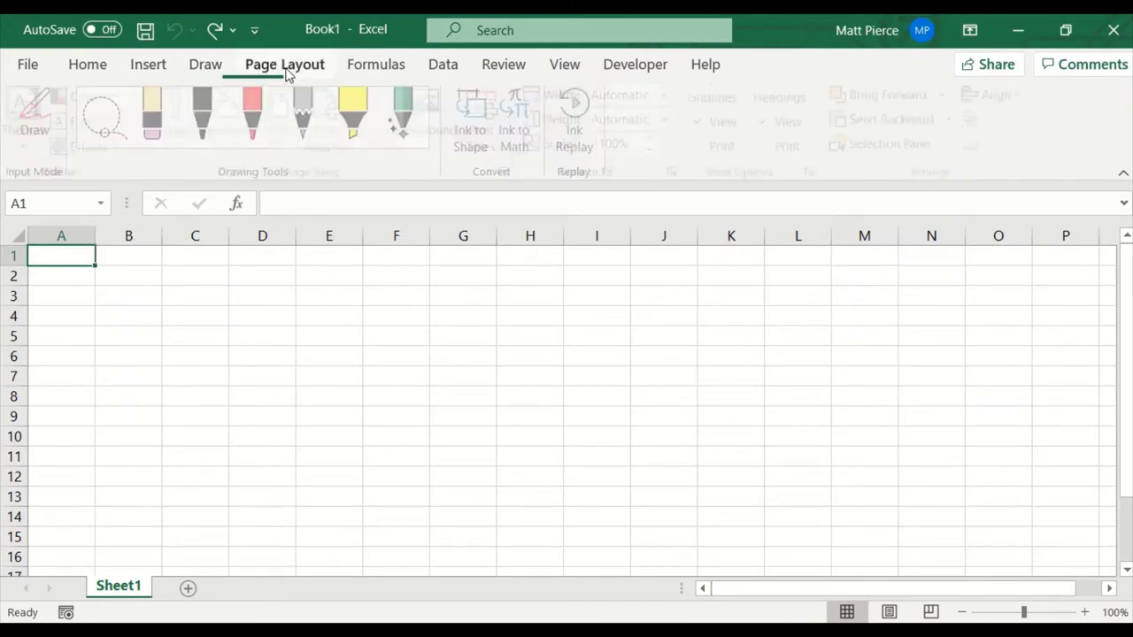
left_click(367, 74)
left_click(442, 71)
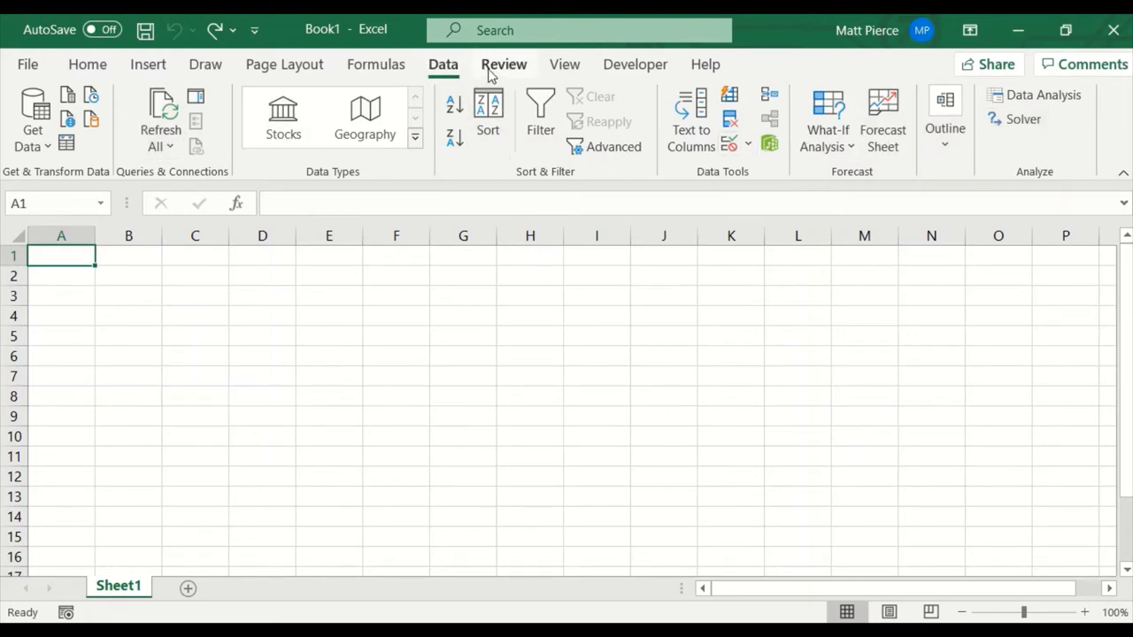
left_click(92, 70)
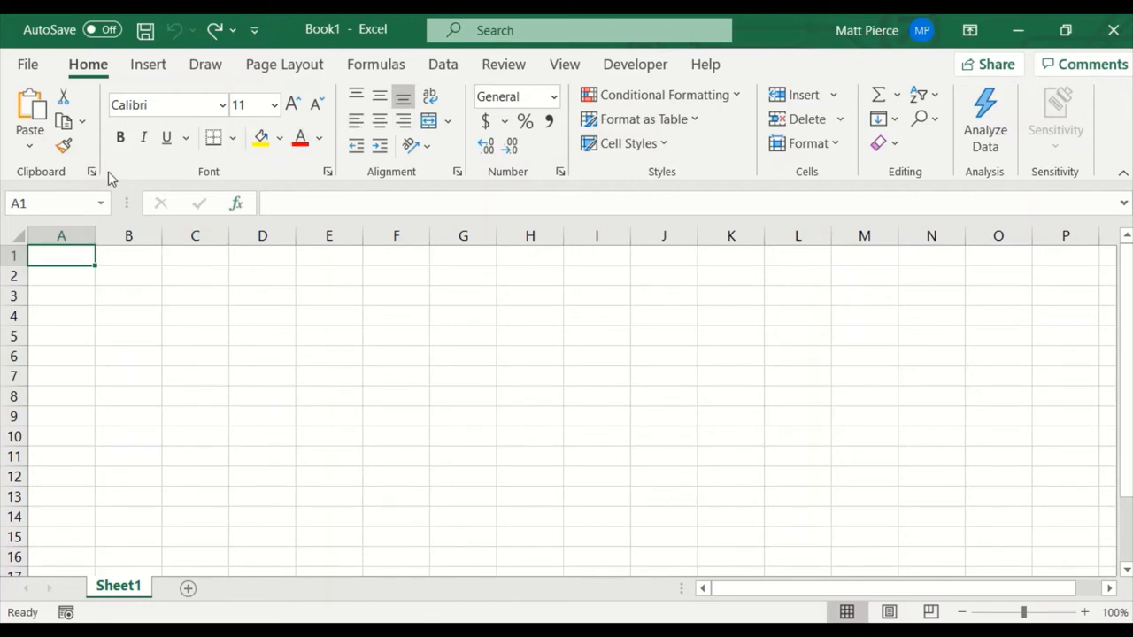
Open the Excel Options from the additional file-level commands
left_click(28, 66)
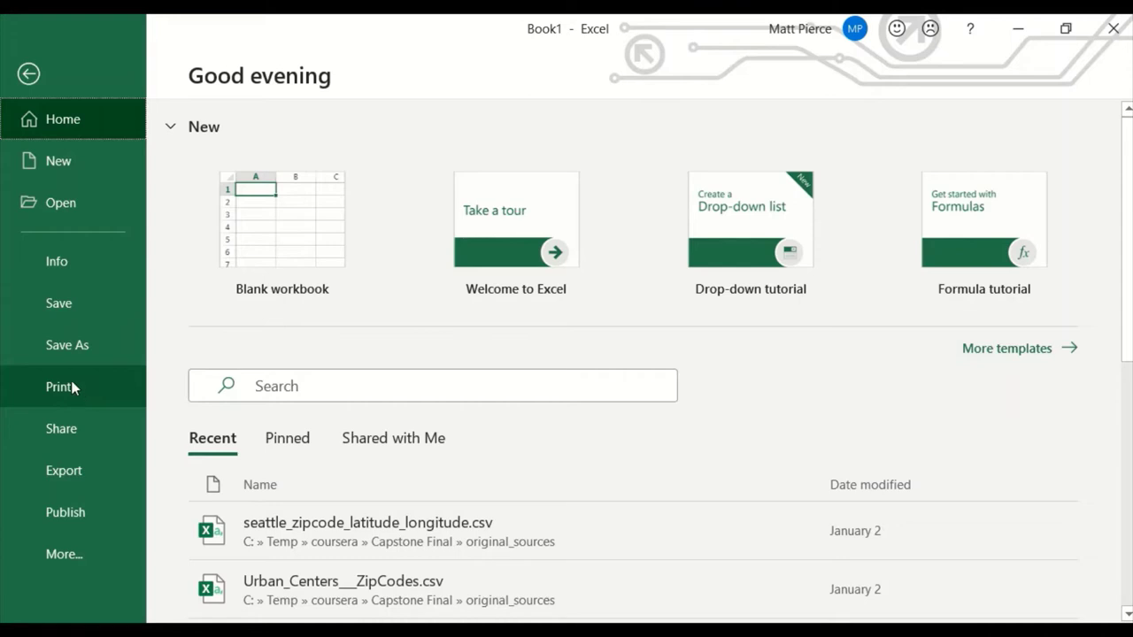
left_click(67, 561)
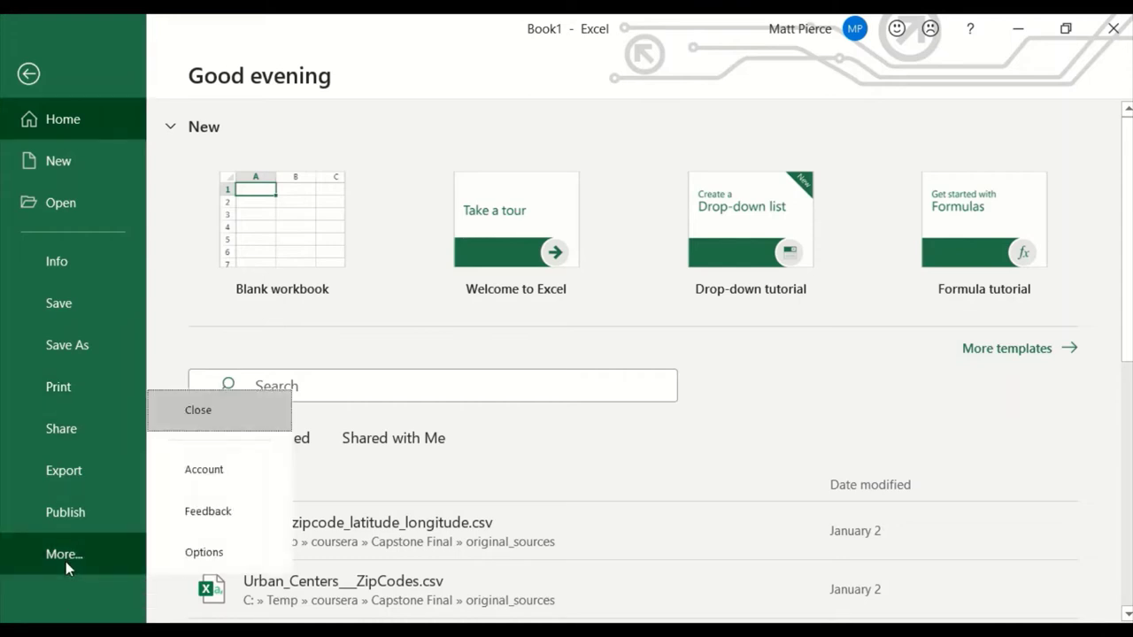
left_click(210, 558)
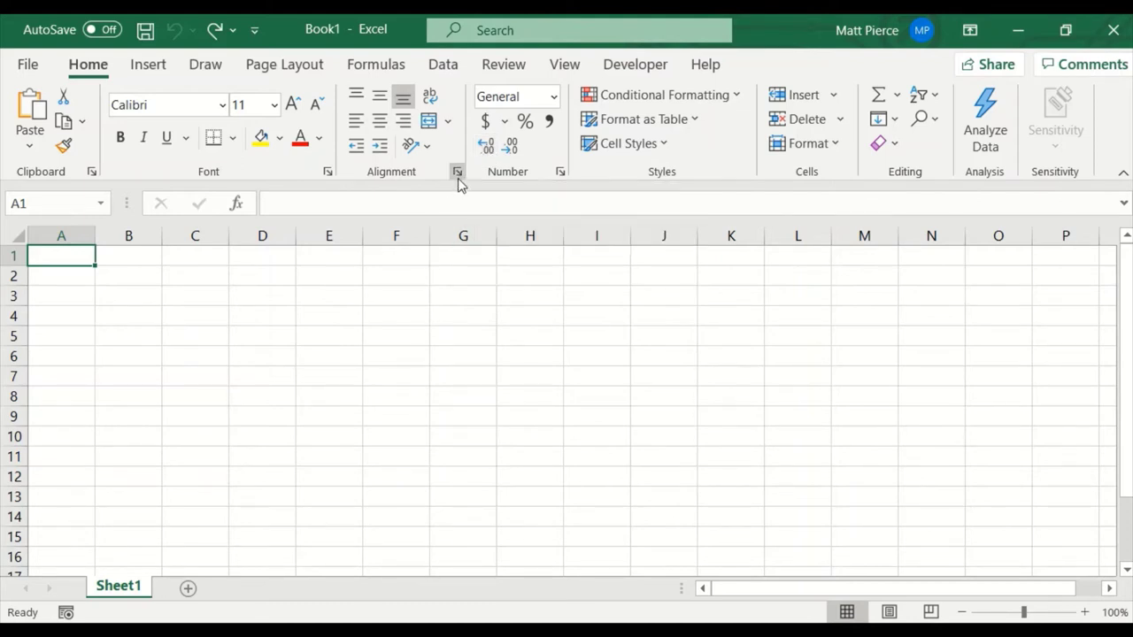
Examine the Font settings for cell A1 in the Format Cells dialog, and close it without changes
left_click(327, 175)
left_click_drag(916, 113, 662, 89)
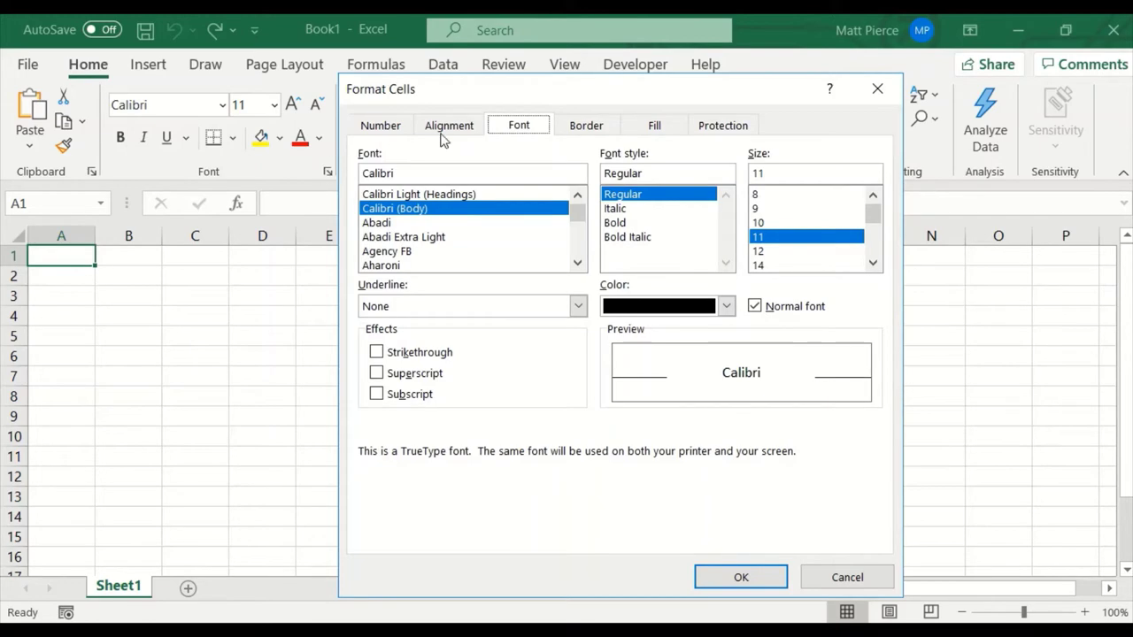
left_click(877, 88)
Examine the Alignment settings in Format Cells, compare them with the Font settings, and close the dialog without changes
left_click(456, 174)
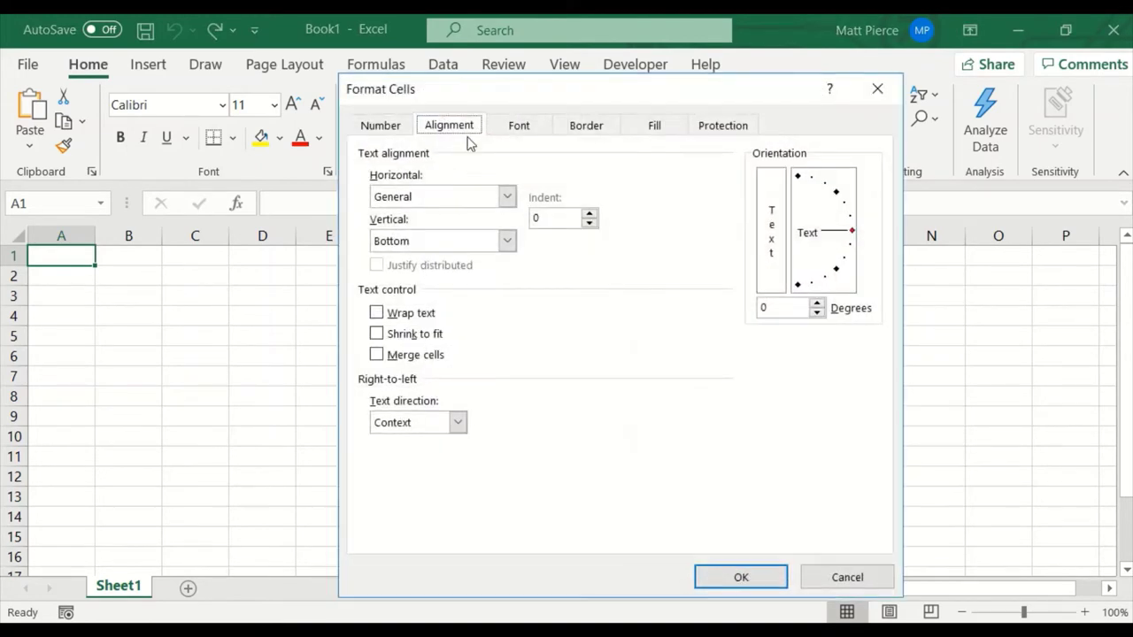
left_click(520, 129)
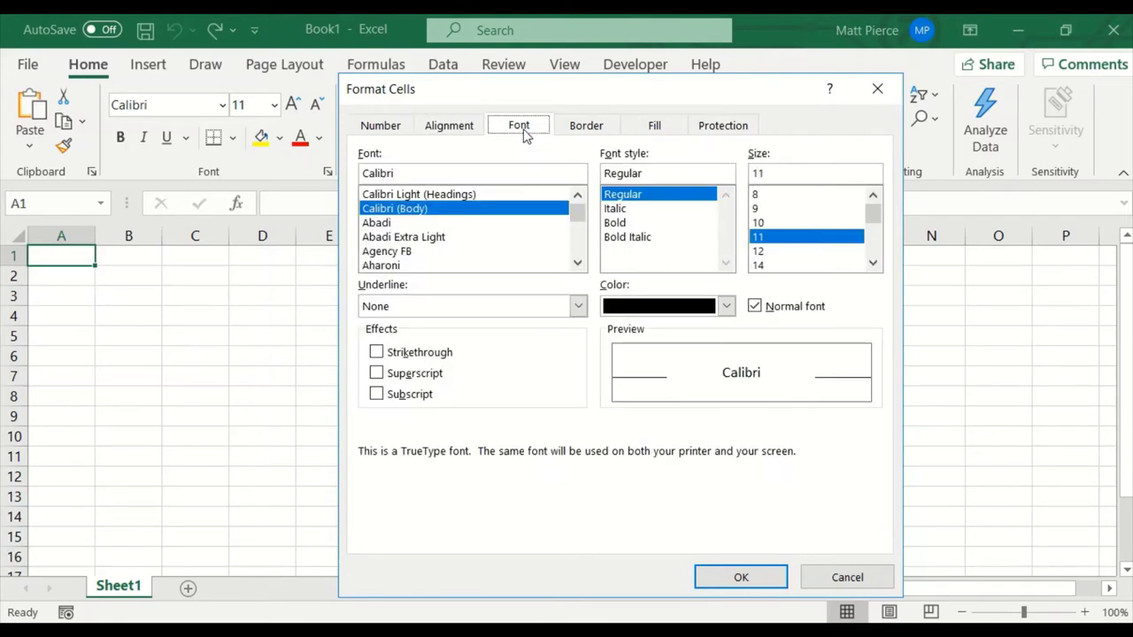
left_click(450, 127)
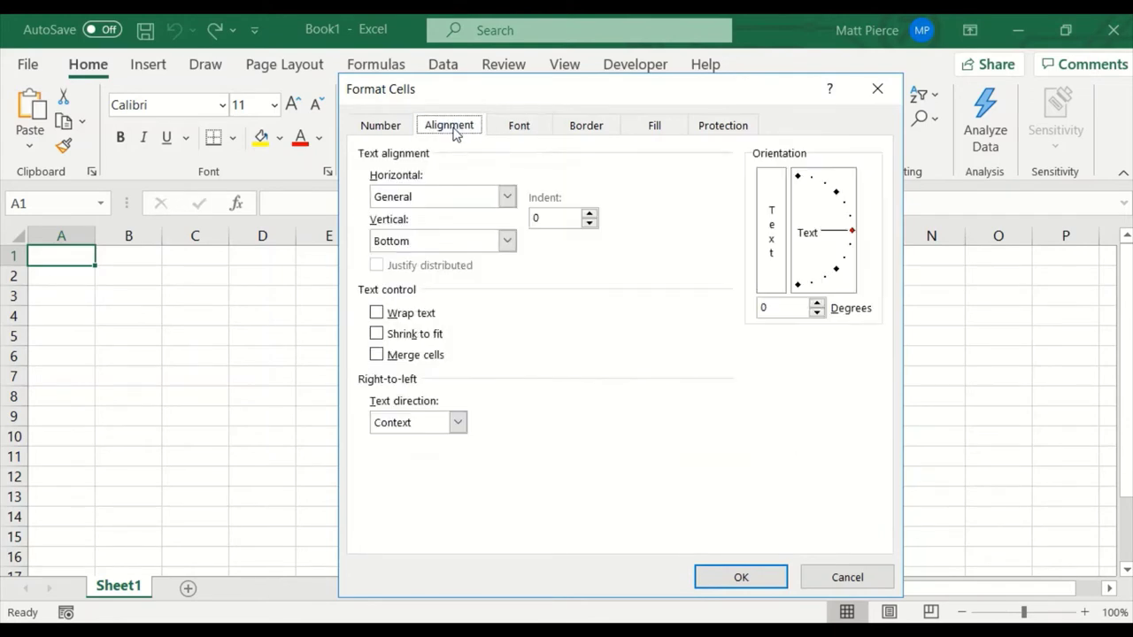
left_click(866, 97)
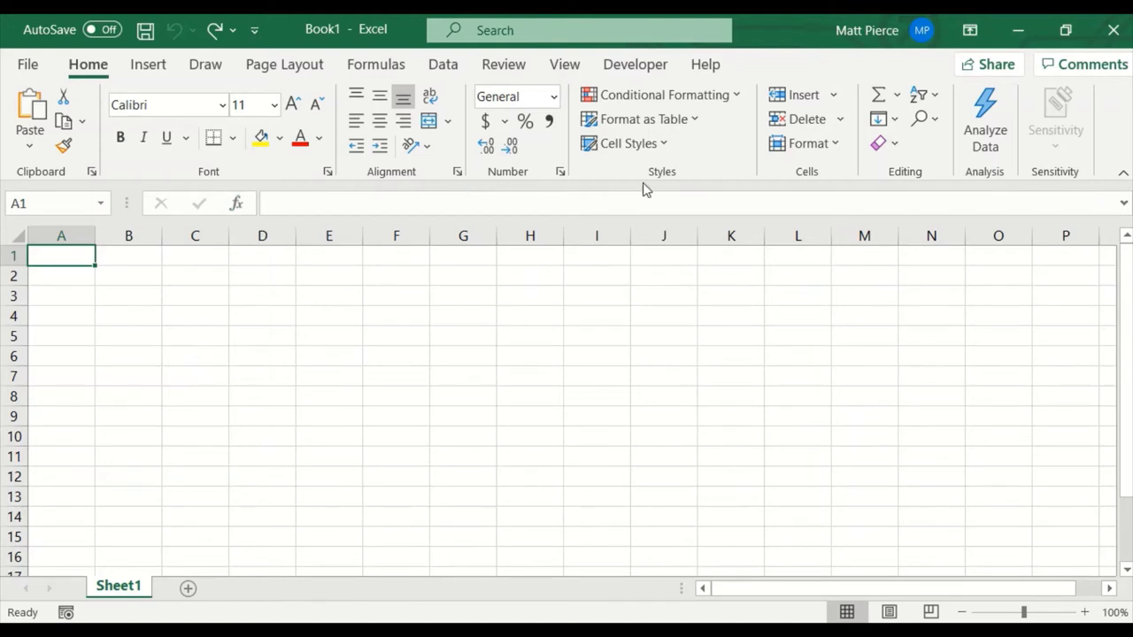
Collapse the ribbon, show the Home commands temporarily, and pin the ribbon open
left_click(1124, 177)
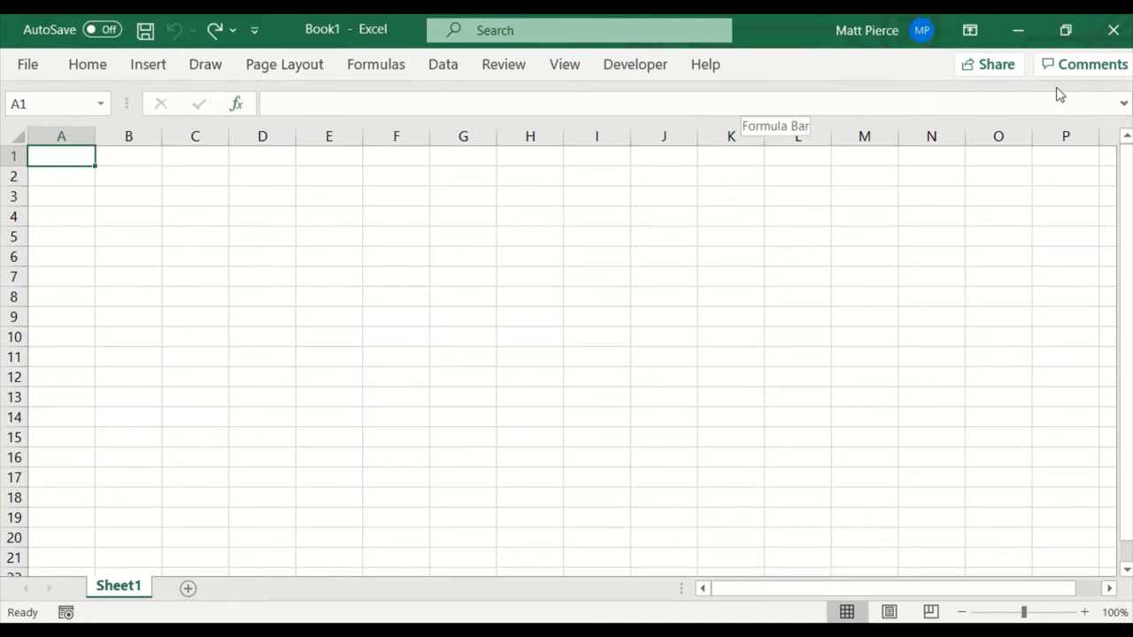
left_click(90, 66)
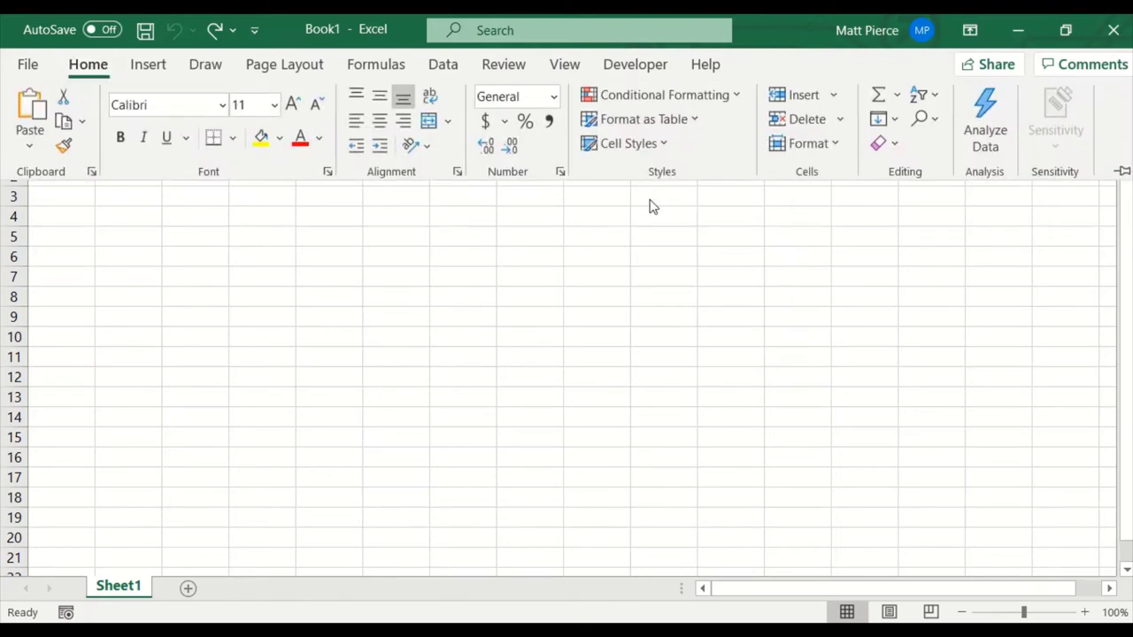
left_click(1123, 174)
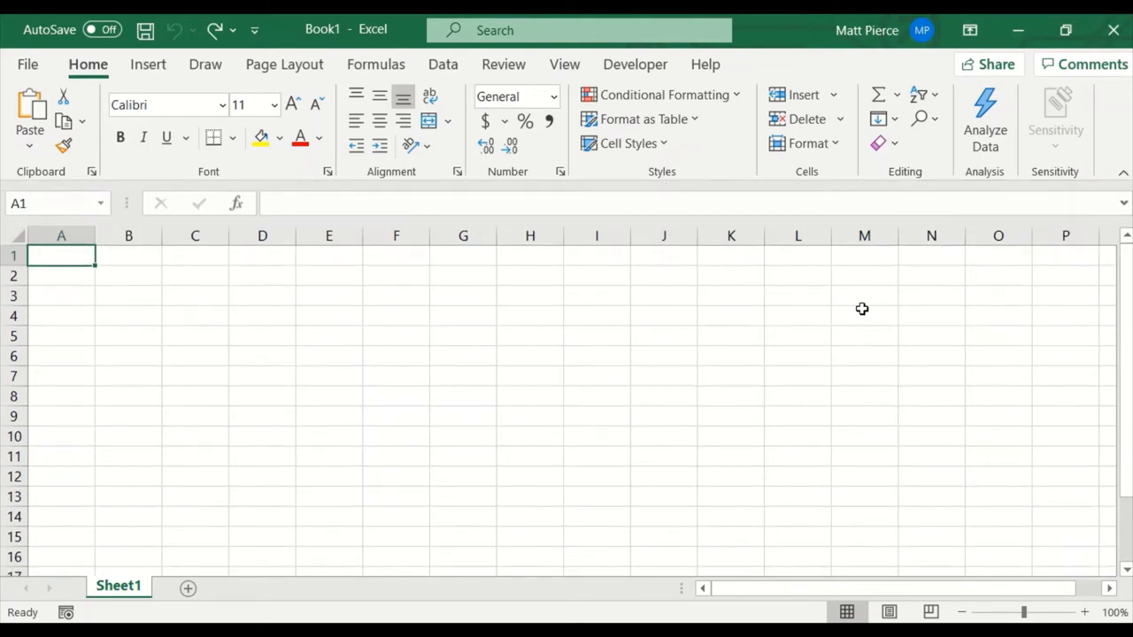
Collapse the ribbon again, and restore it with the Show Tabs and Commands display option
left_click(1122, 174)
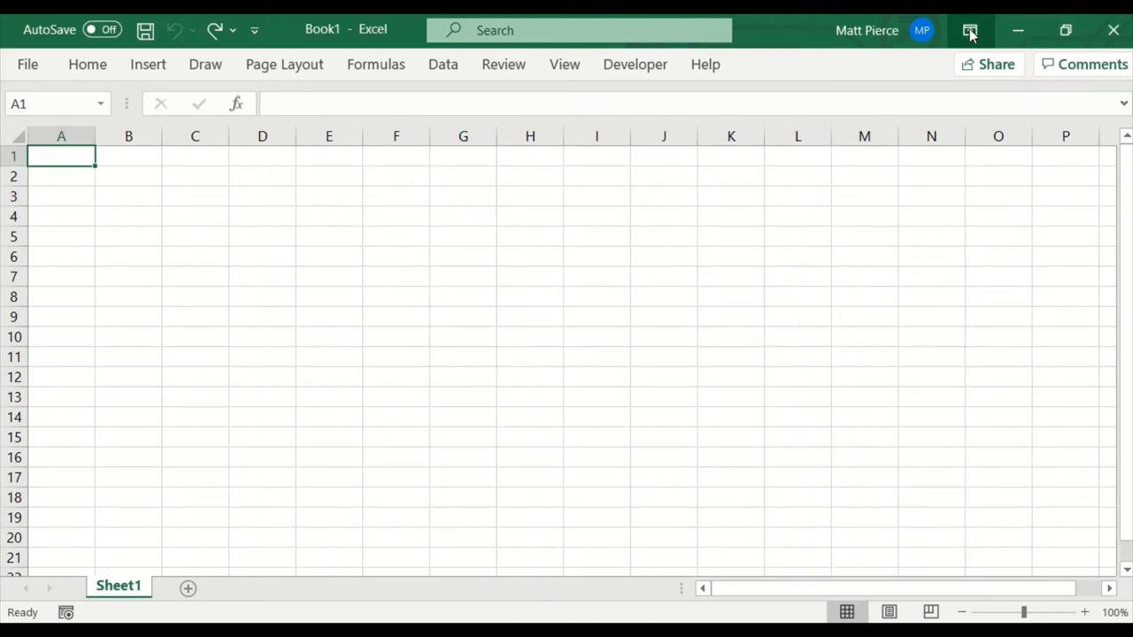
left_click(969, 28)
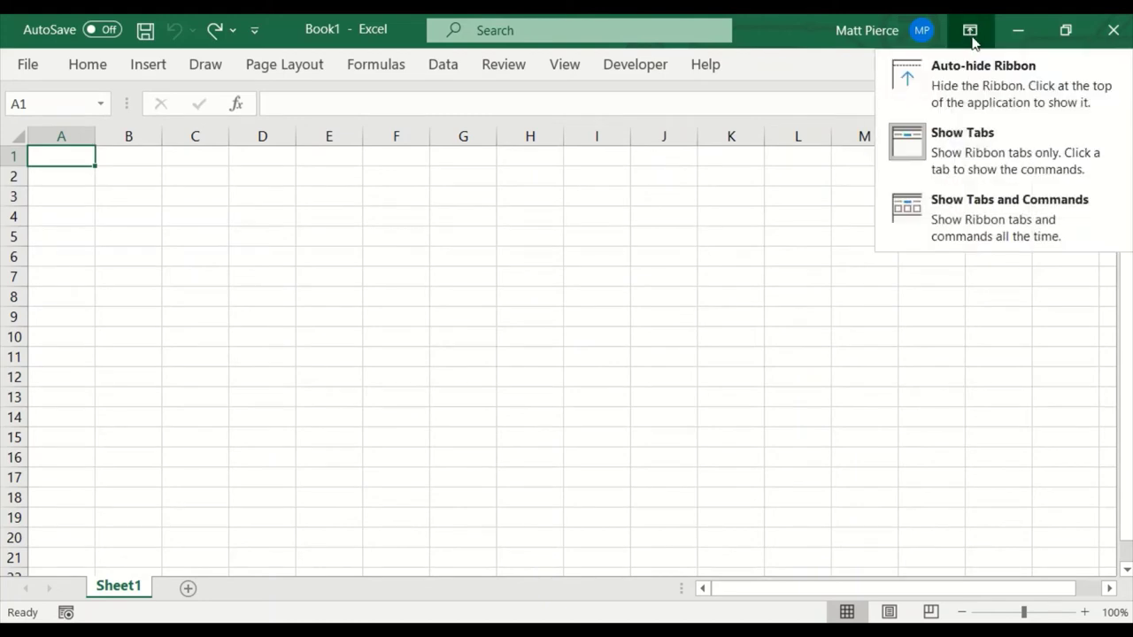
left_click(980, 210)
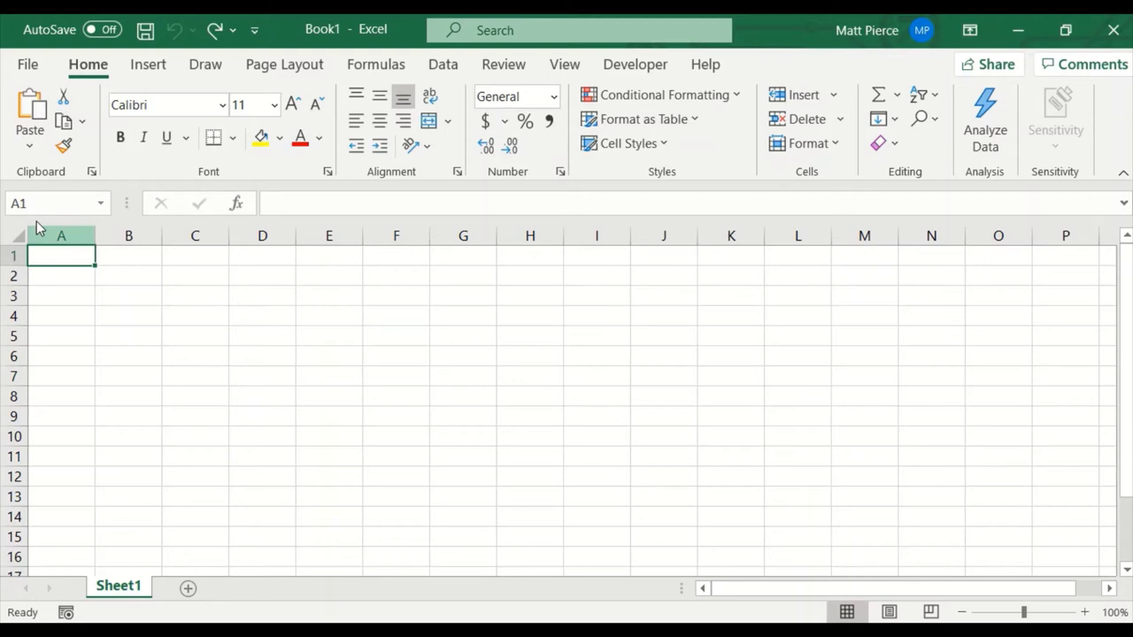
With cell D1 selected, widen the Name Box slightly and shorten the horizontal scroll bar a little
left_click(263, 256)
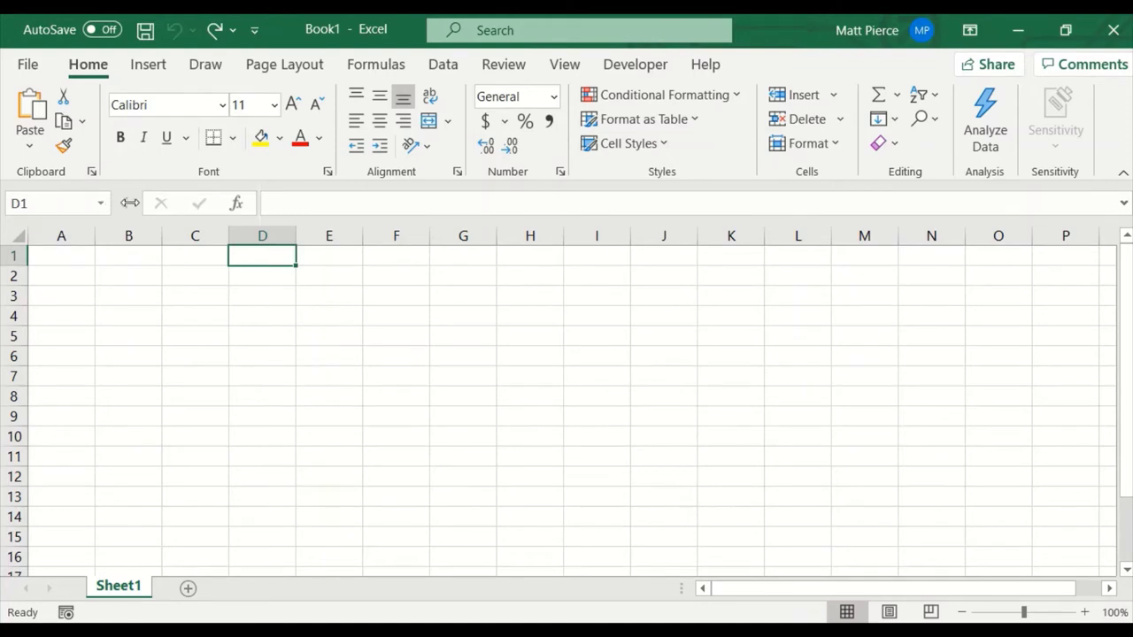
mouse_move(129, 202)
left_mouse_down()
mouse_move(458, 212)
mouse_move(136, 208)
left_mouse_up()
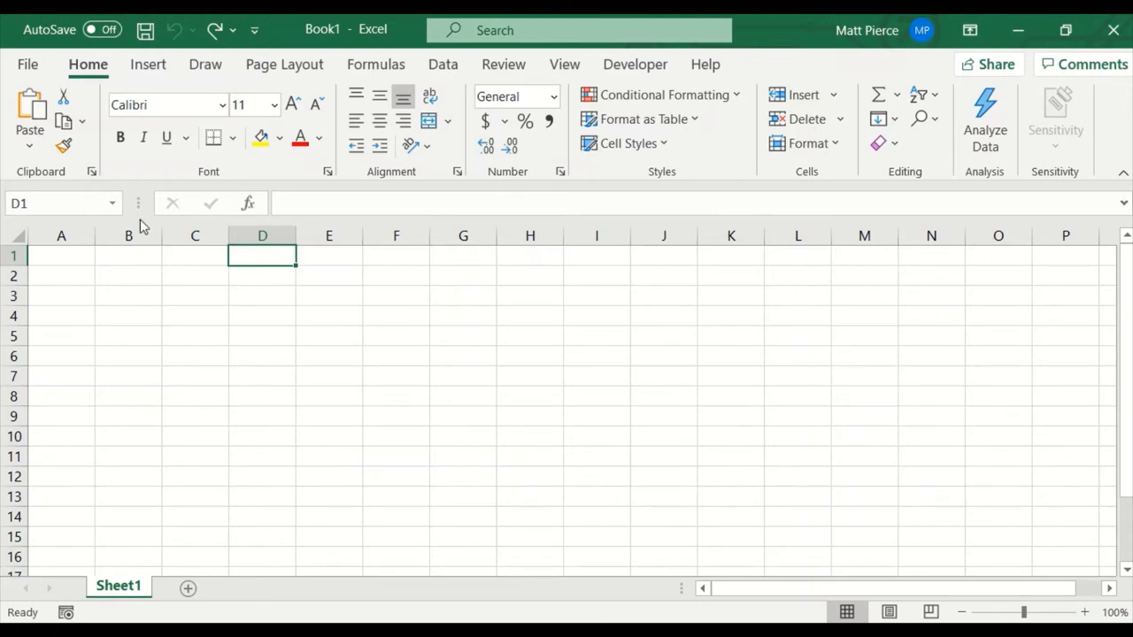
mouse_move(681, 587)
left_mouse_down()
mouse_move(565, 586)
mouse_move(700, 587)
left_mouse_up()
Reduce the height of row 1 slightly and widen column B
mouse_move(22, 268)
left_mouse_down()
mouse_move(30, 356)
mouse_move(18, 265)
left_mouse_up()
mouse_move(168, 241)
left_mouse_down()
mouse_move(305, 254)
mouse_move(165, 242)
mouse_move(180, 246)
left_mouse_up()
left_click(309, 241)
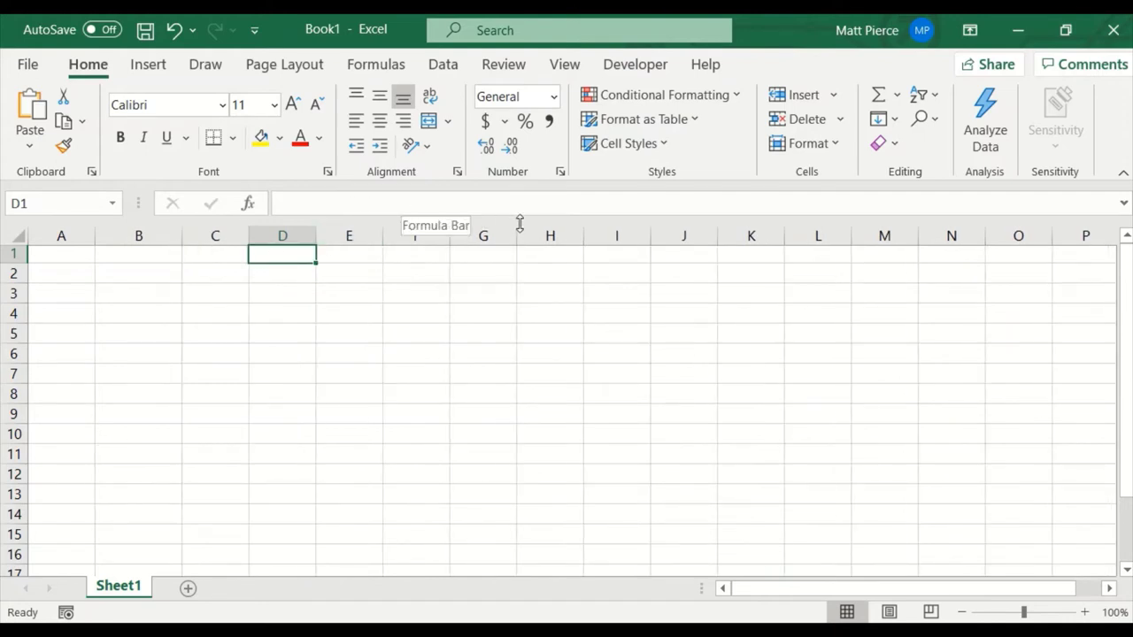
mouse_move(519, 223)
left_mouse_down()
mouse_move(516, 304)
mouse_move(513, 233)
left_mouse_up()
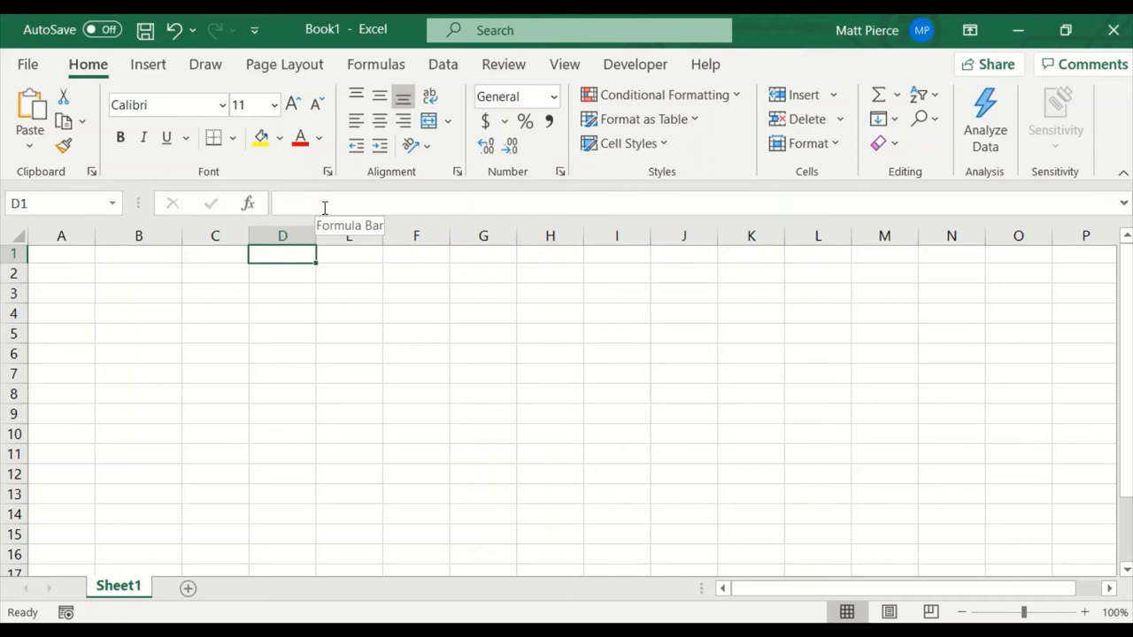
Enter the value 2 in cells A1 and B1
left_click(69, 259)
type("2")
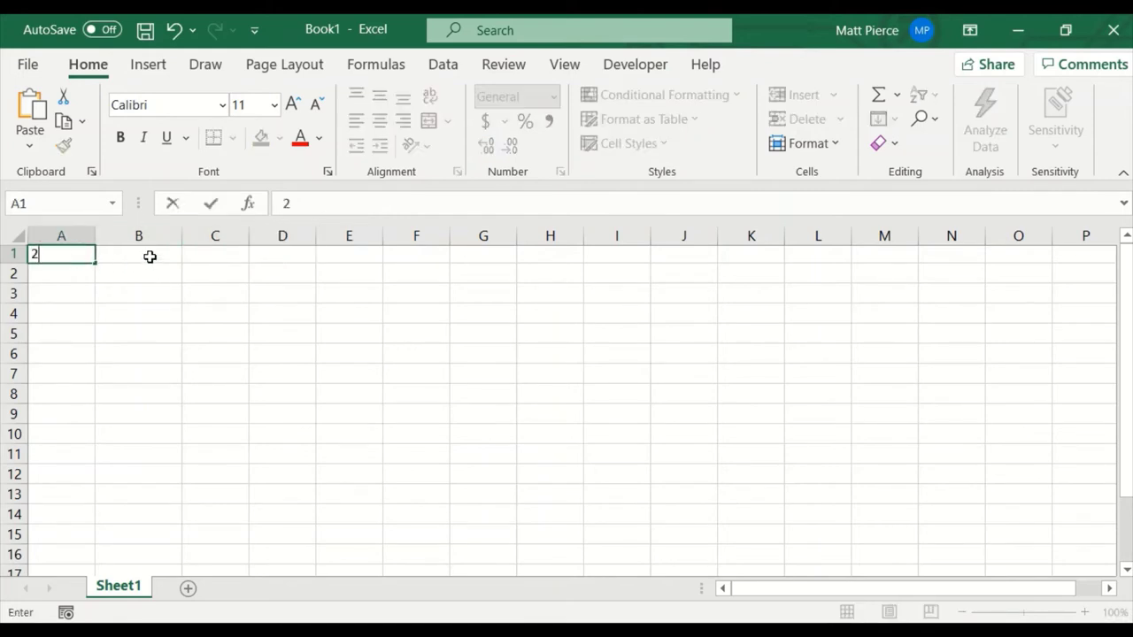
left_click(150, 257)
type("2")
Enter the formula =A1+B1 in cell C1 through the formula bar
left_click(223, 256)
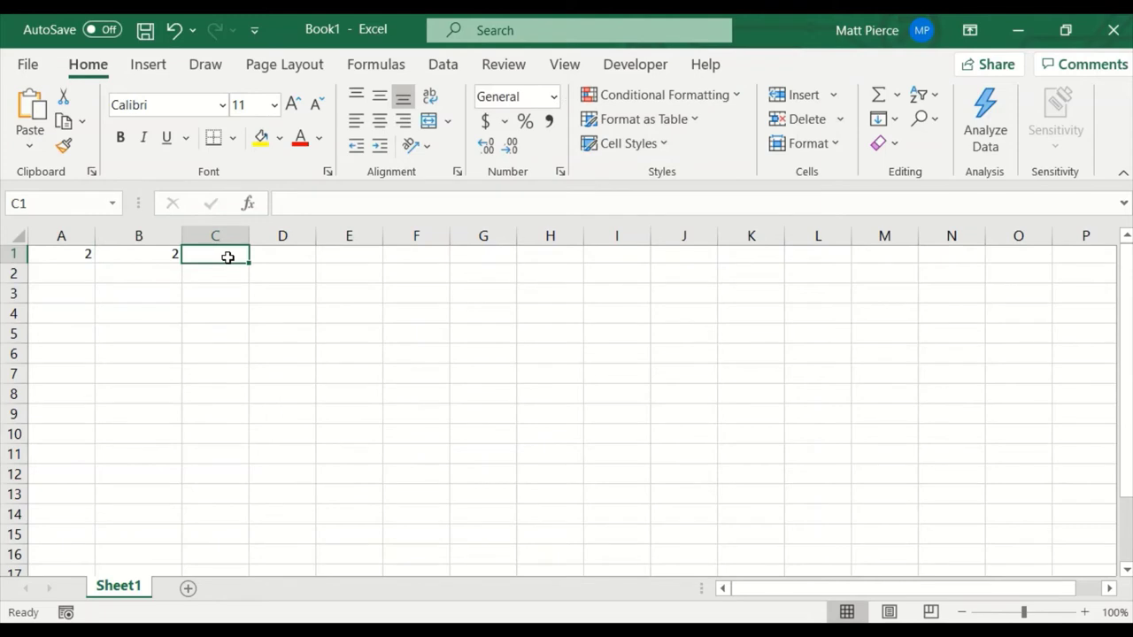
left_click(303, 202)
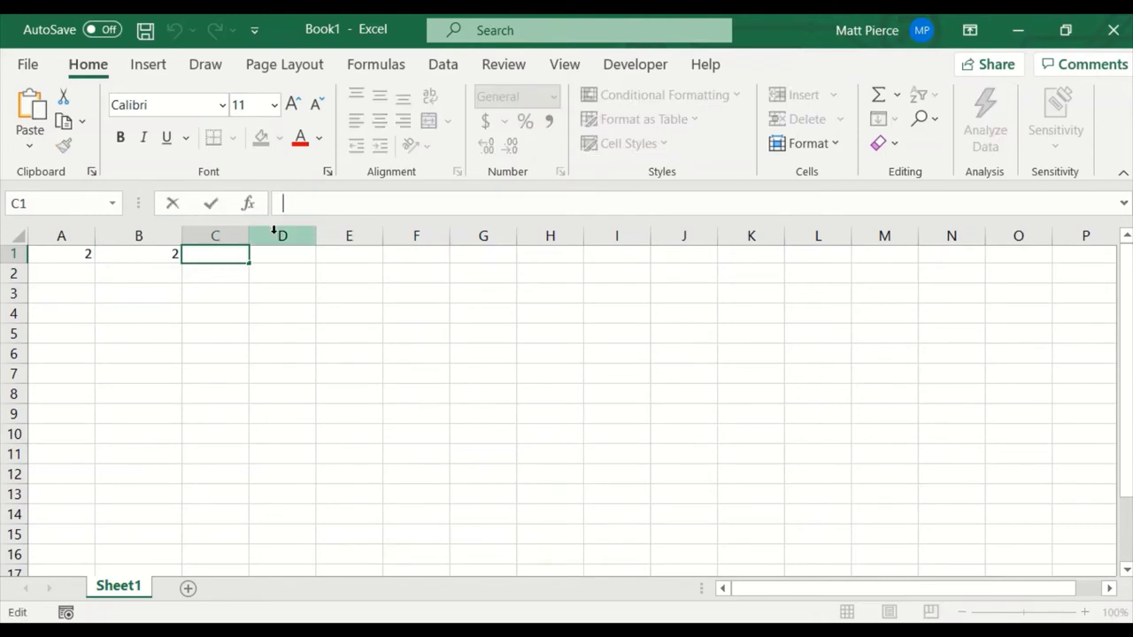
type("=")
left_click(85, 255)
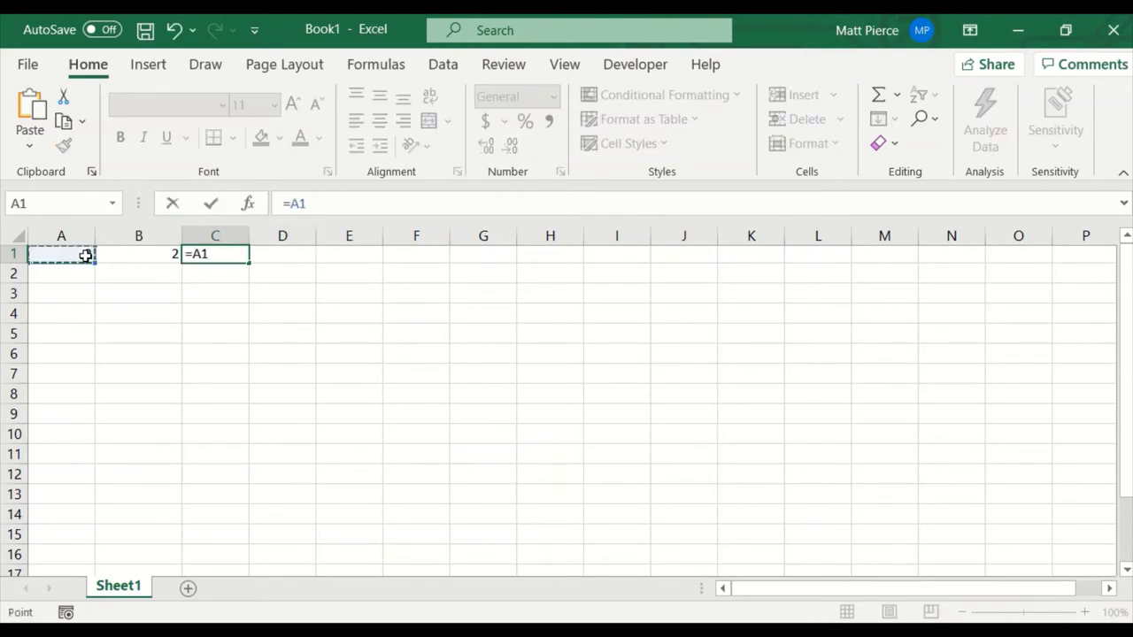
type("+")
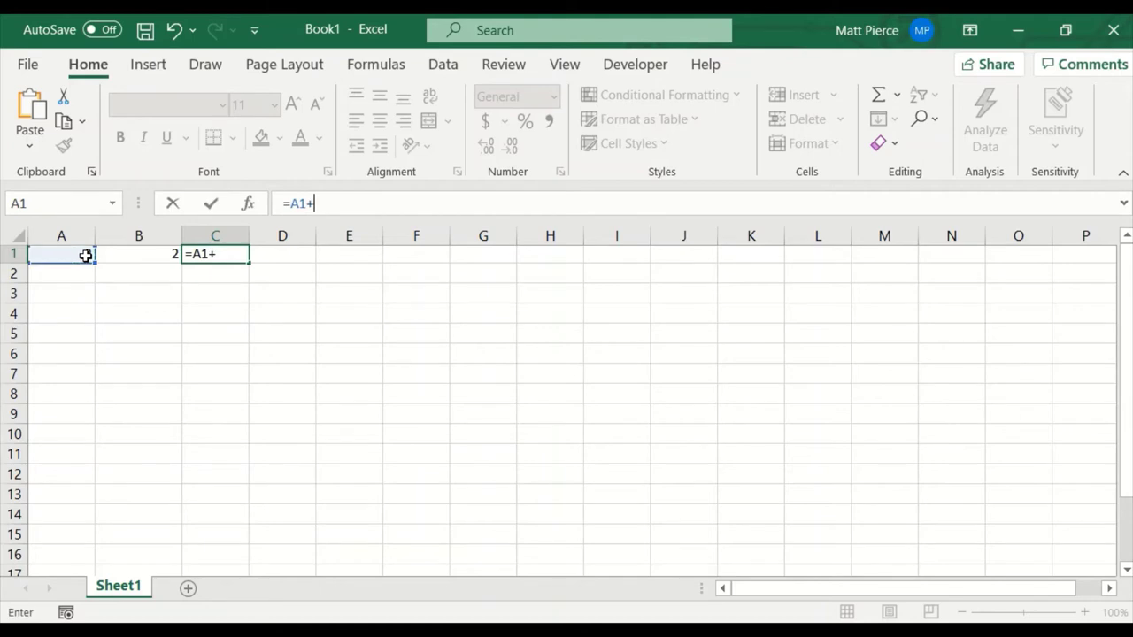
left_click(157, 255)
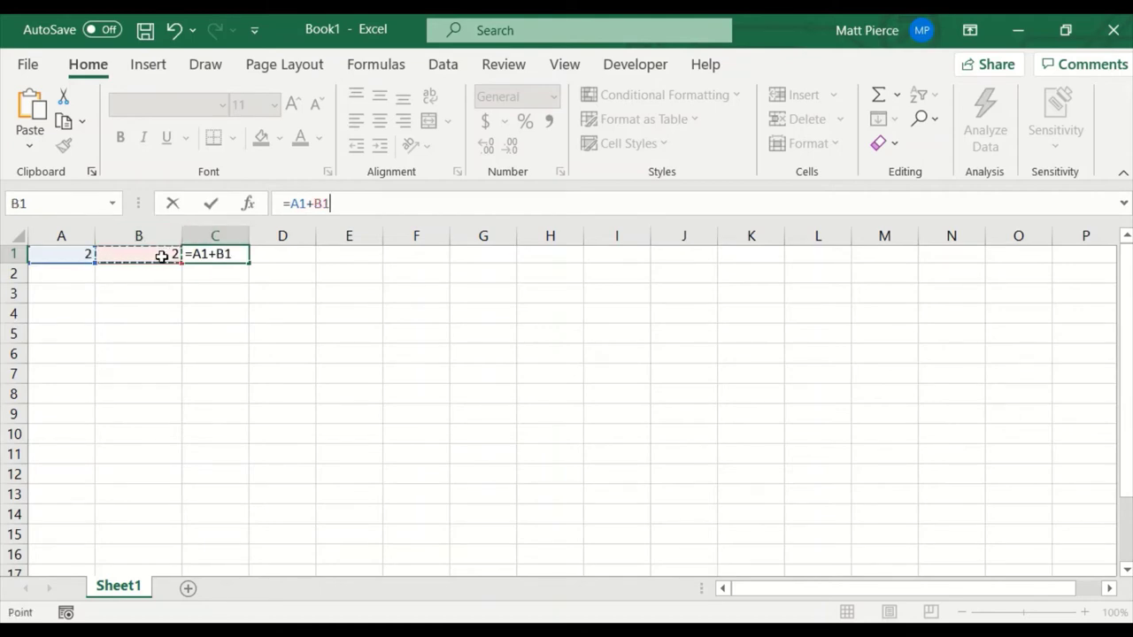
key("Return")
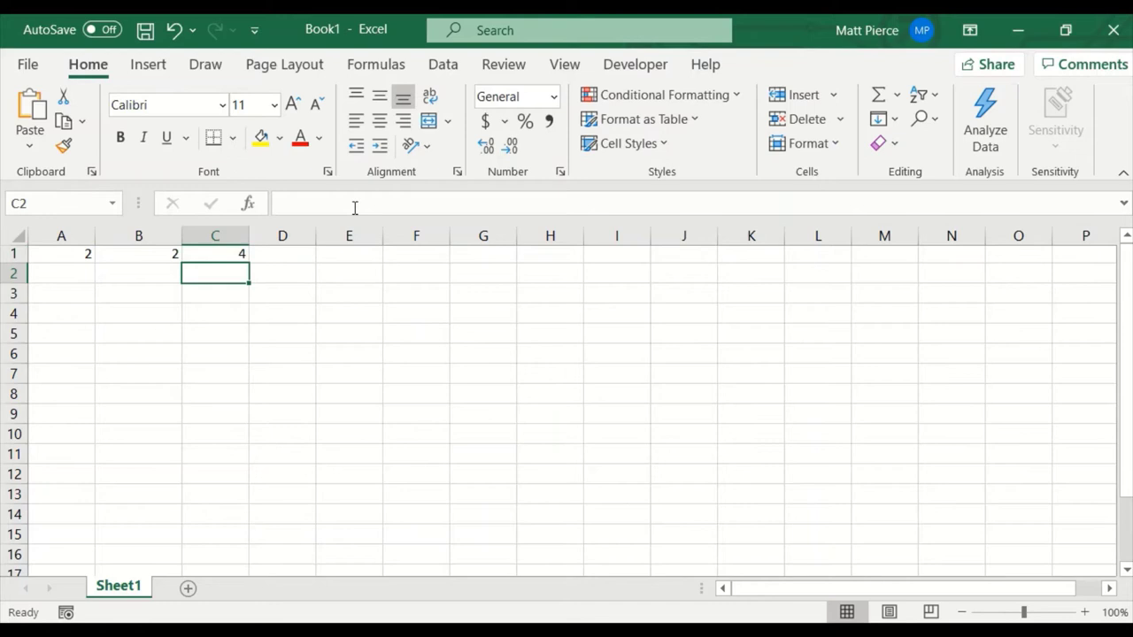
Open the Insert Function dialog for cell C2
left_click(351, 205)
left_click(252, 203)
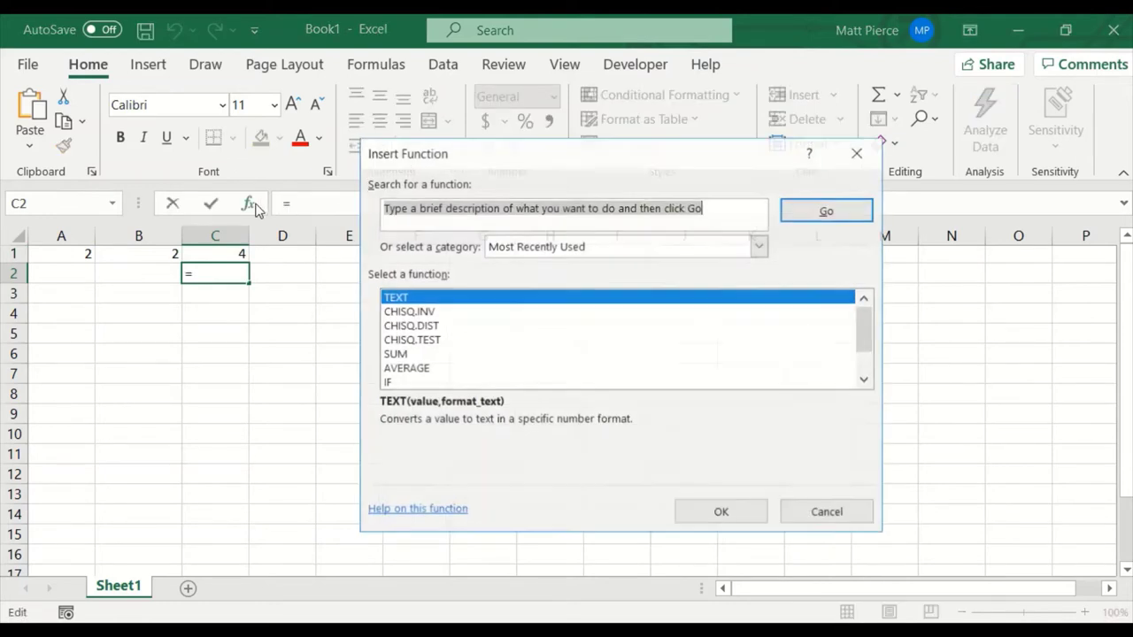
Append the text asfsdfdasf to the formula in cell C1, and cancel the edit
left_click(216, 255)
left_click(358, 205)
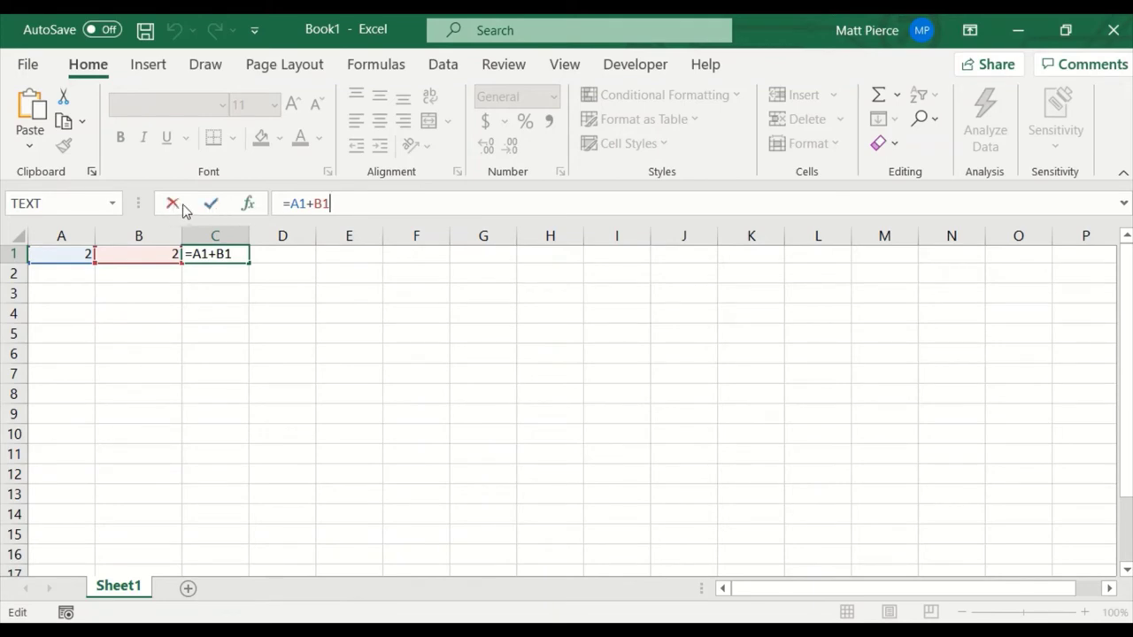
type("asfsdfdasf")
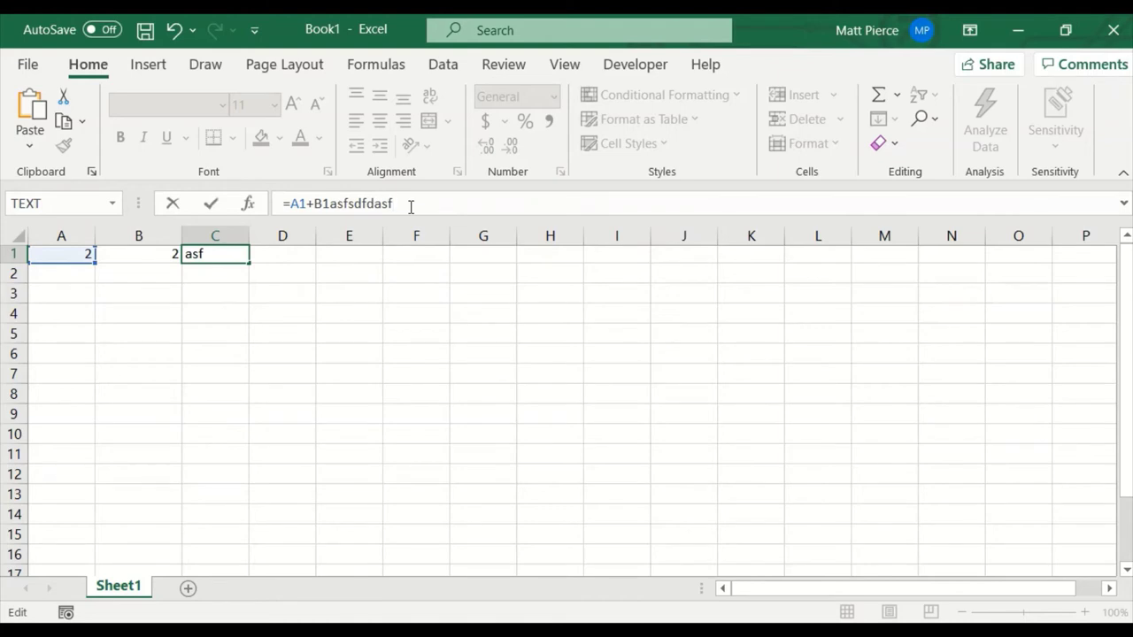
left_click(172, 205)
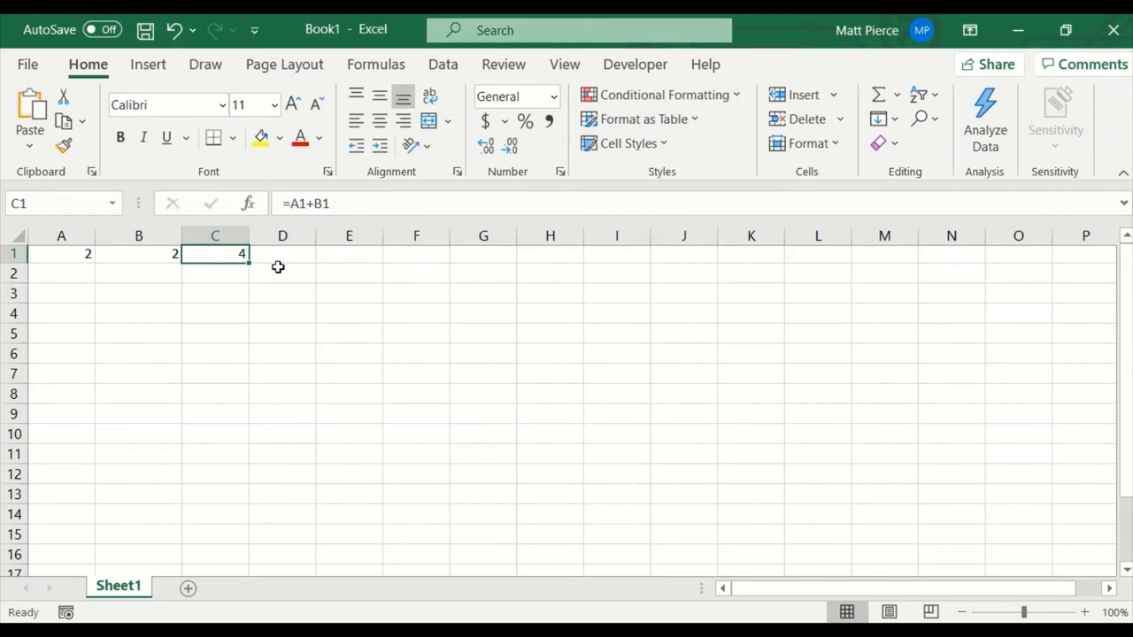
Append +32 to the formula in cell C1 through the formula bar and accept the change
left_click(357, 203)
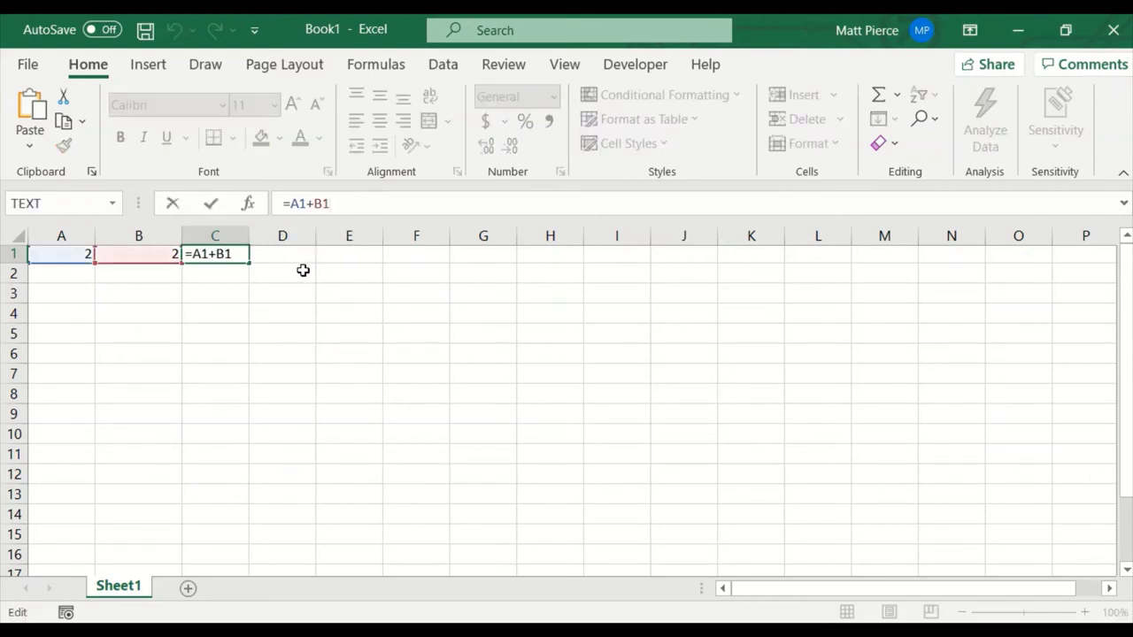
type("+32")
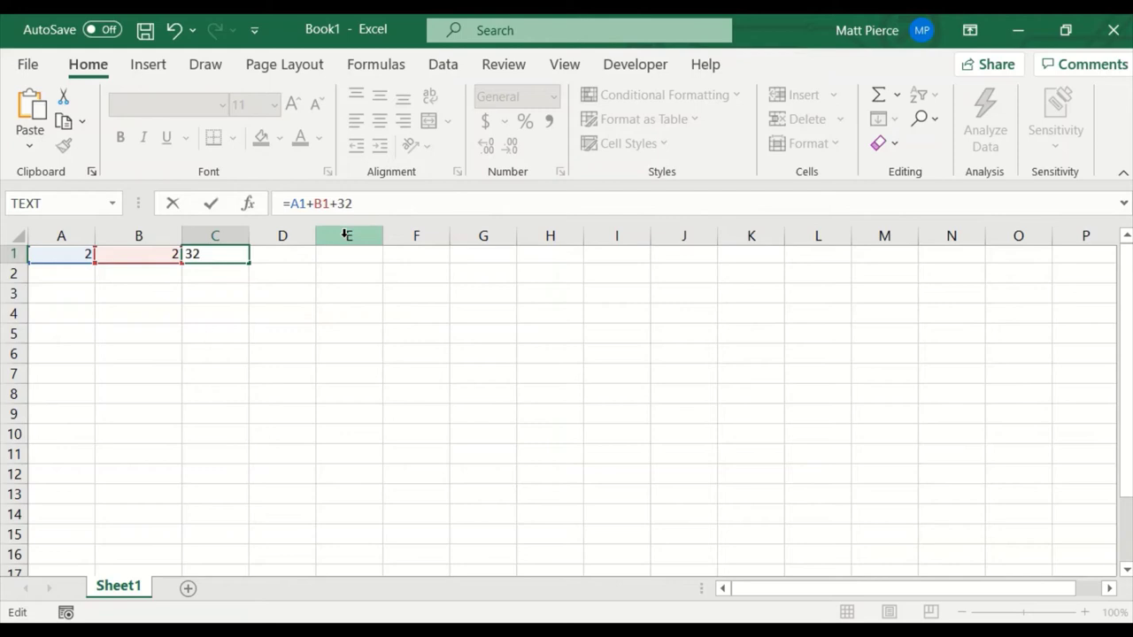
left_click(212, 205)
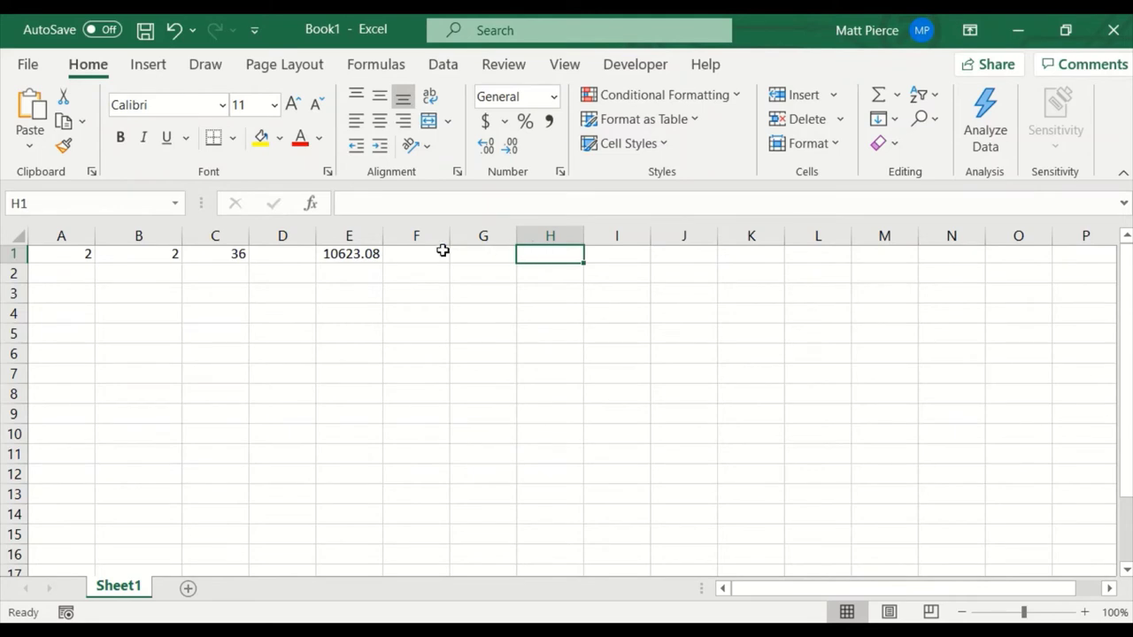
Open the Insert Function dialog for cell H1 and dismiss it without choosing a function
left_click(311, 204)
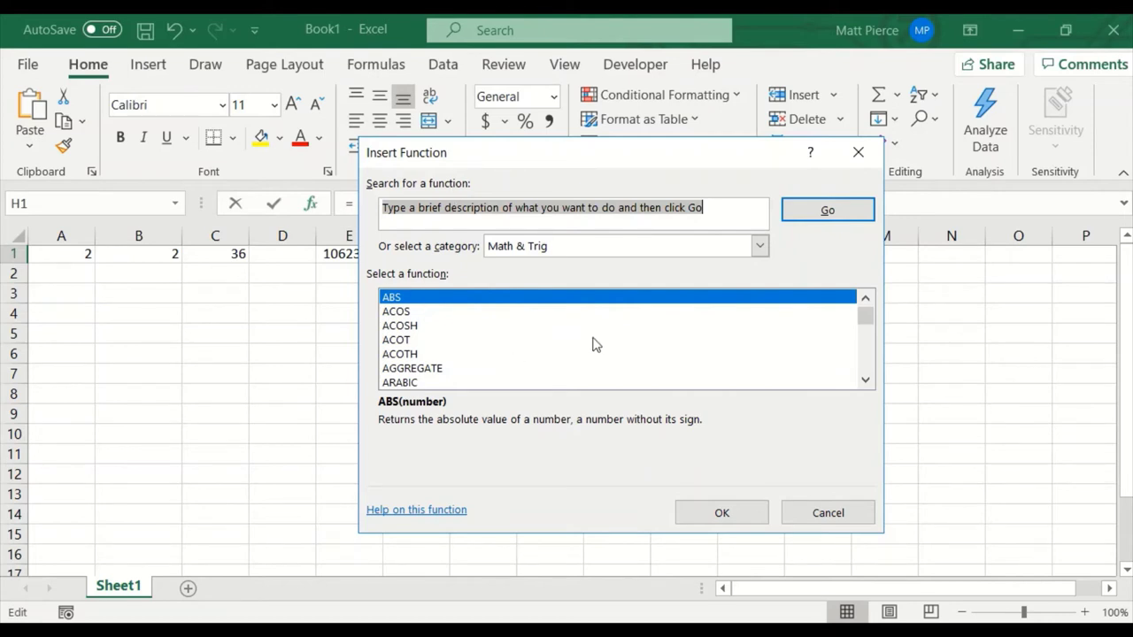
key("Escape")
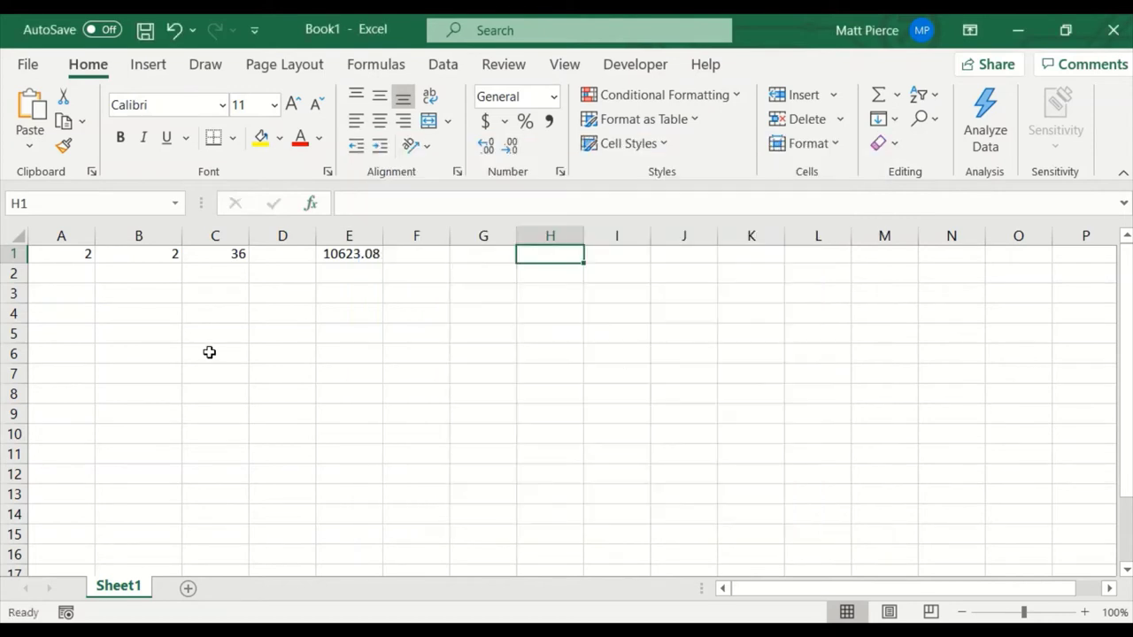
Select cell E1, widen the Name Box and increase the formula bar's height to show the whole long formula
left_click(345, 254)
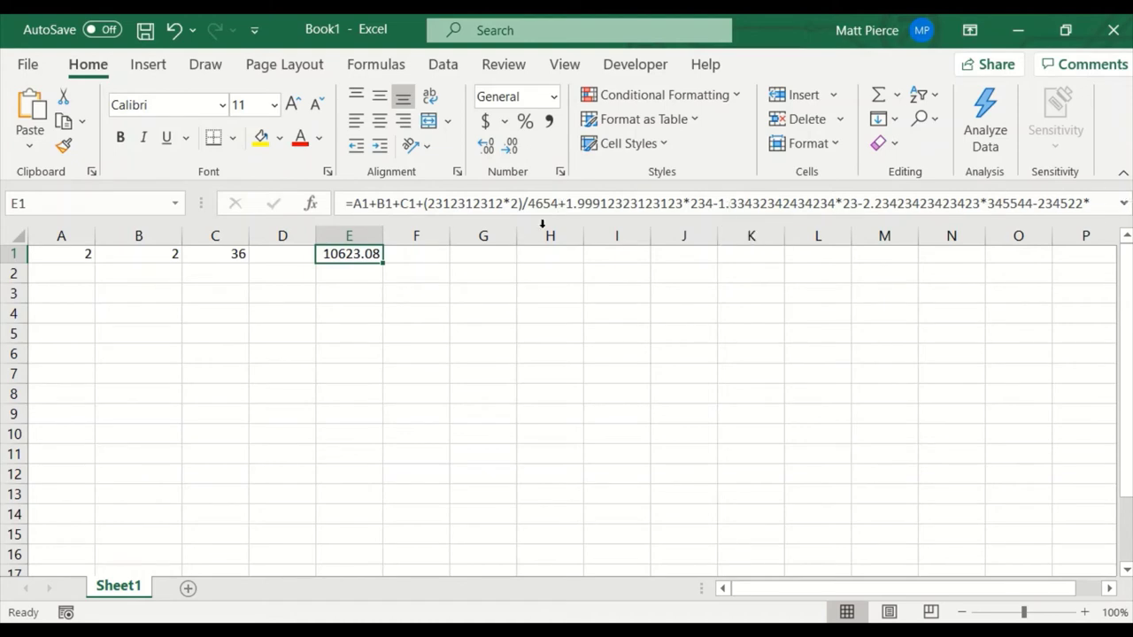
left_click_drag(202, 203, 355, 203)
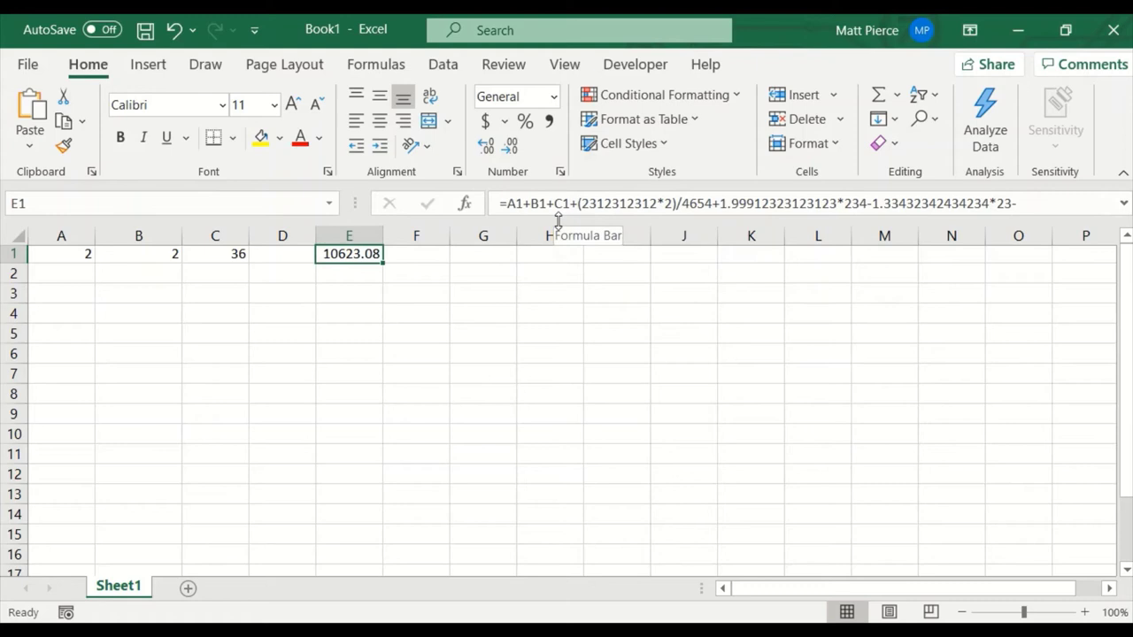
left_click_drag(558, 219, 553, 285)
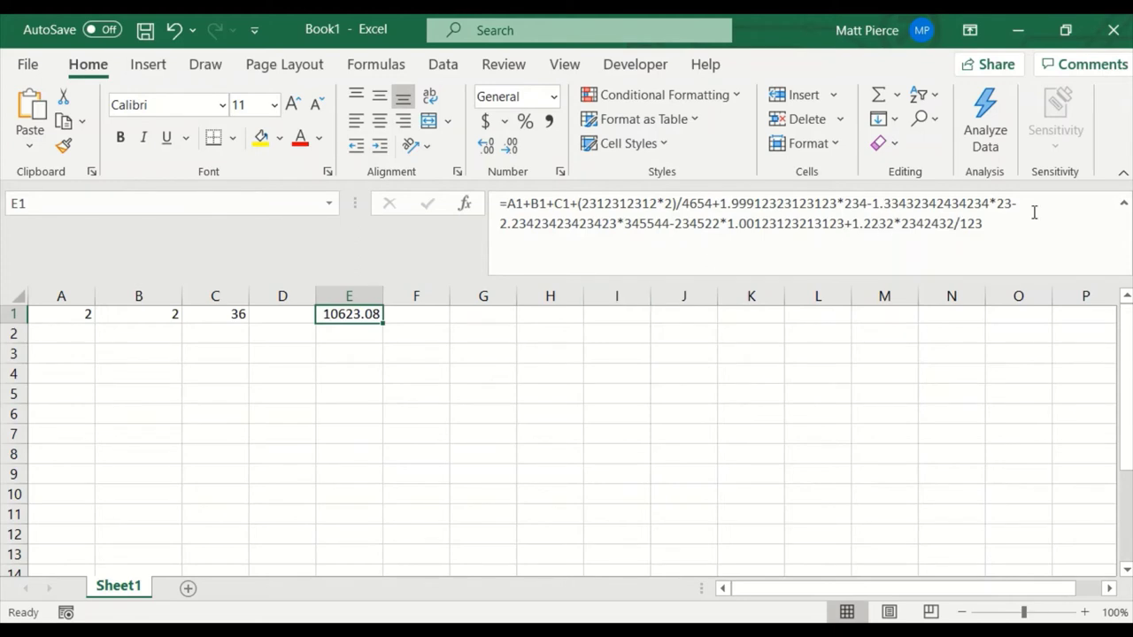
Collapse and expand the formula bar repeatedly while cell E1 is selected
left_click(1123, 204)
left_click(1123, 205)
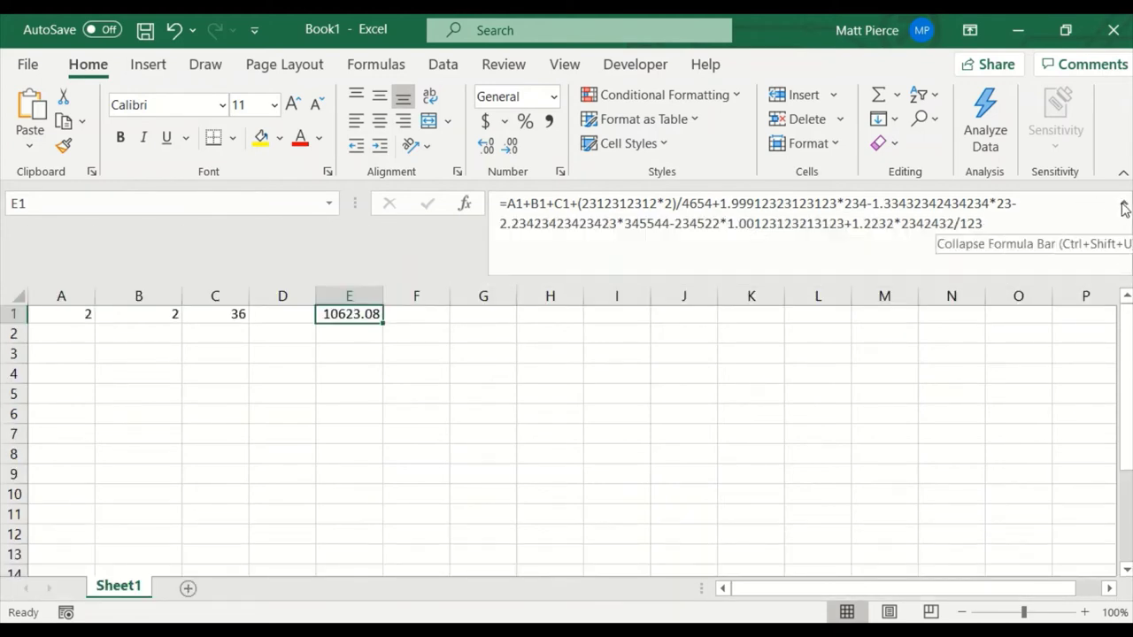
left_click(1123, 204)
left_click(1123, 205)
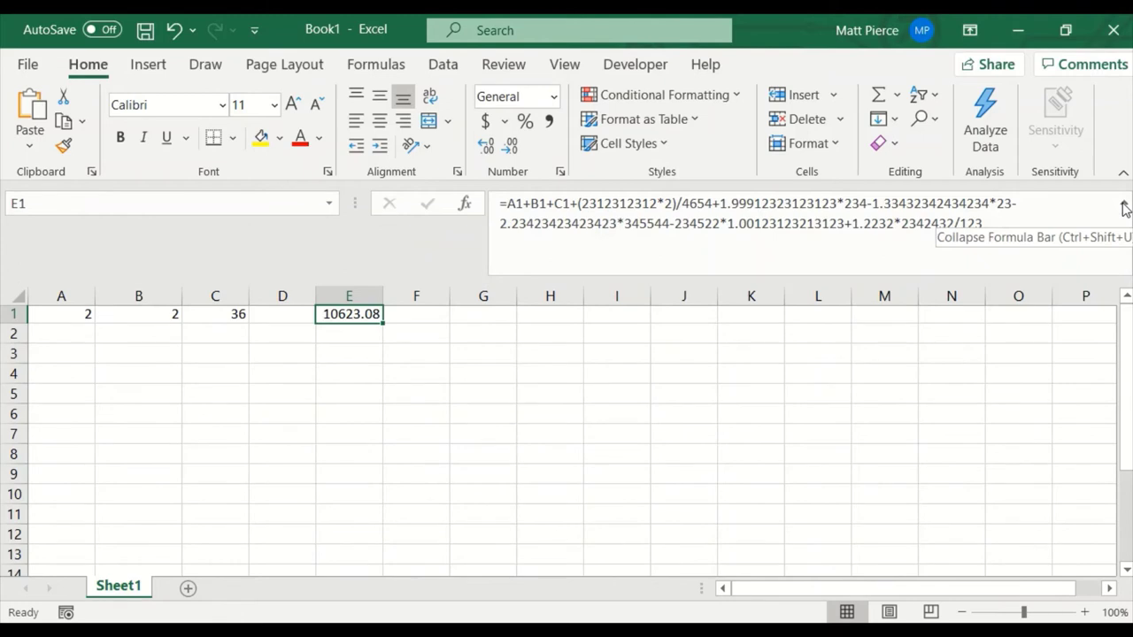
left_click(1123, 204)
left_click(1123, 204)
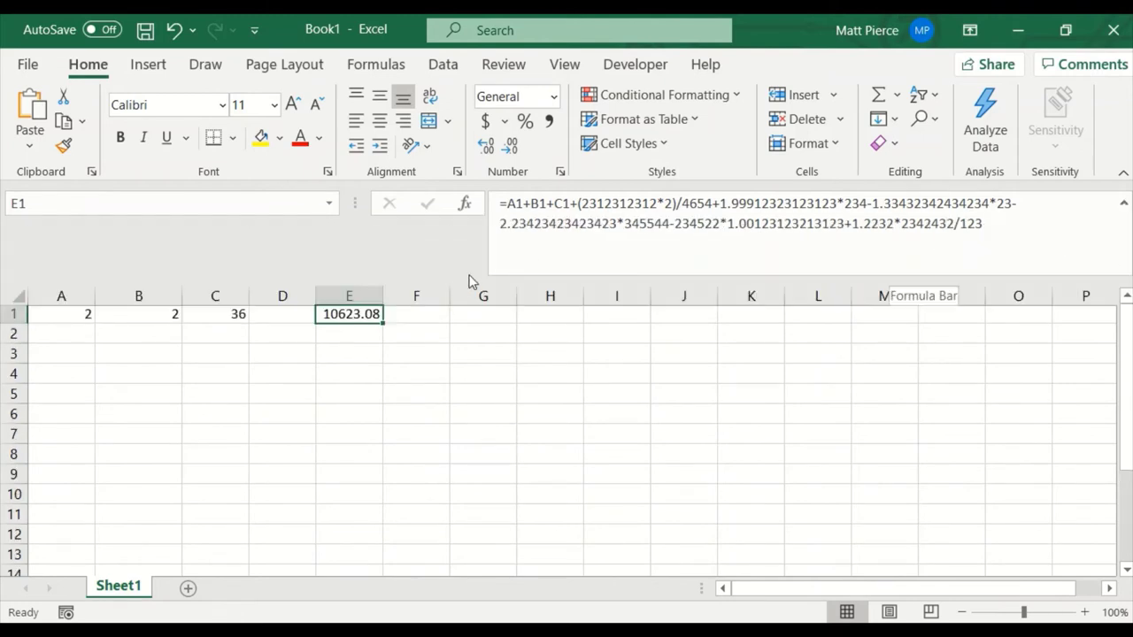
Reduce the formula bar's height to two lines of the E1 formula, and collapse and expand it again
left_click(506, 273)
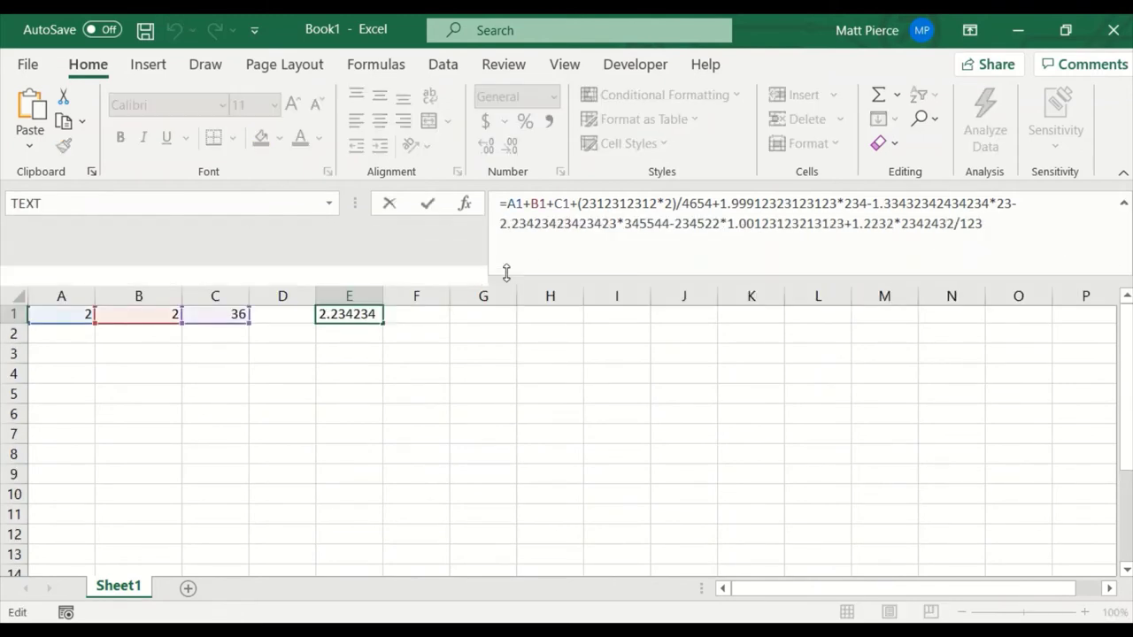
left_click_drag(506, 272, 507, 256)
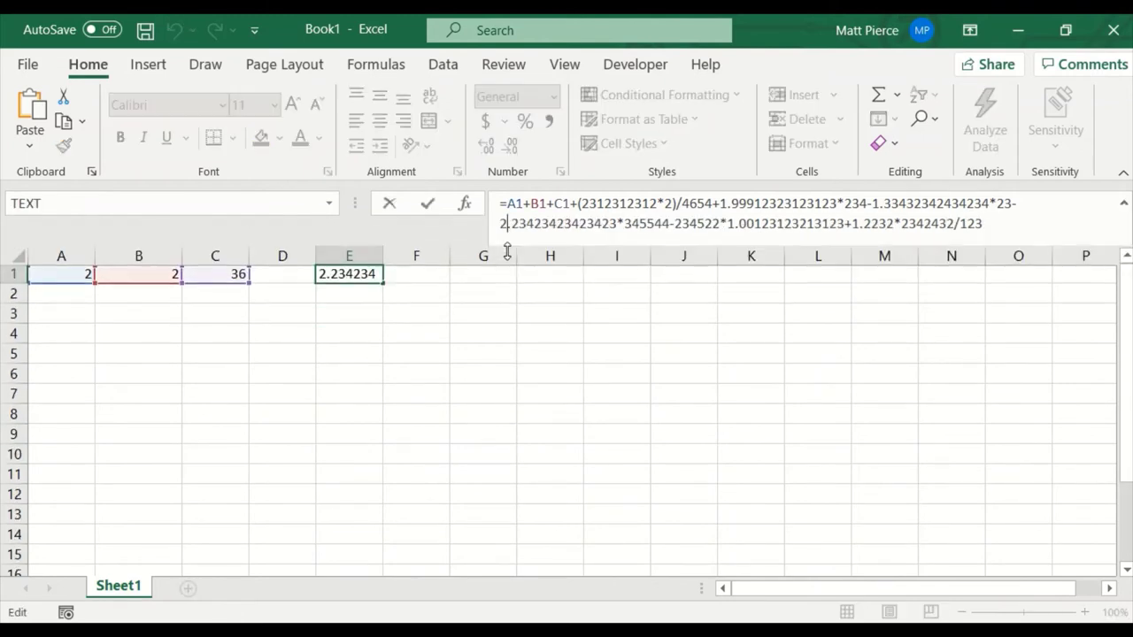
left_click(1123, 204)
left_click(1123, 205)
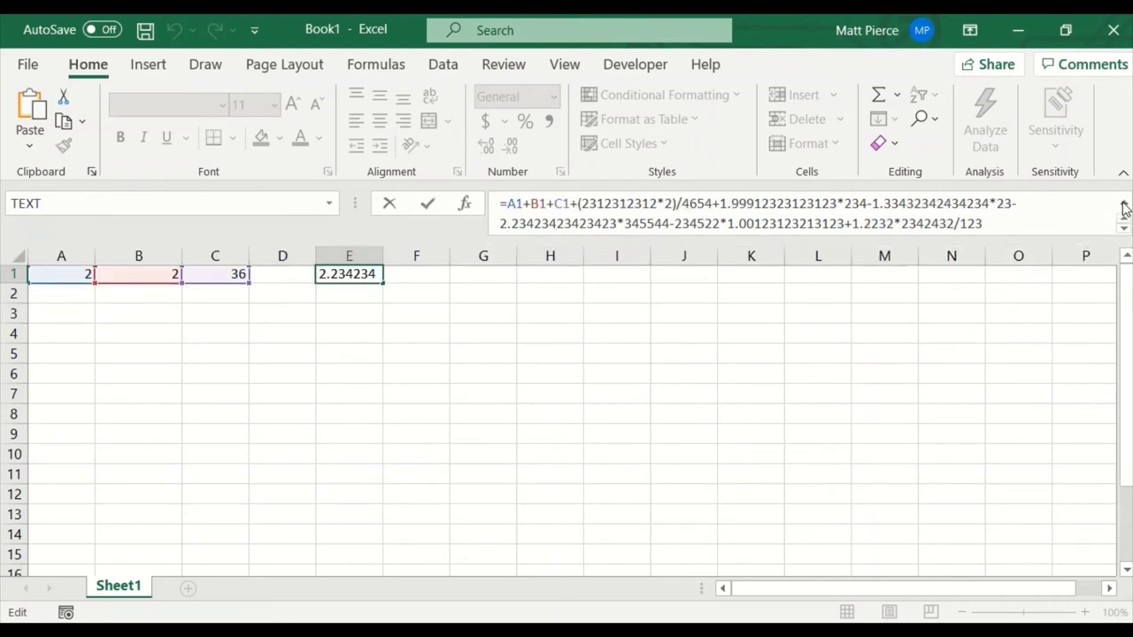
left_click(1123, 205)
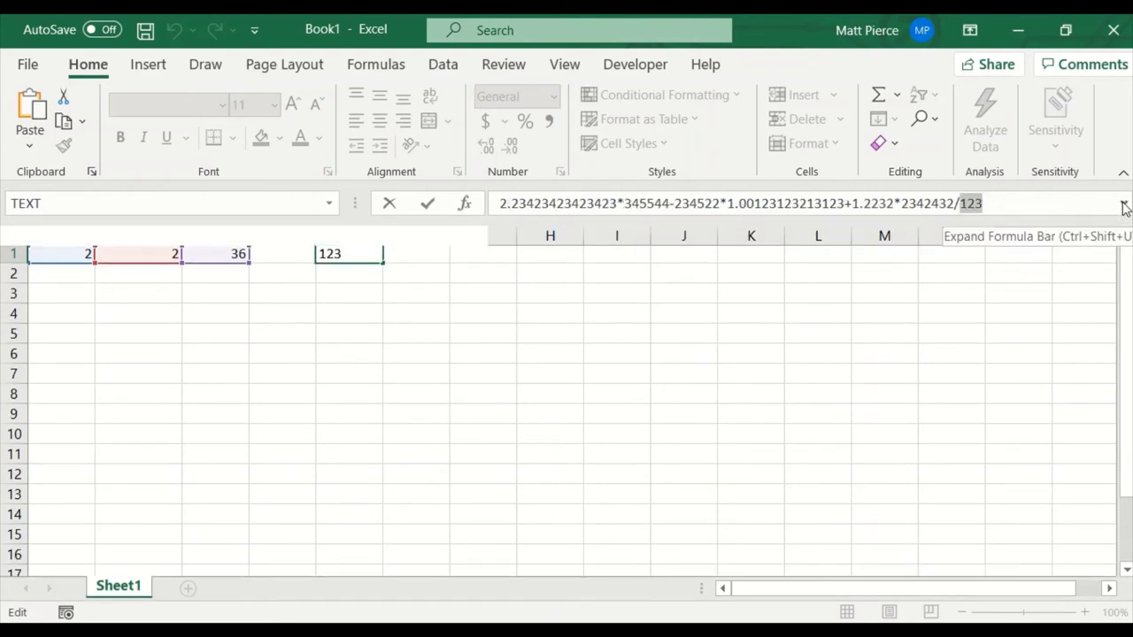
left_click(1123, 205)
Enlarge the formula bar well beyond the formula's two lines, and collapse and re-expand it
left_click_drag(509, 248, 516, 362)
left_click(1124, 204)
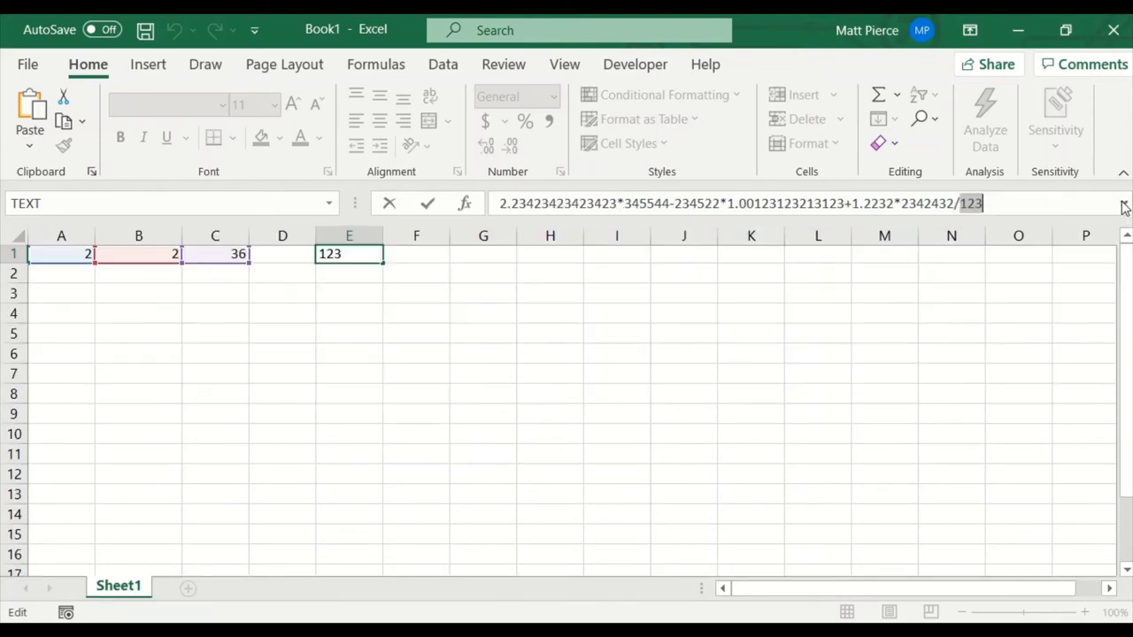
left_click(1124, 204)
Shrink the formula bar back to a single line and narrow the Name Box
left_click_drag(535, 363, 535, 230)
left_click_drag(354, 204, 141, 206)
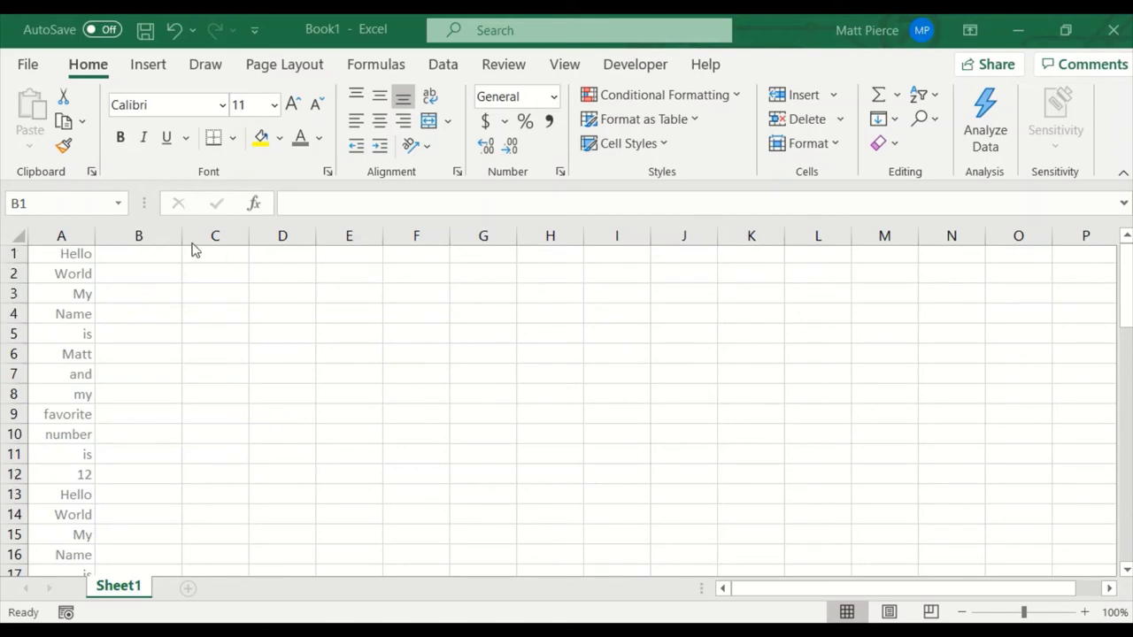
Jump from cell D2 to the last column of row 2, return to the data column and step right
left_click(270, 266)
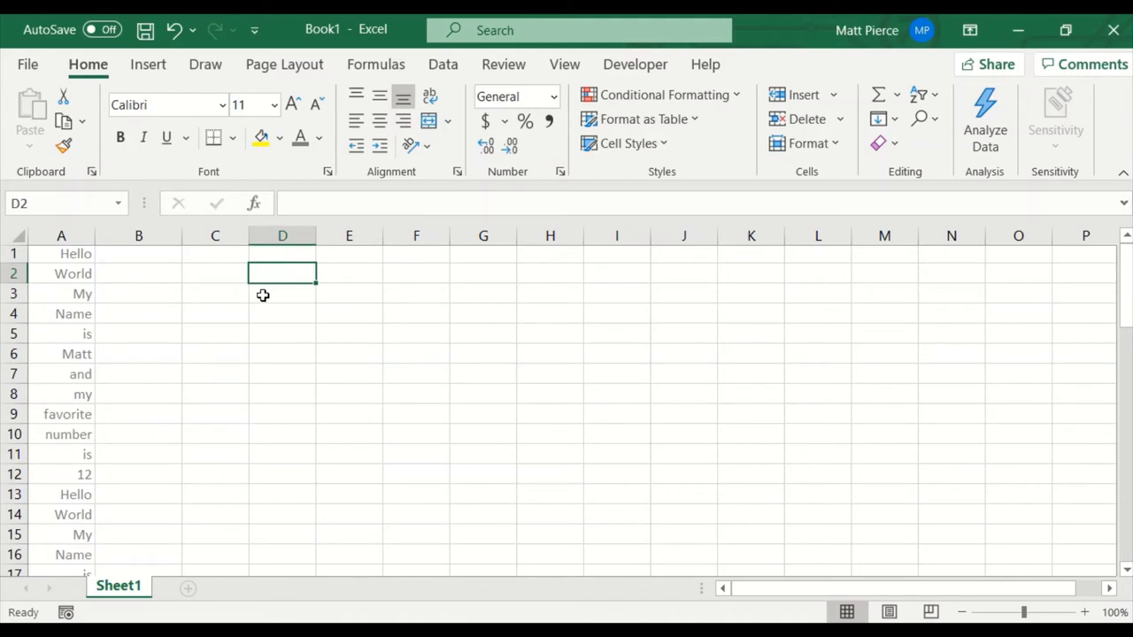
key("ctrl+Right")
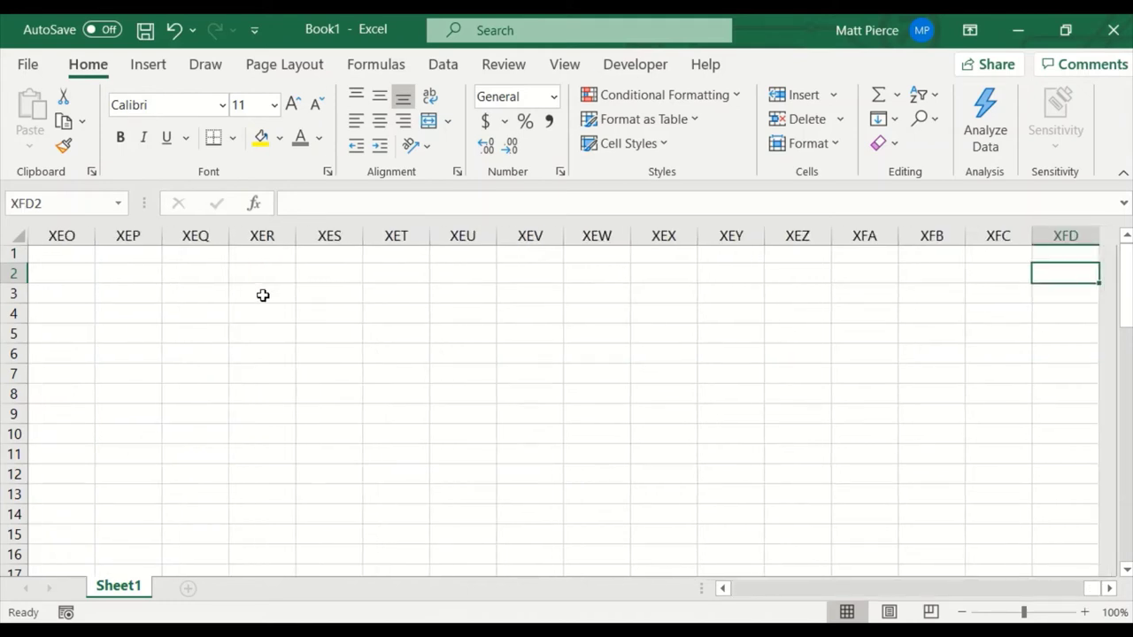
key("ctrl+Left")
key("Right")
key("Right")
key("Right")
key("Right")
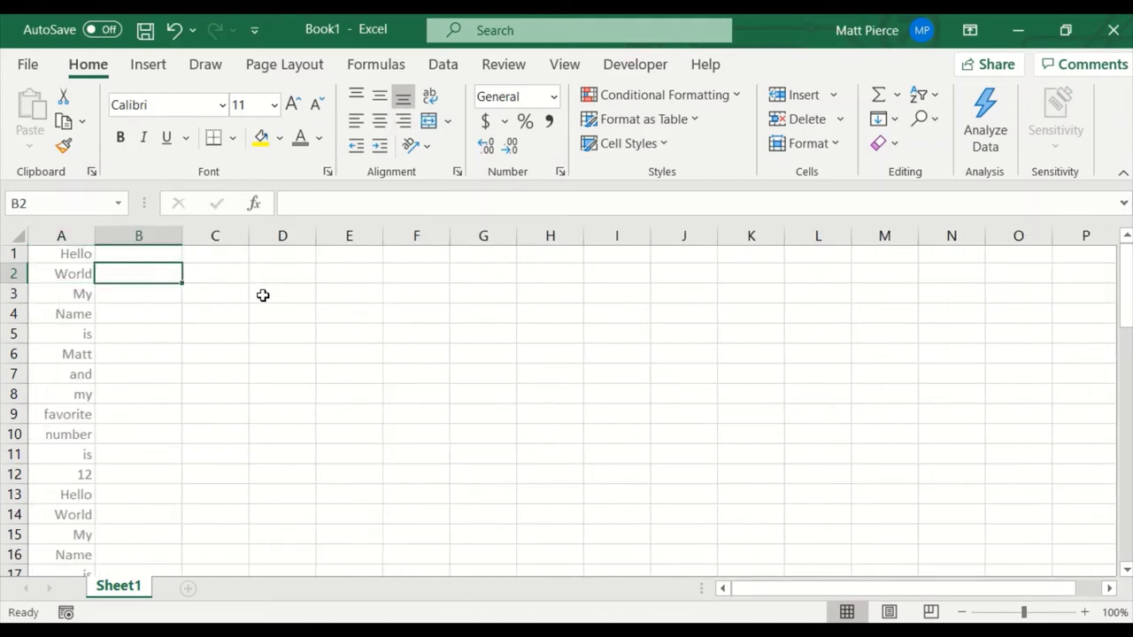
Go to the worksheet's very last cell, XFD1048576, and return to cell A1
key("ctrl+Right")
key("ctrl+Down")
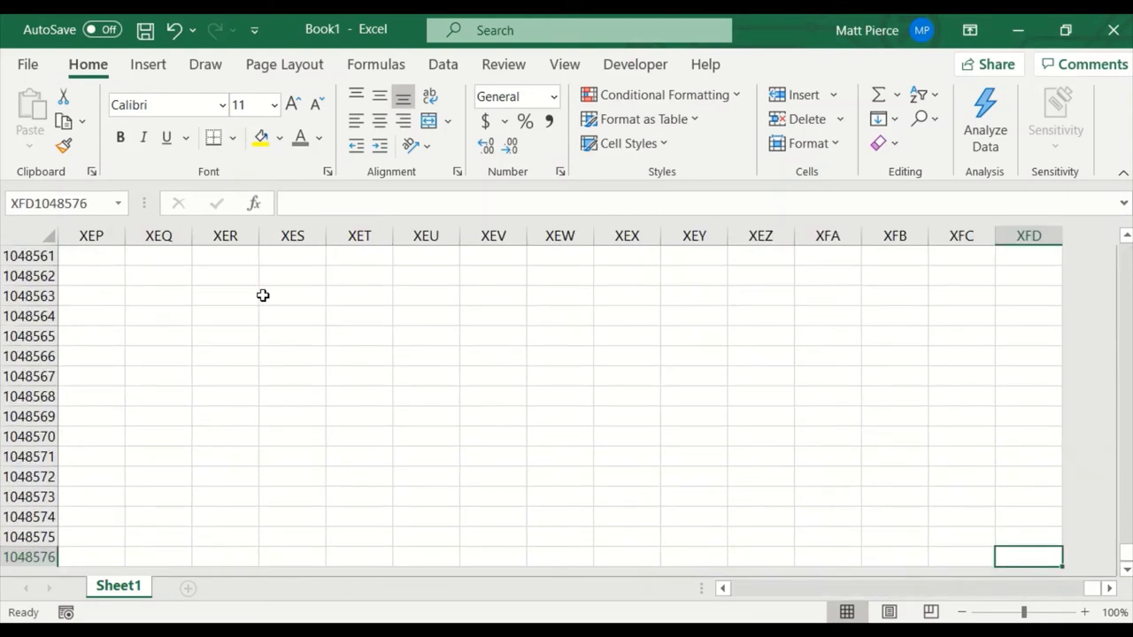
key("ctrl+Home")
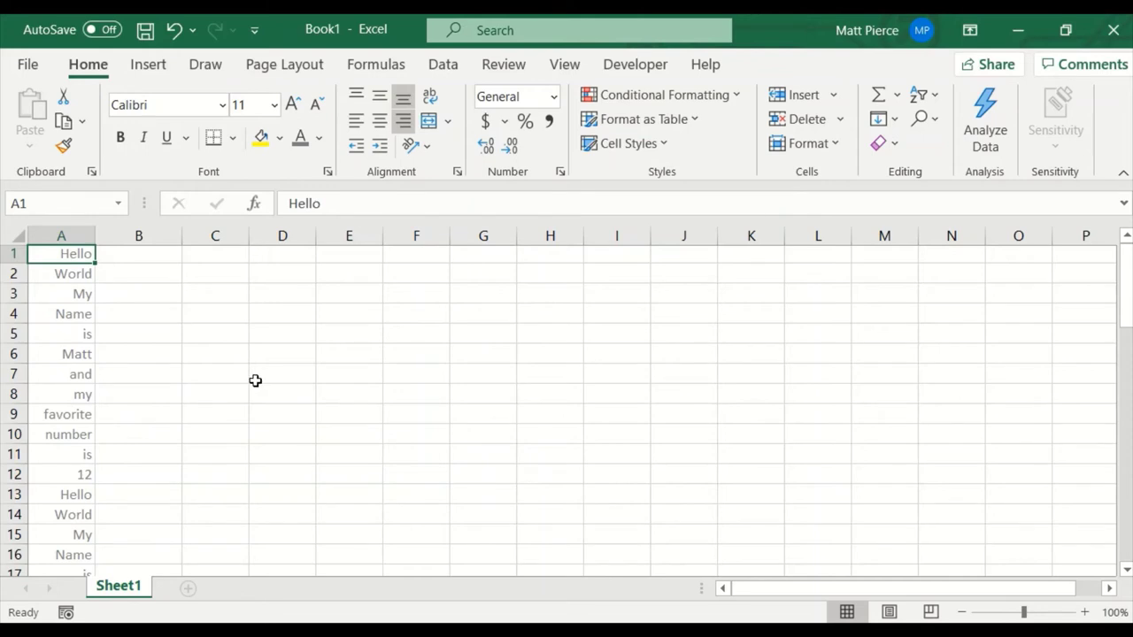
Select the individual cells B5, D3, C6 and F6 one after another
left_click(139, 335)
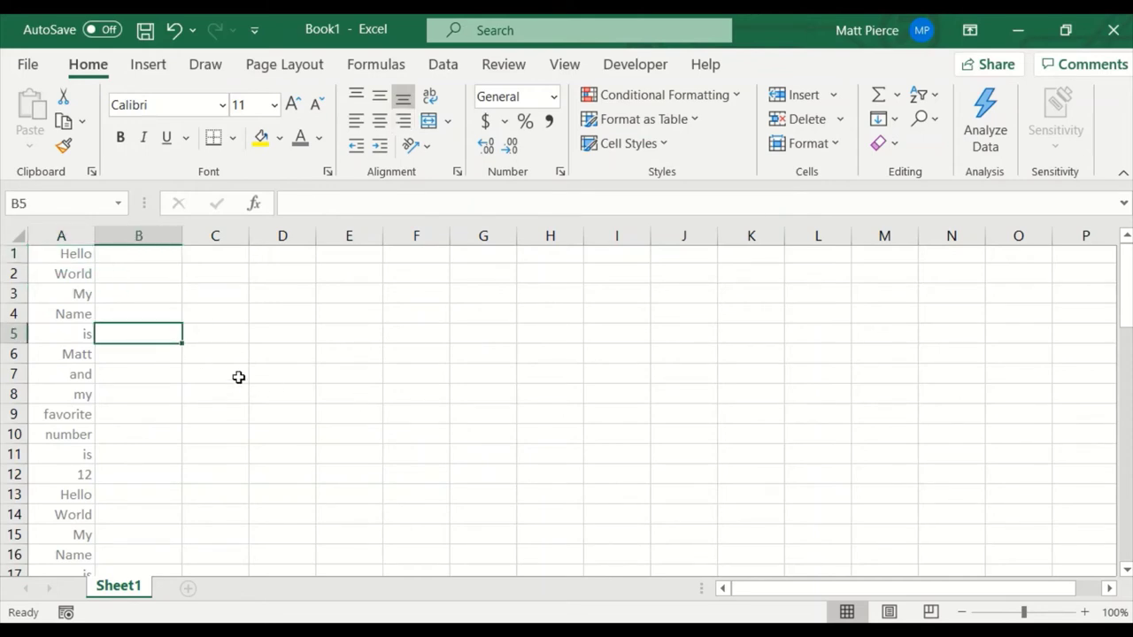
left_click(288, 291)
left_click(242, 352)
left_click(424, 357)
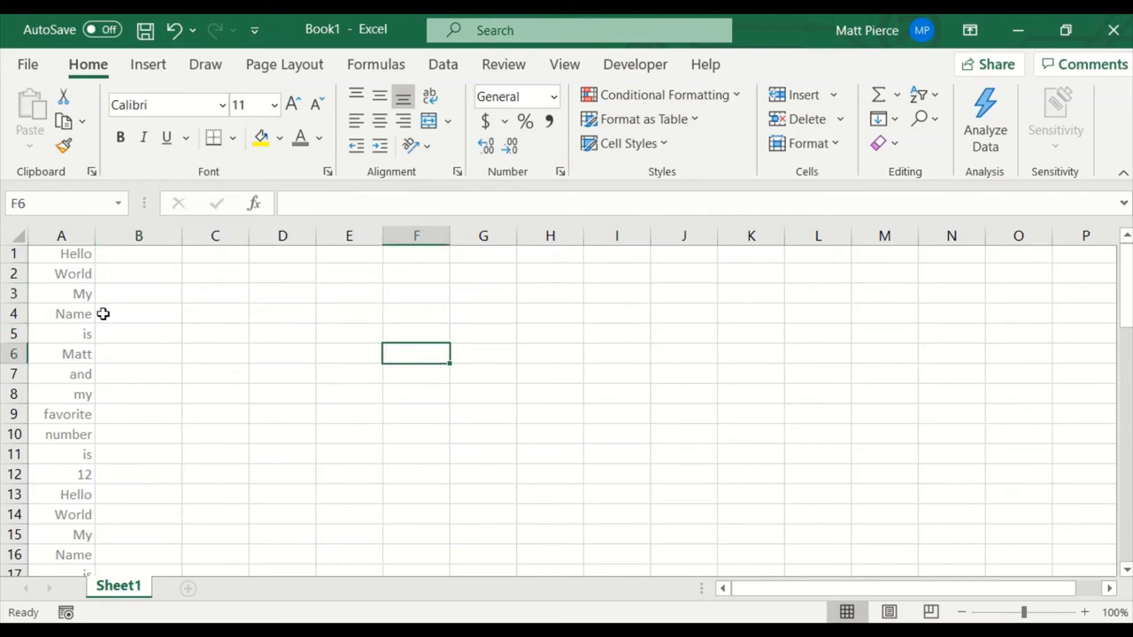
Move the active cell from F6 one cell at a time up, left and down to D5
key("Up")
key("Up")
key("Up")
key("Left")
key("Left")
key("Down")
key("Down")
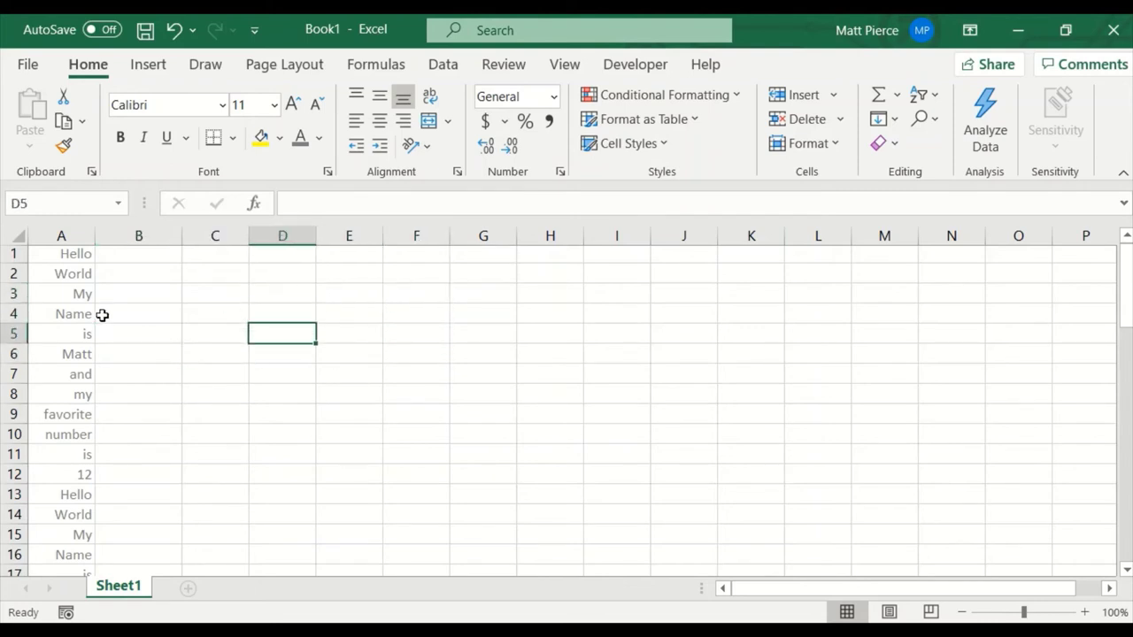
Select the cell range E3:I10, starting from cell E3
left_click(362, 294)
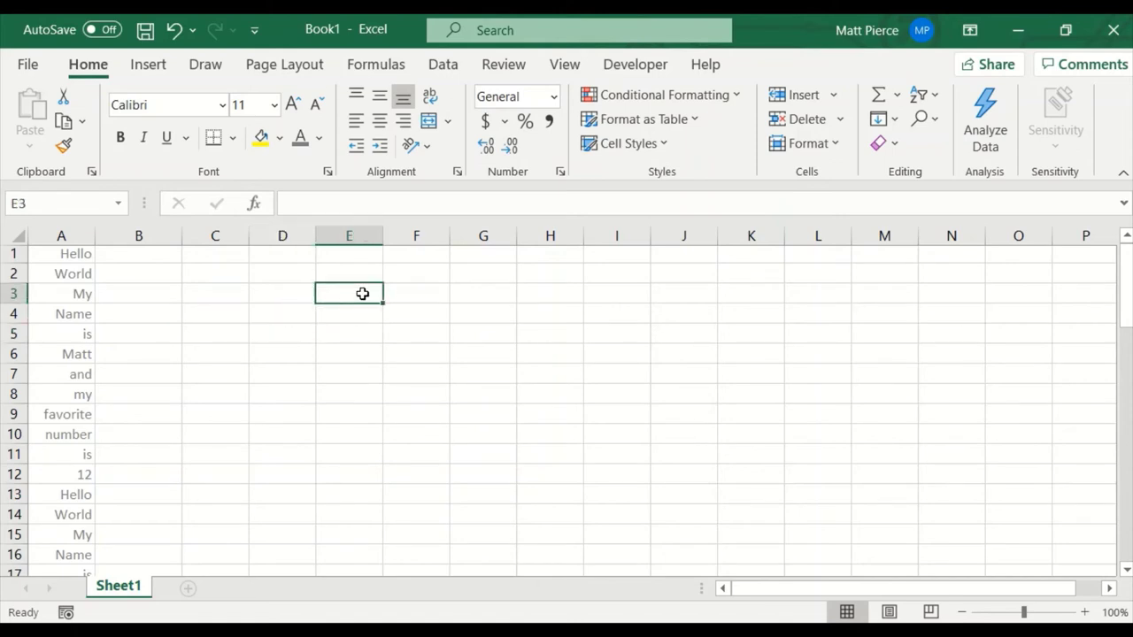
left_click_drag(363, 293, 635, 444)
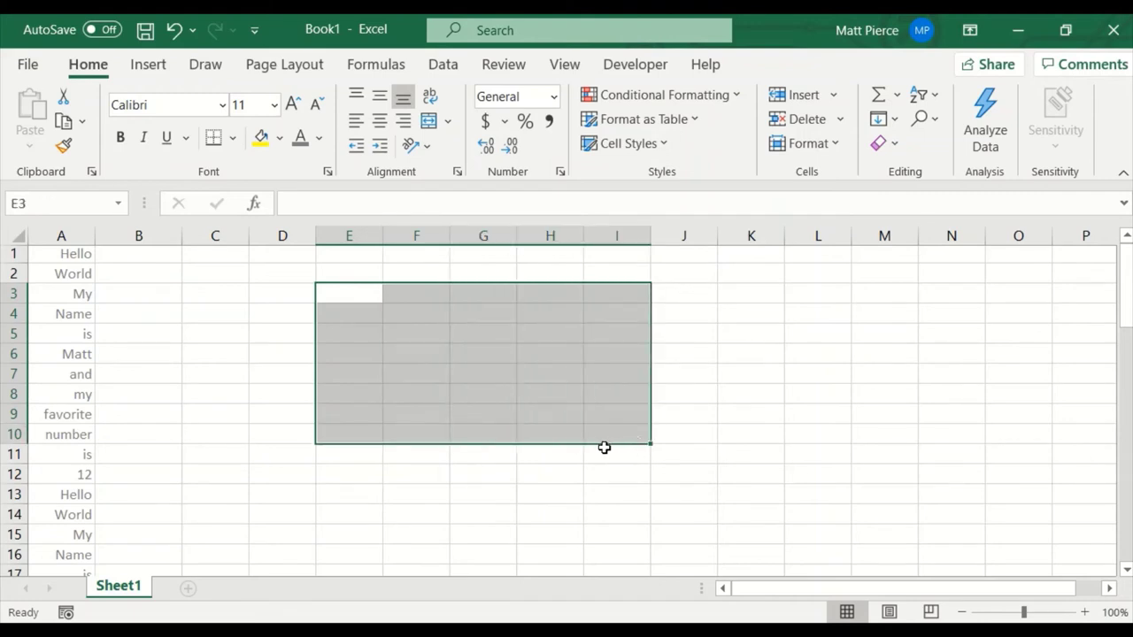
Select cell D3 and extend the selection cell by cell to the range D3:H12
left_click(290, 293)
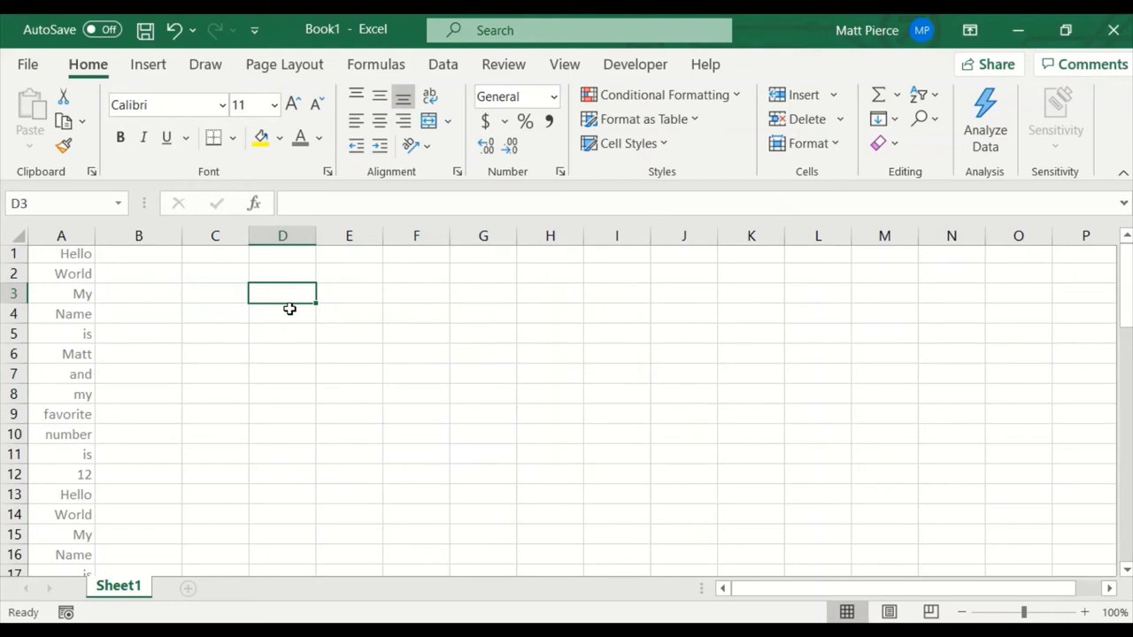
key("shift+Down")
key("shift+Down")
key("shift+Down")
key("shift+Down")
key("shift+Down")
key("shift+Down")
key("shift+Down")
key("shift+Down")
key("shift+Down")
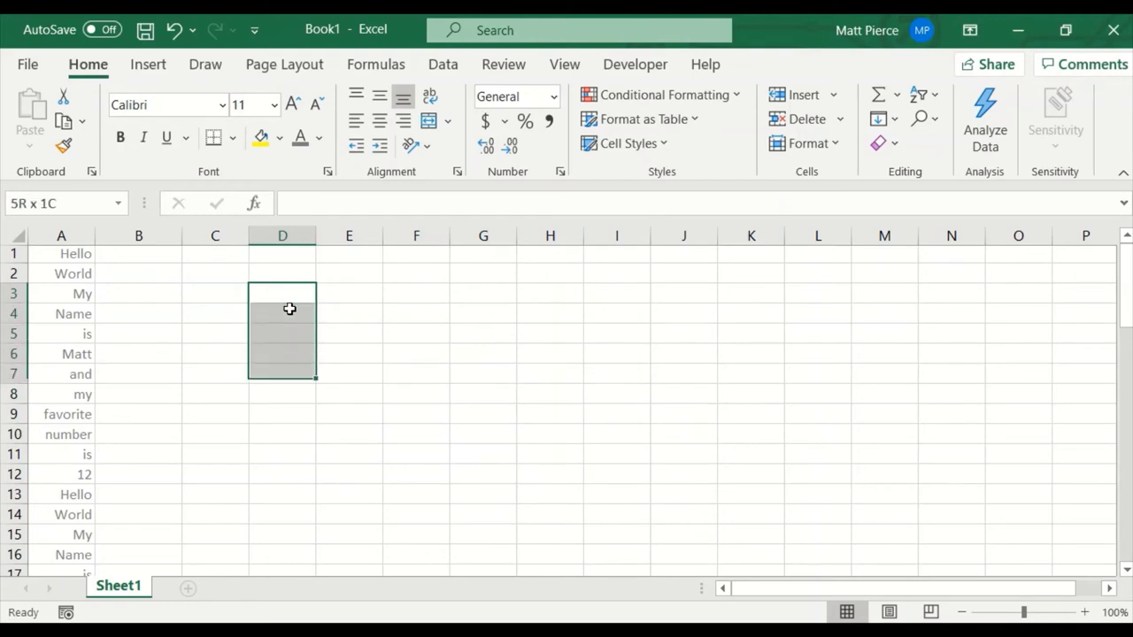
key("shift+Right")
key("shift+Right")
key("shift+Right")
key("shift+Right")
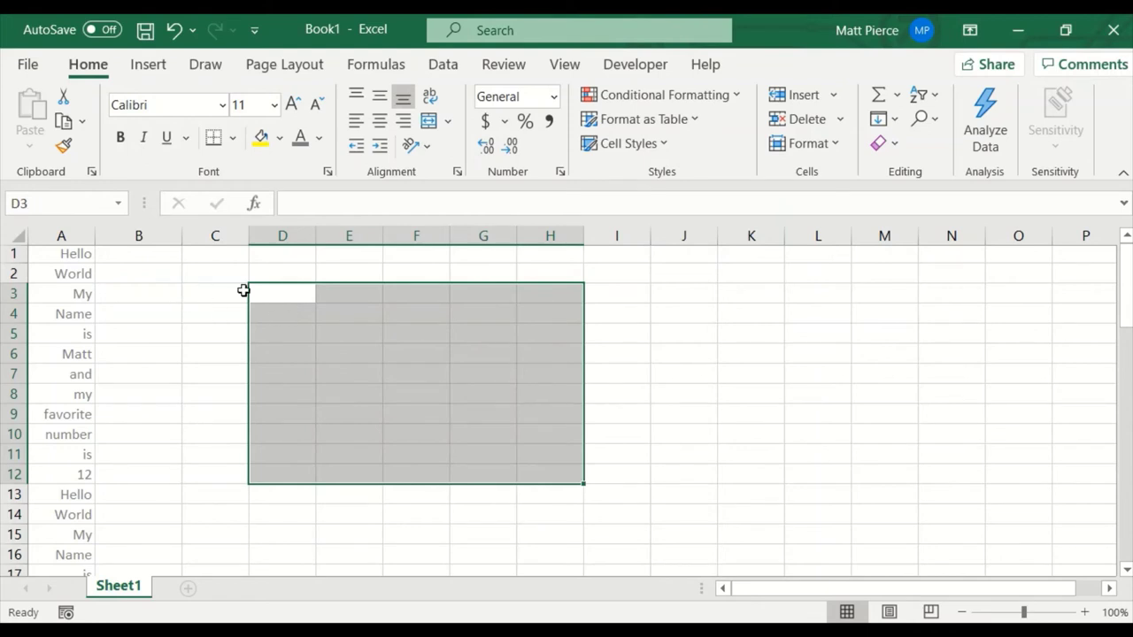
Show the context commands for the empty cell J3 and for cell A4, which contains text
right_click(681, 292)
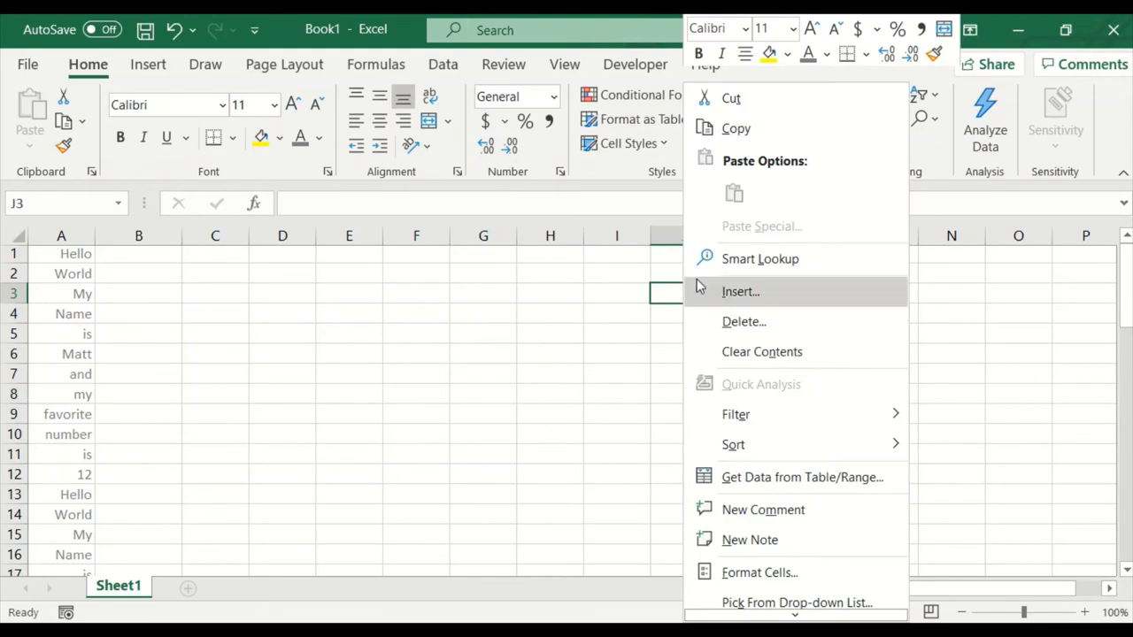
left_click(68, 316)
right_click(68, 316)
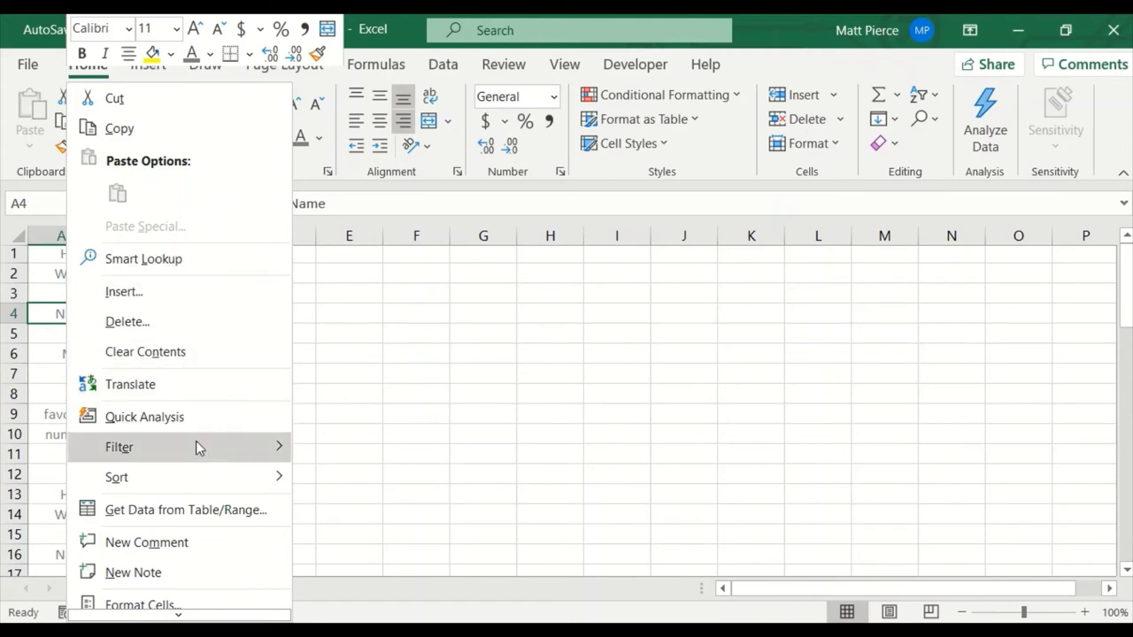
mouse_move(205, 473)
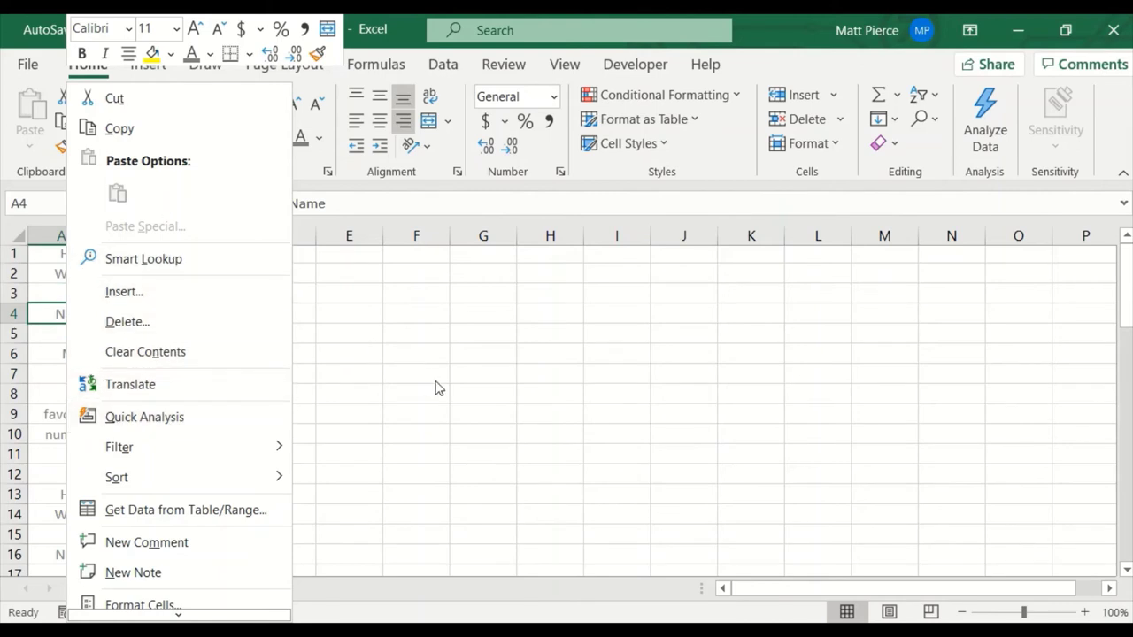
Open the Format Cells dialog for cell A4 and move it fully into view
left_click(183, 604)
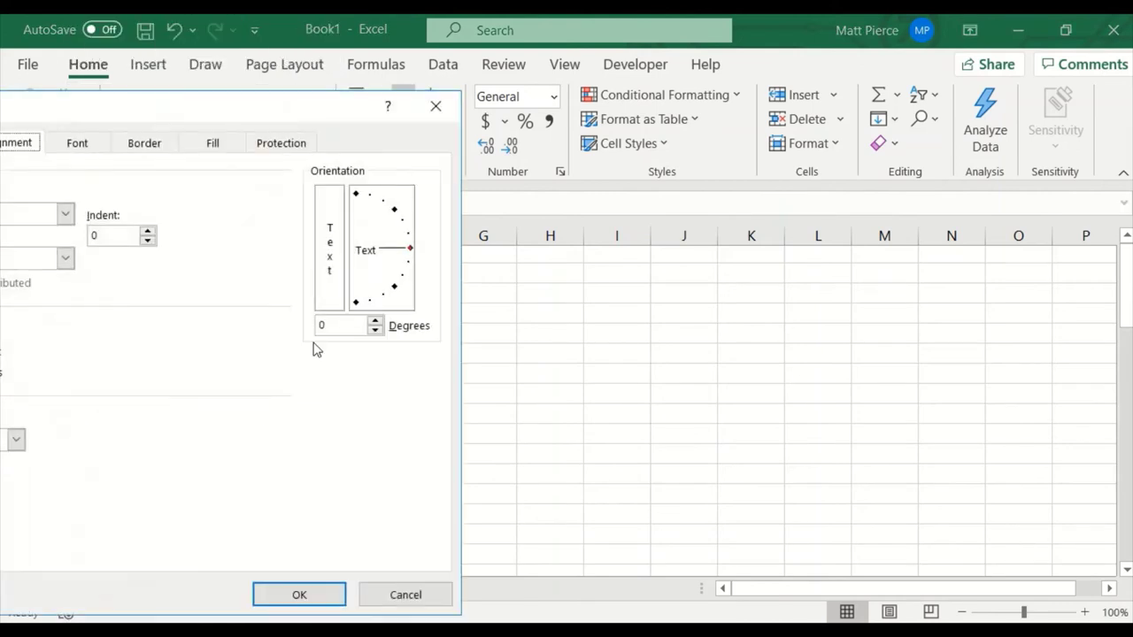
left_click_drag(159, 104, 515, 130)
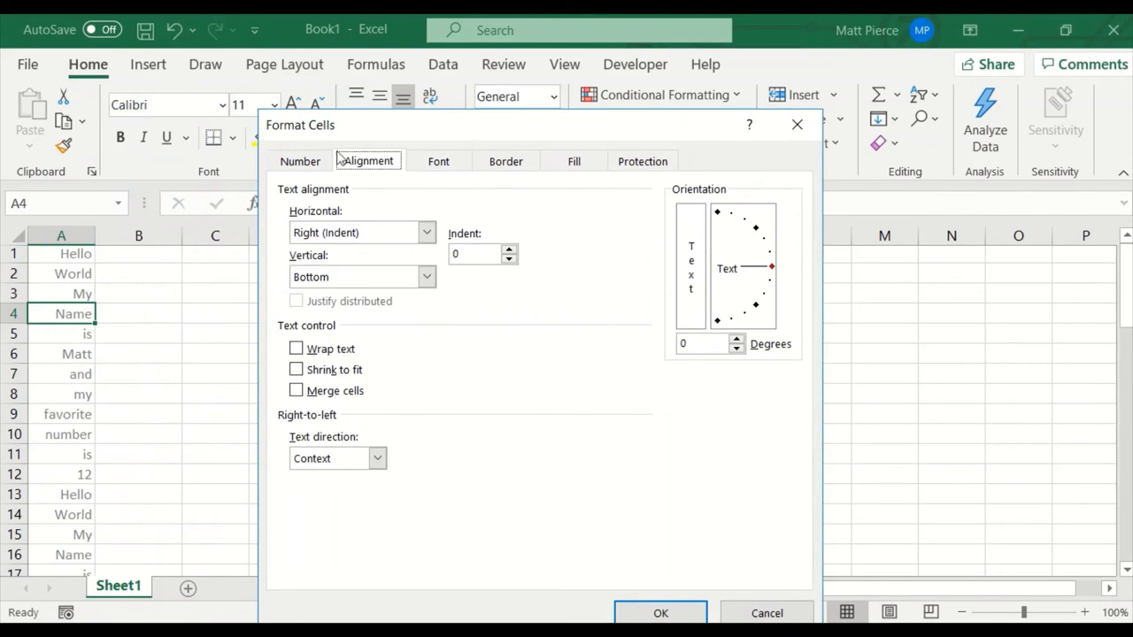
Set the font style of cell A4 to Bold in Format Cells and apply it
left_click(438, 162)
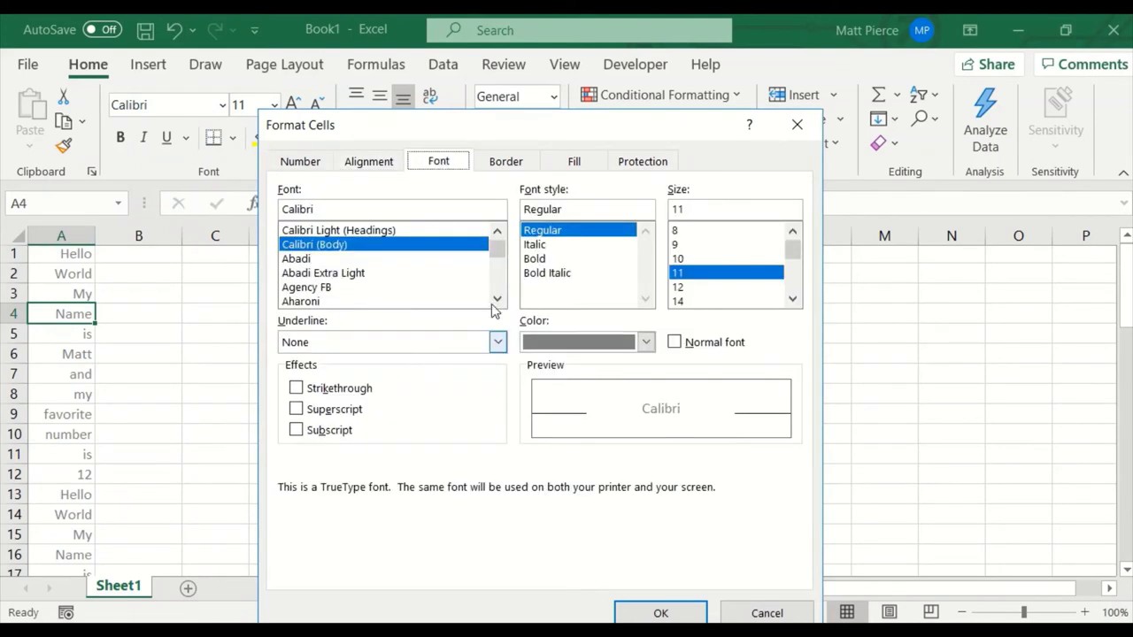
left_click(555, 258)
left_click(661, 613)
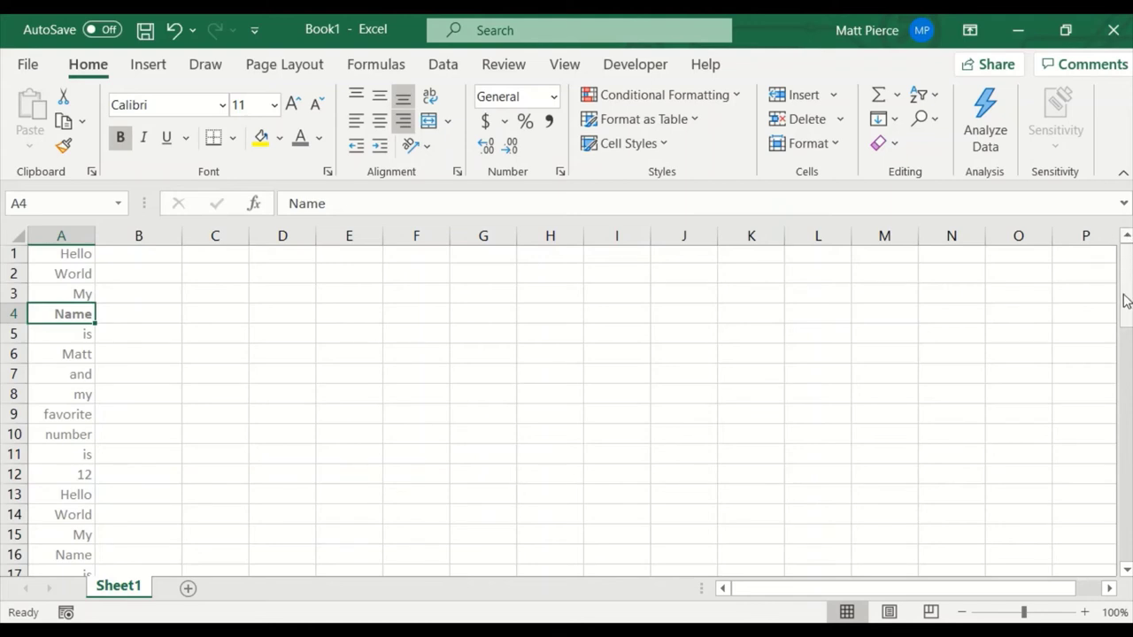
Page down the worksheet to the last entry in column A, select cell B60 and return to row 1
mouse_move(1128, 282)
left_mouse_down()
mouse_move(1127, 292)
mouse_move(1123, 268)
left_mouse_up()
left_click_drag(1122, 268, 1130, 506)
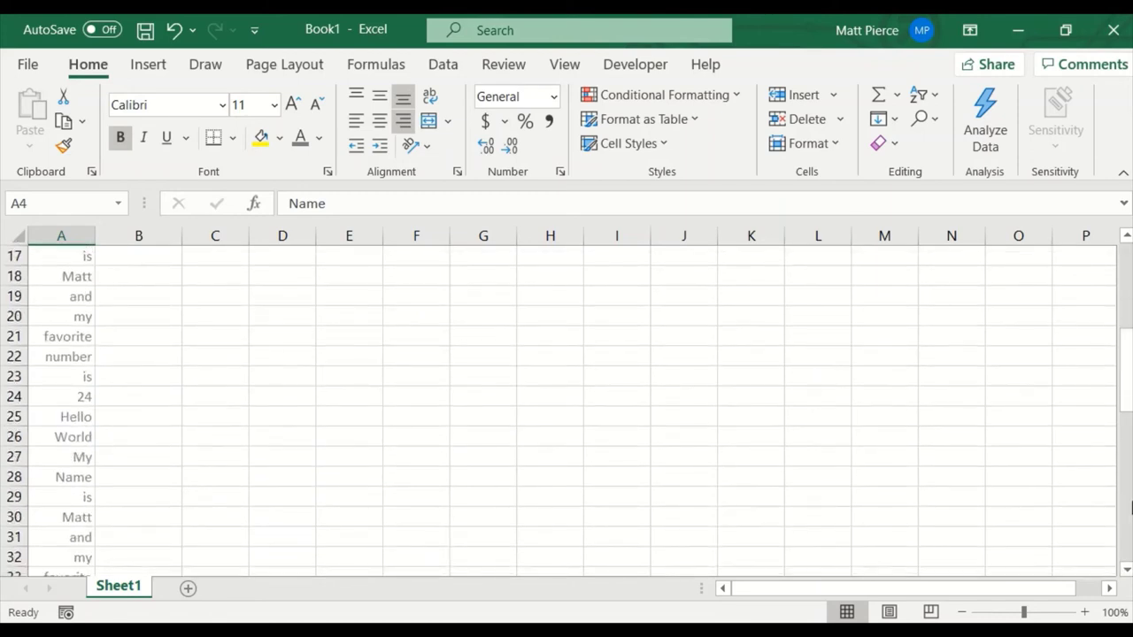
left_click(1127, 516)
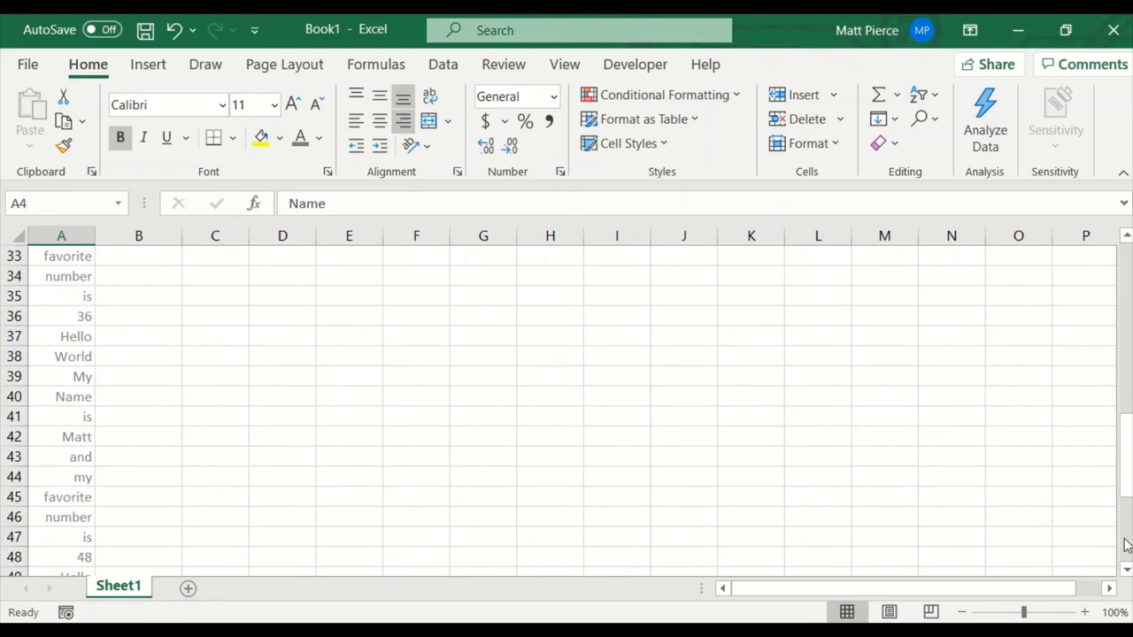
left_click(1127, 545)
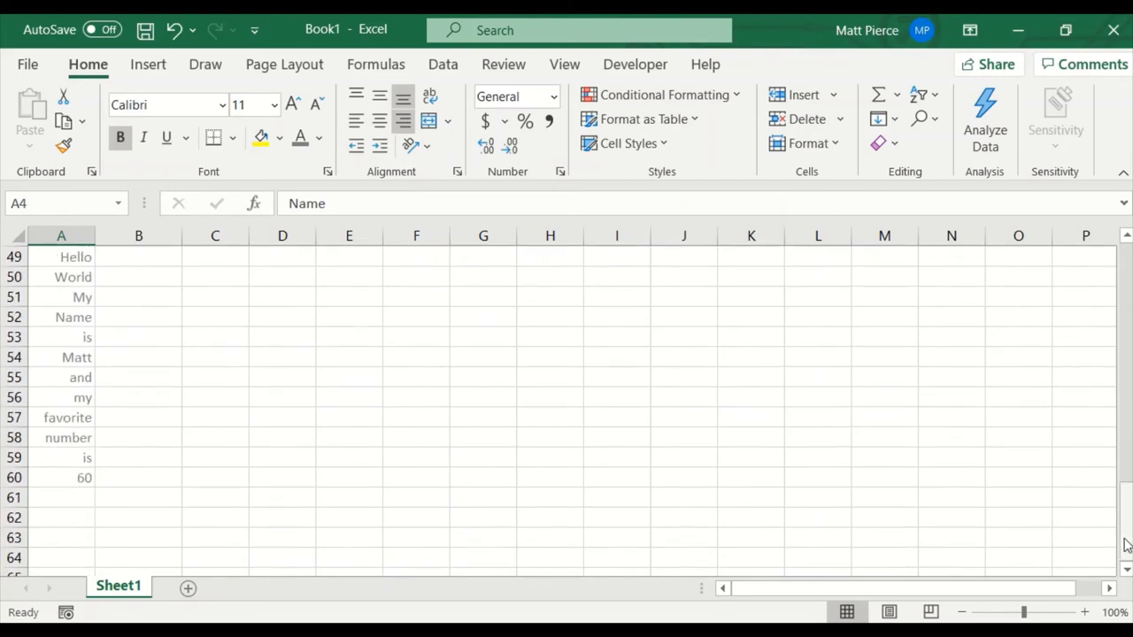
left_click(121, 476)
scroll(195, 400, "up", 13)
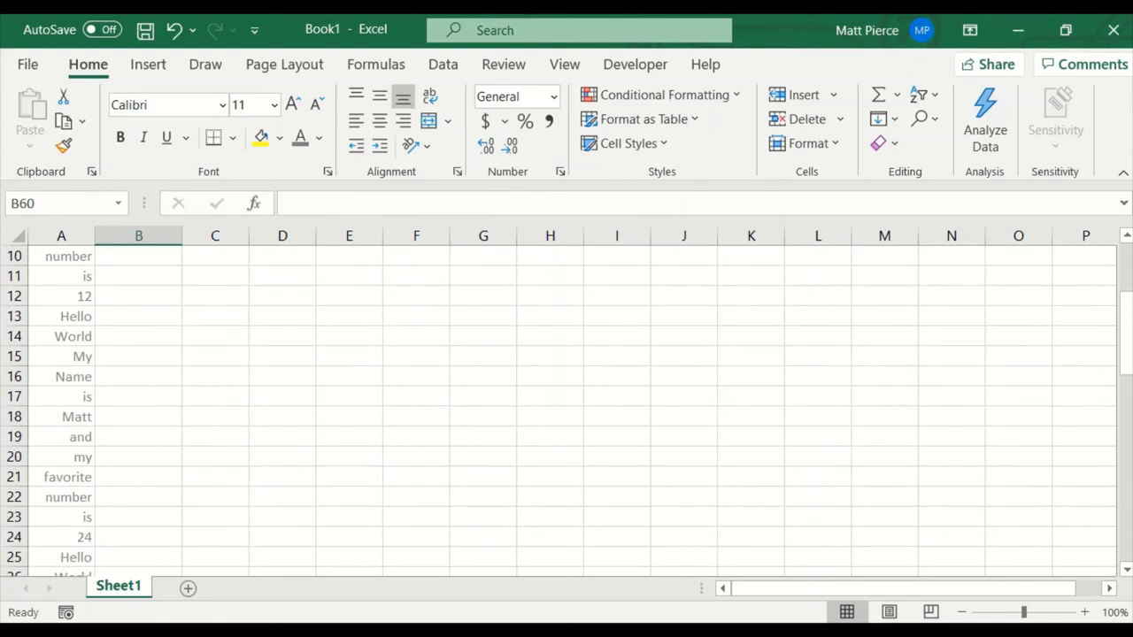
scroll(890, 351, "up", 3)
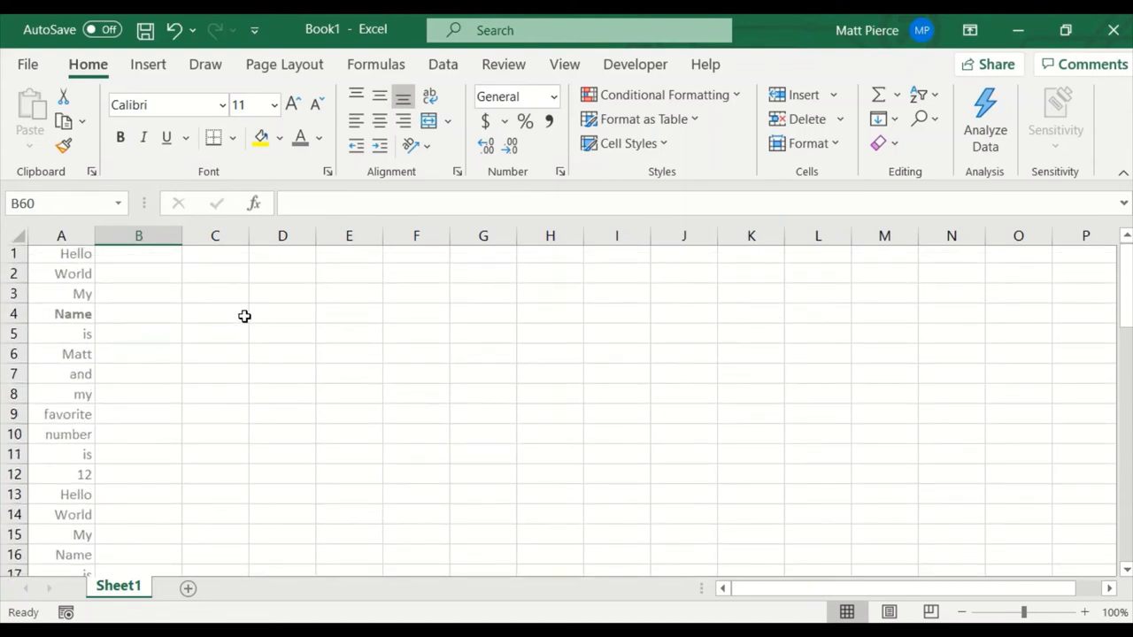
Enter 12312 in cell C3 and move cell by cell along row 3 to P3
left_click(208, 294)
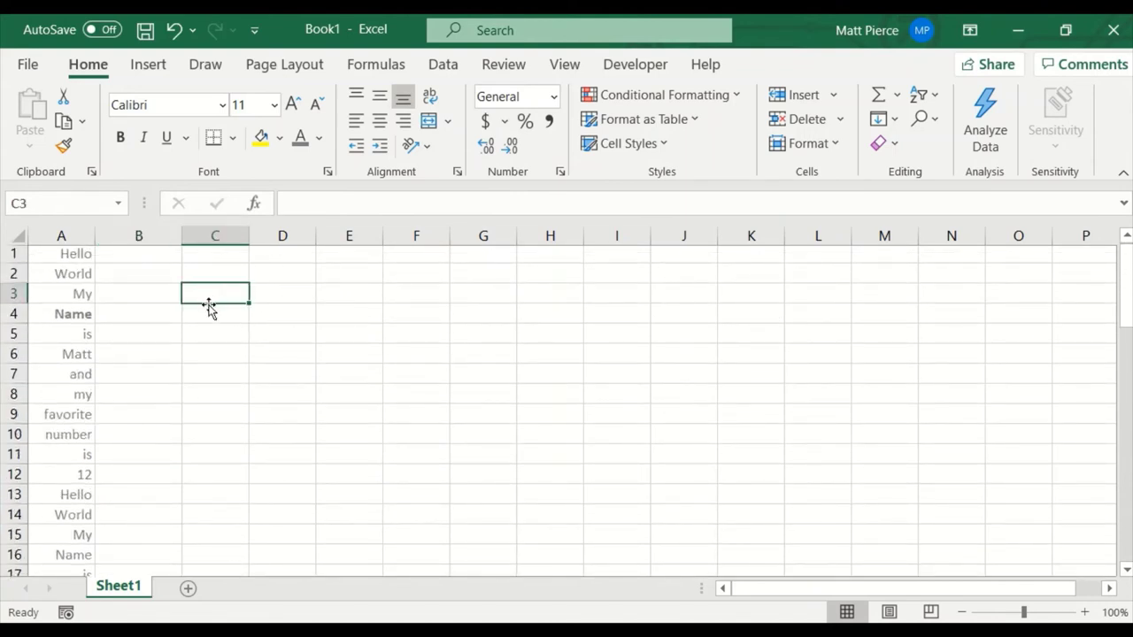
type("12312")
key("Right")
key("Right")
key("Right")
key("Right")
key("Right")
key("Right")
key("Right")
key("Right")
key("Right")
key("Right")
key("Right")
key("Right")
key("Right")
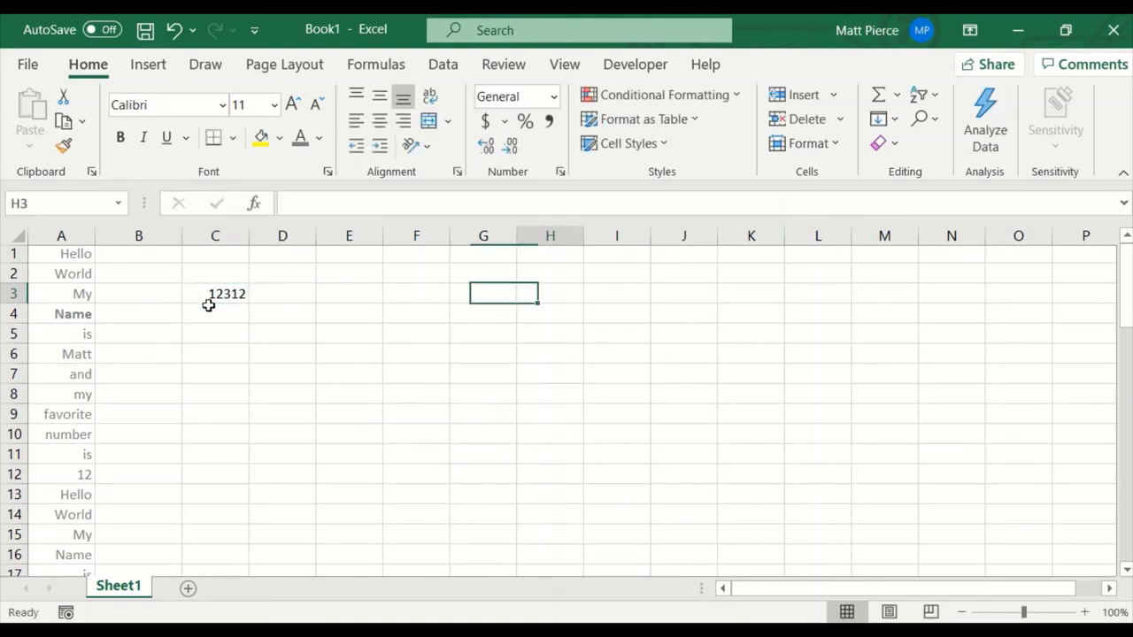
Enter asdfasdfasd in cell P3 and move back cell by cell along row 3 to G3
type("asdfasdfasd")
key("Left")
key("Left")
key("Left")
key("Left")
key("Left")
key("Left")
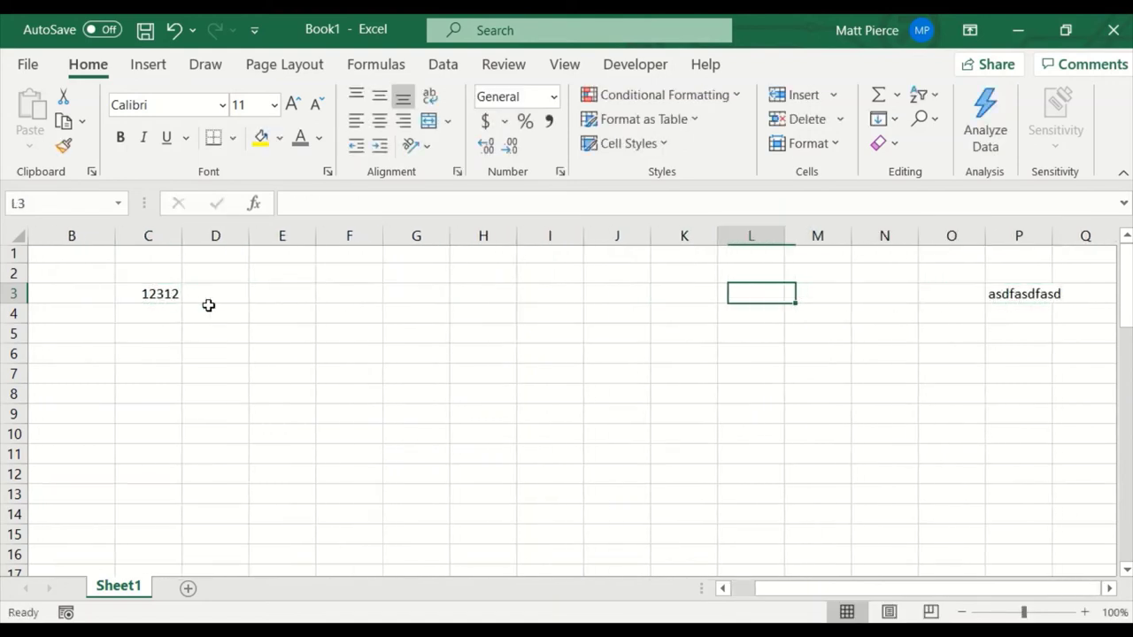
key("Left")
key("Left")
key("Left")
key("Left")
key("Left")
key("Left")
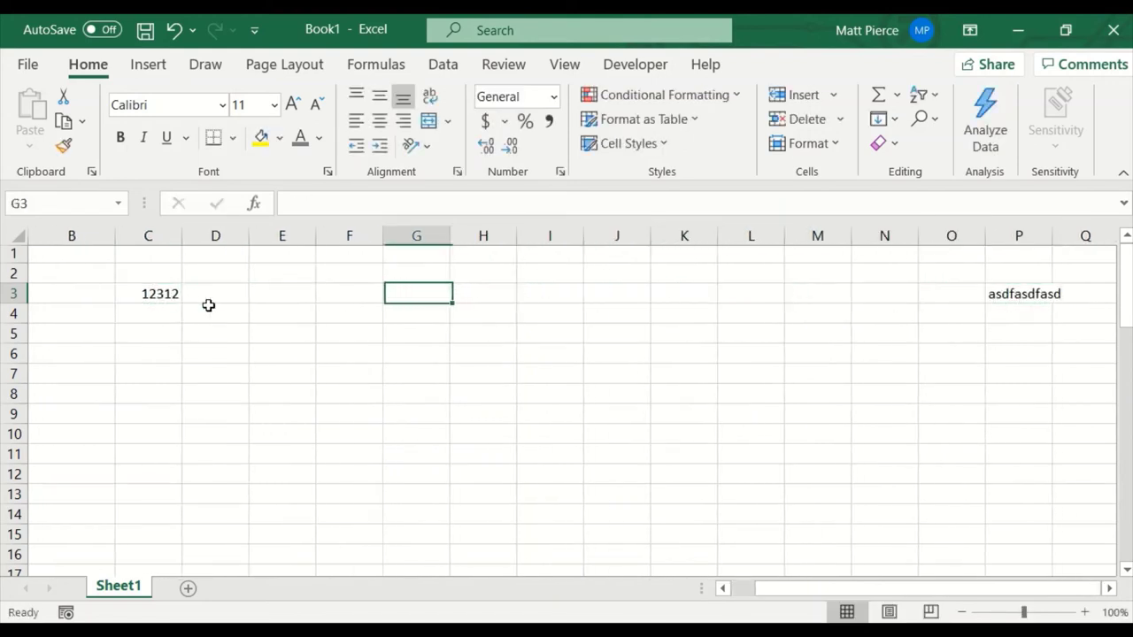
Jump straight to the filled cell P3, clear its contents and jump back to C3
key("ctrl+Right")
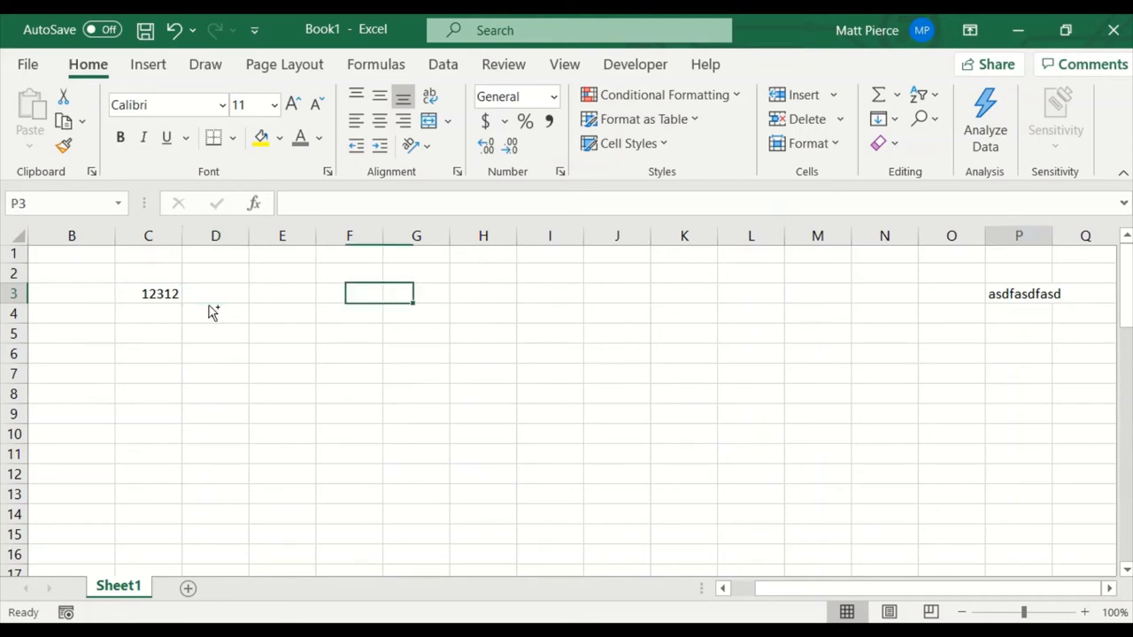
key("Delete")
key("ctrl+Left")
Enter werwerwe in cell D3, beside the number in C3
key("Right")
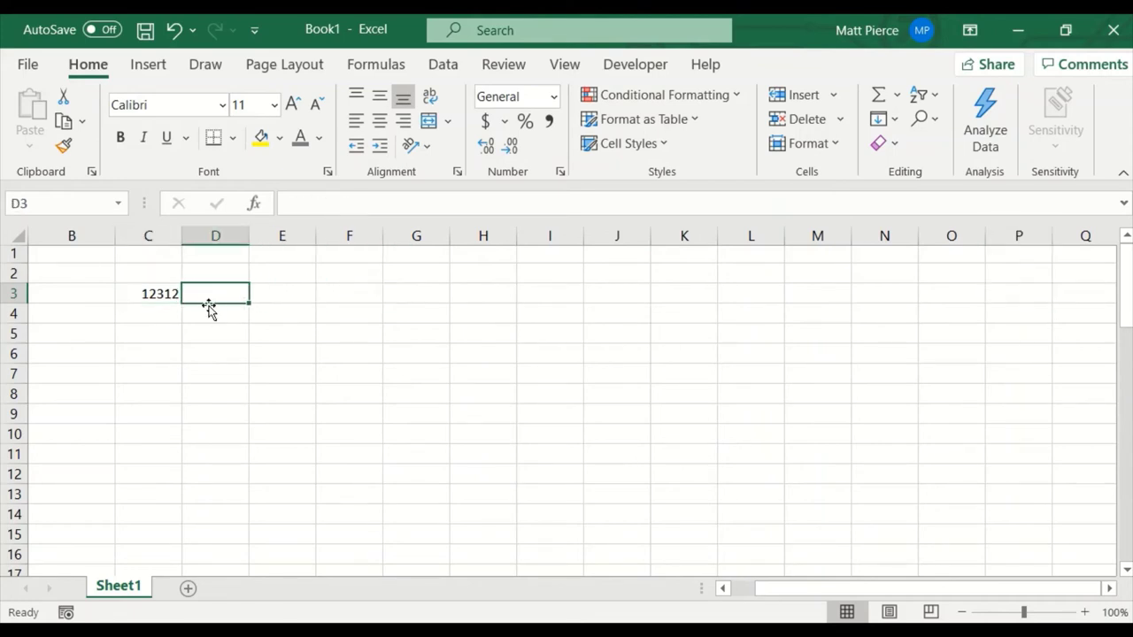
type("werwerwe")
key("Return")
Move the selection cell by cell along row 3 to H3 and back, ending on cell F3
key("Right")
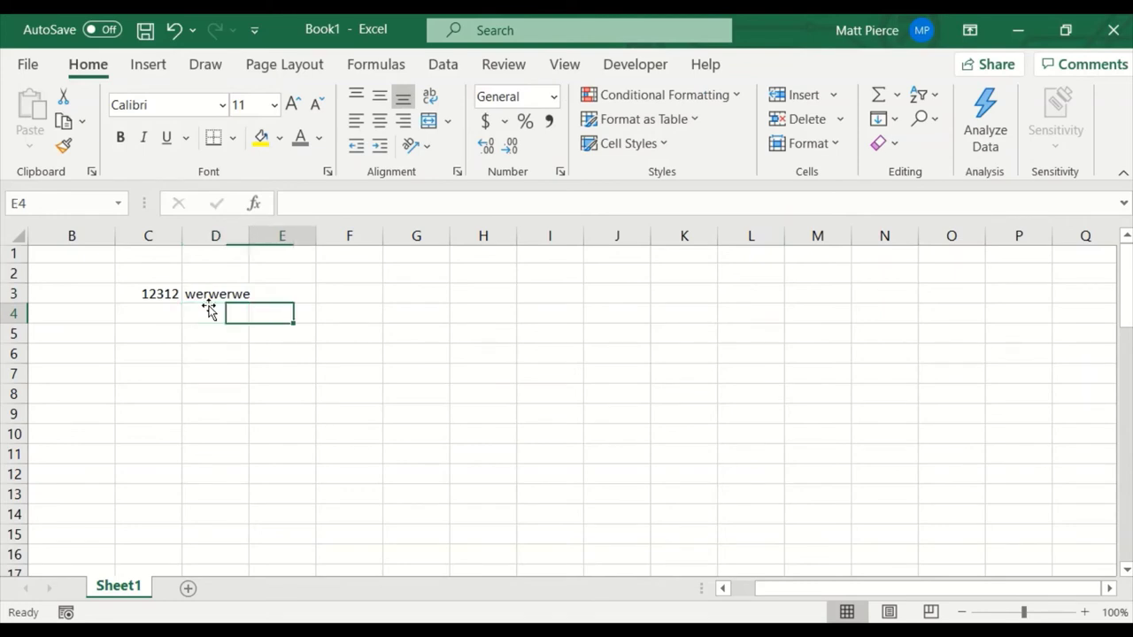
key("Right")
key("Up")
key("Right")
key("Right")
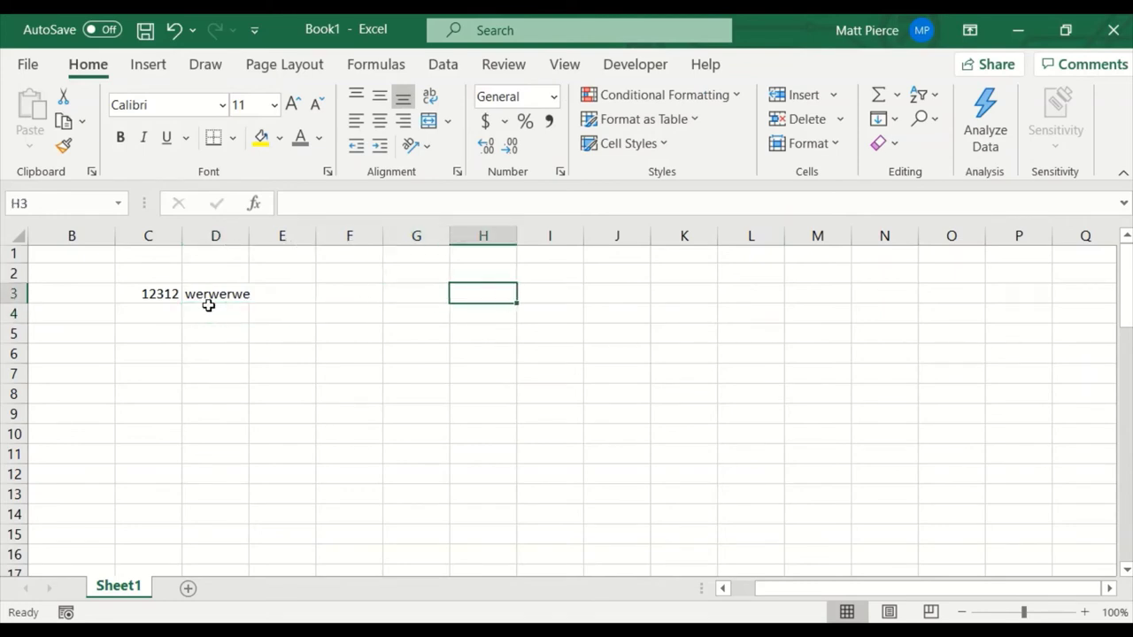
key("Left")
key("Left")
key("Left")
key("Left")
key("Right")
key("Right")
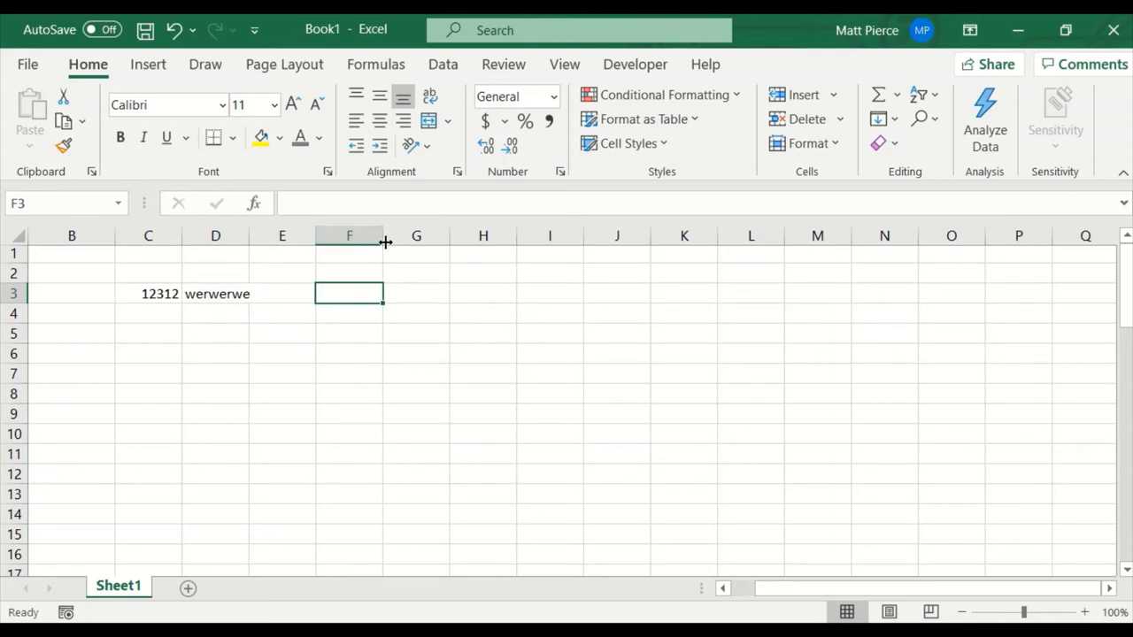
Widen column F to more than three times its width and enter "Line 1: asdfasdfasd asd" in cell F3
left_click_drag(383, 237, 554, 242)
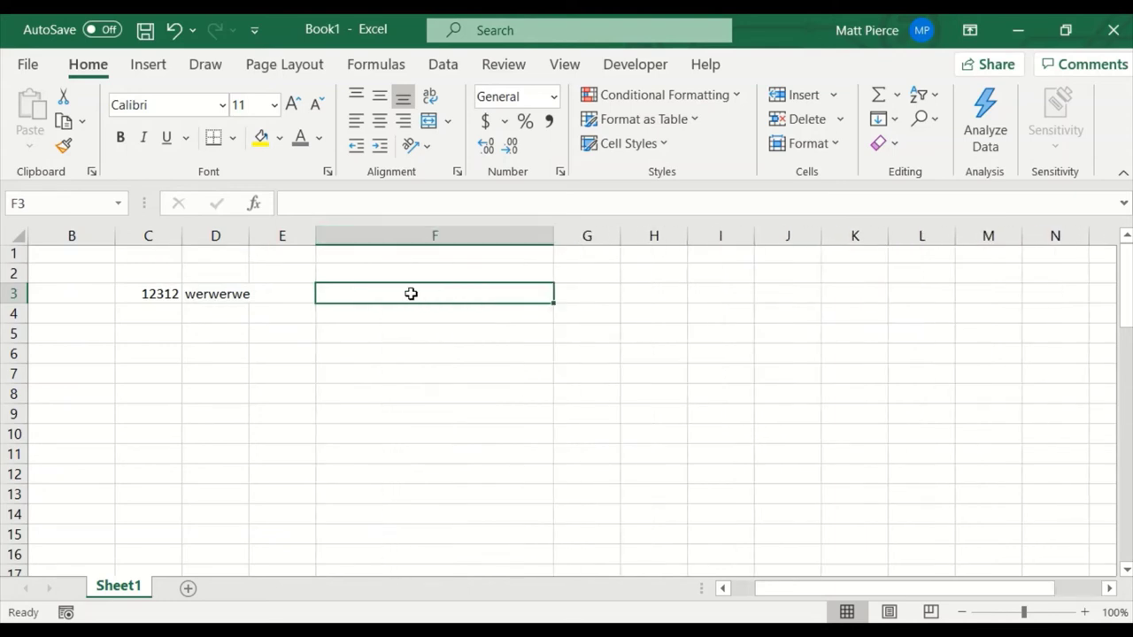
double_click(410, 294)
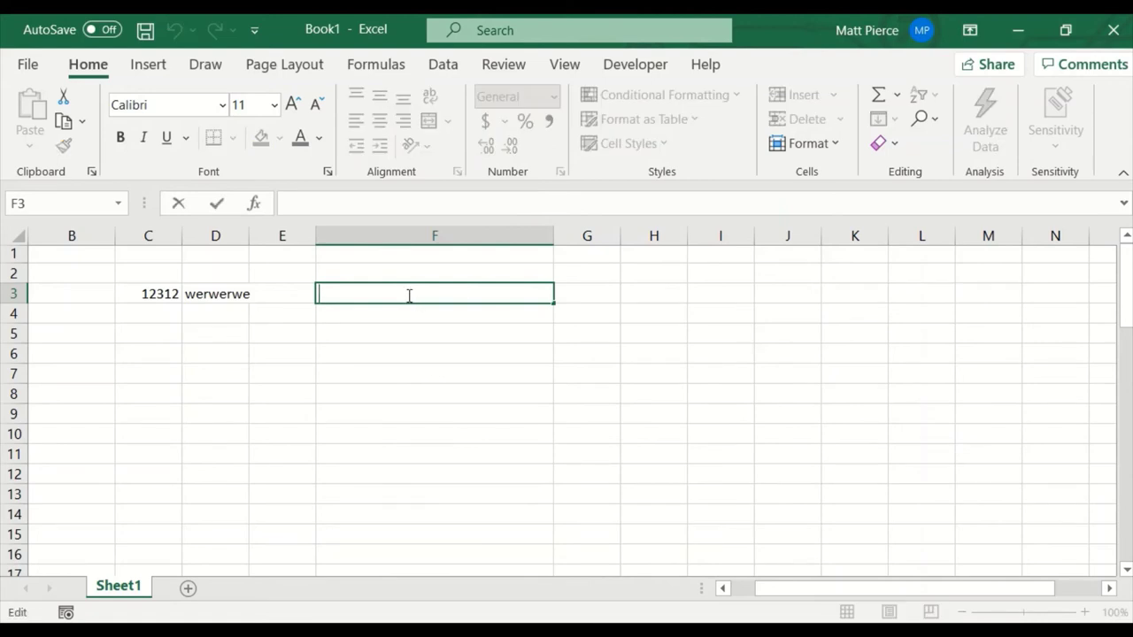
type("Line 1: asdfasdfasd asd")
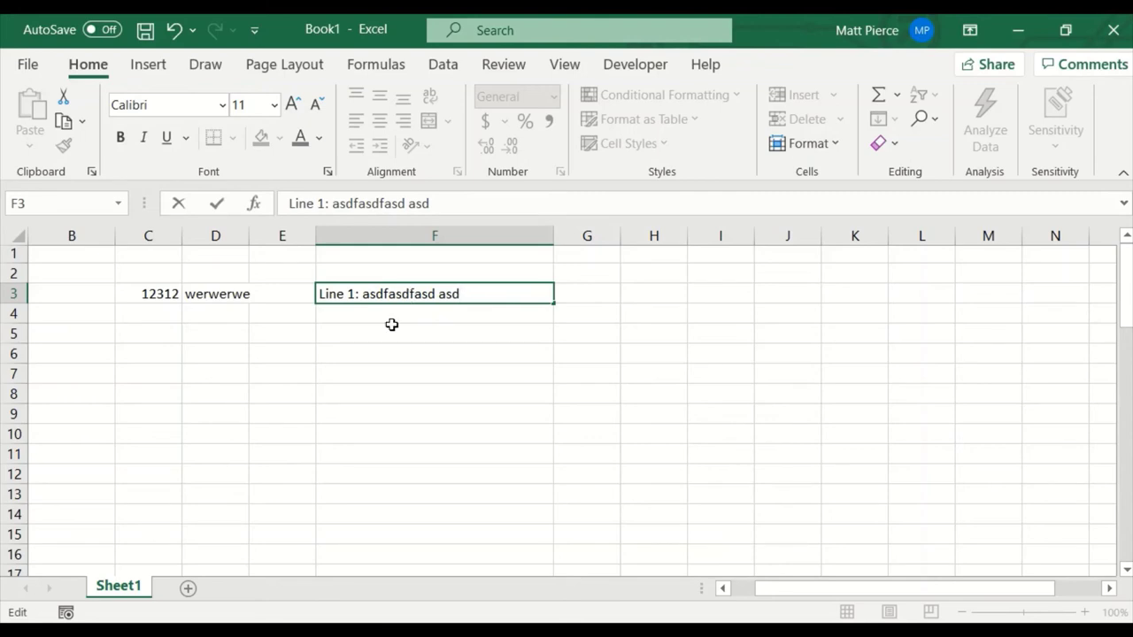
key("Return")
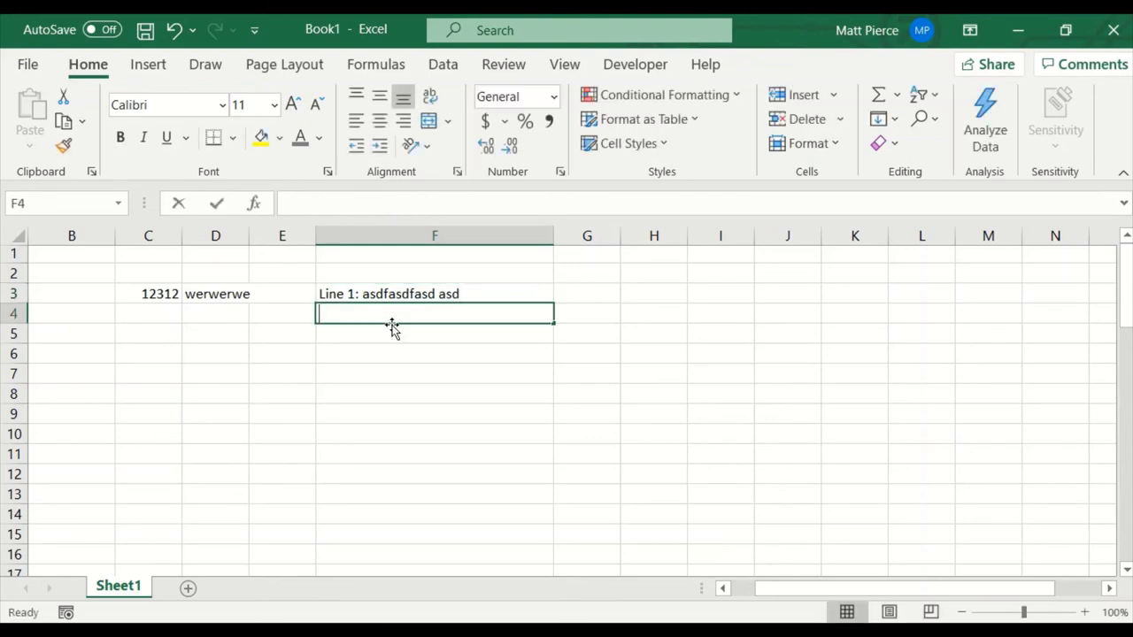
Enter "Line 2: asdfasdafds" in cell F4 and reselect that cell
type("Line 2:")
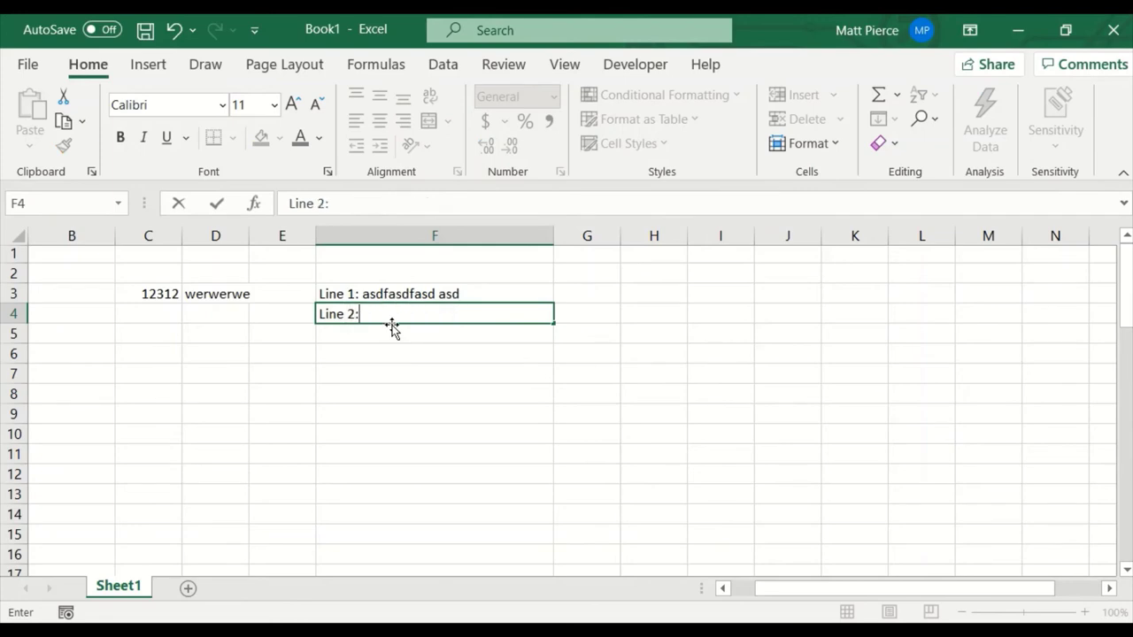
type(" asdfasdafds")
key("Return")
key("Up")
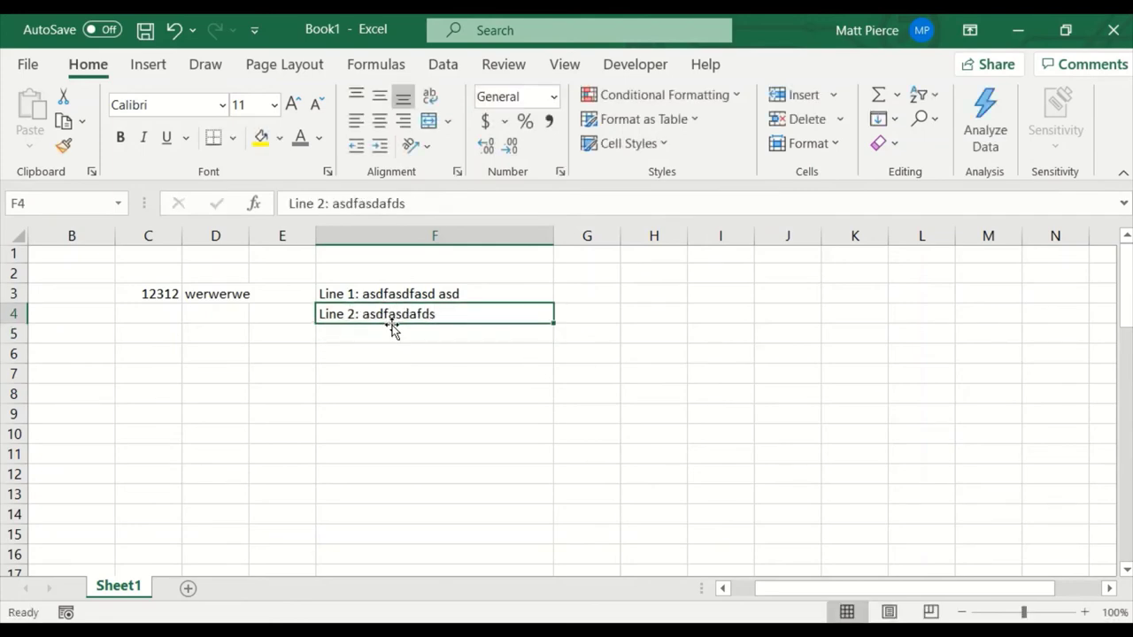
Cut the whole text out of cell F4, leaving the cell empty
key("F2")
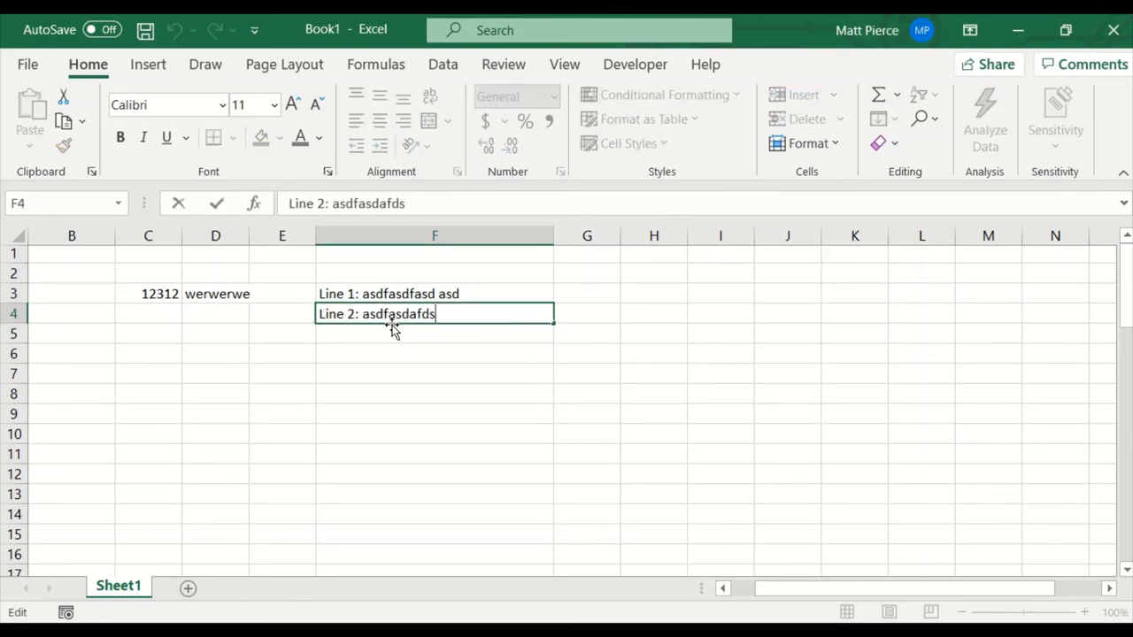
key("shift+Home")
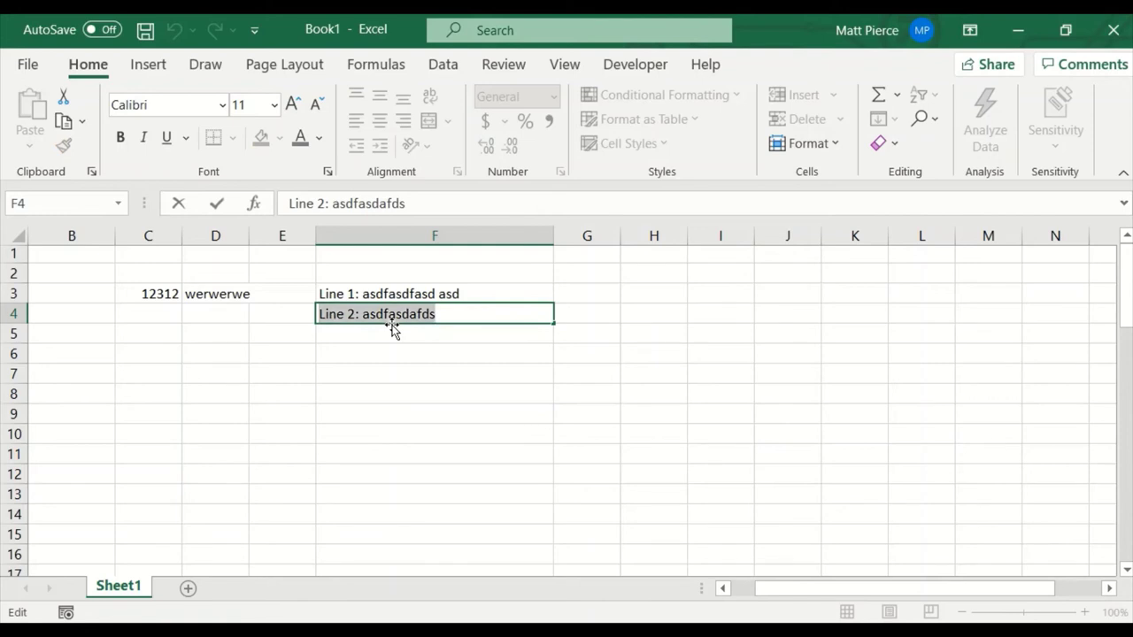
key("ctrl+x")
key("Return")
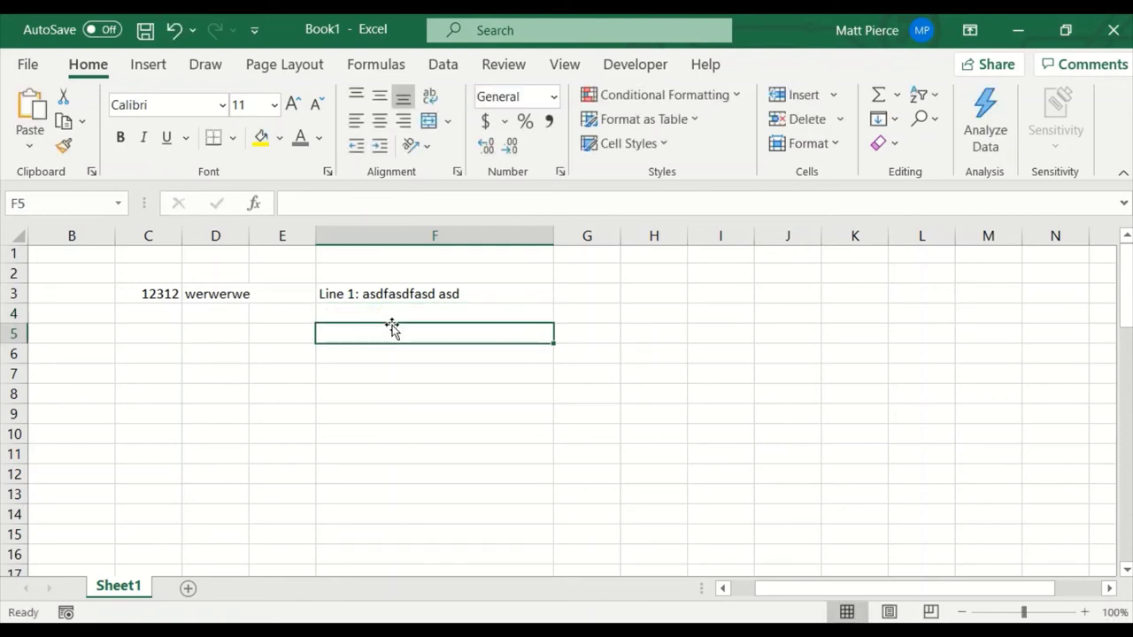
Add "Line 2: asdfasdafds" as a second line inside cell F3, below the Line 1 text
key("Up")
key("Up")
key("F2")
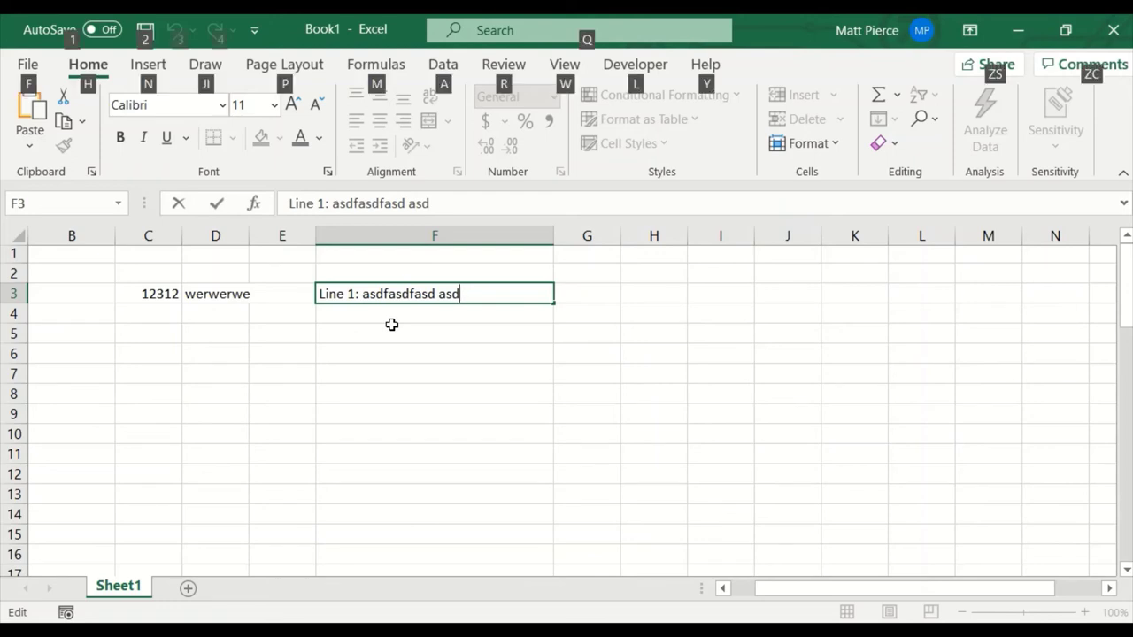
key("alt+Return")
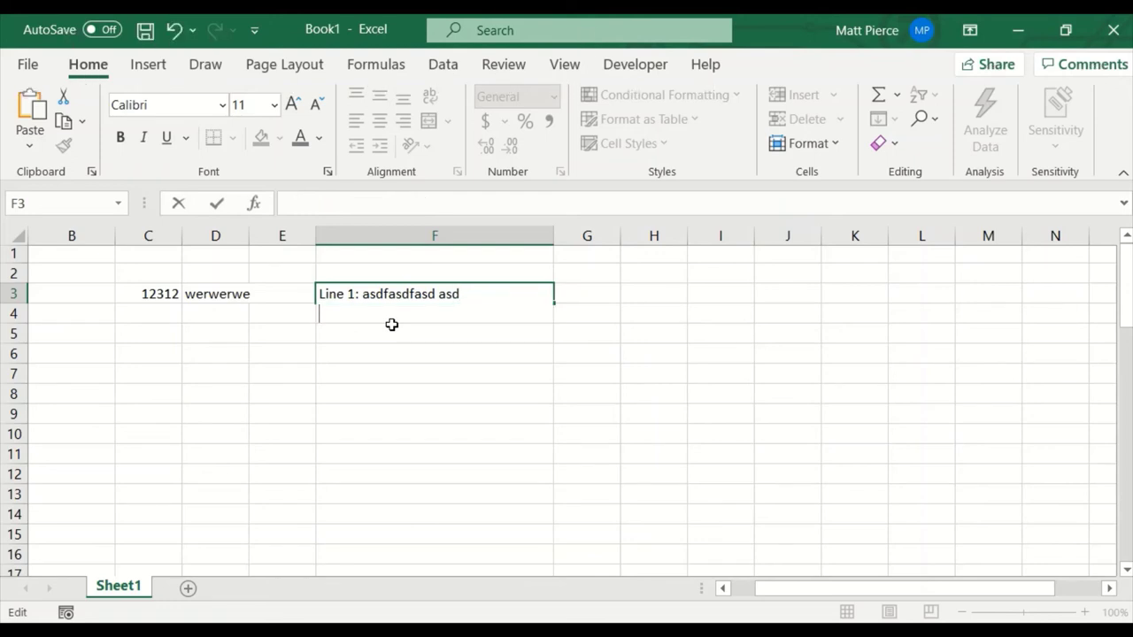
type("Line 2: asdfasdafds")
key("Return")
key("Up")
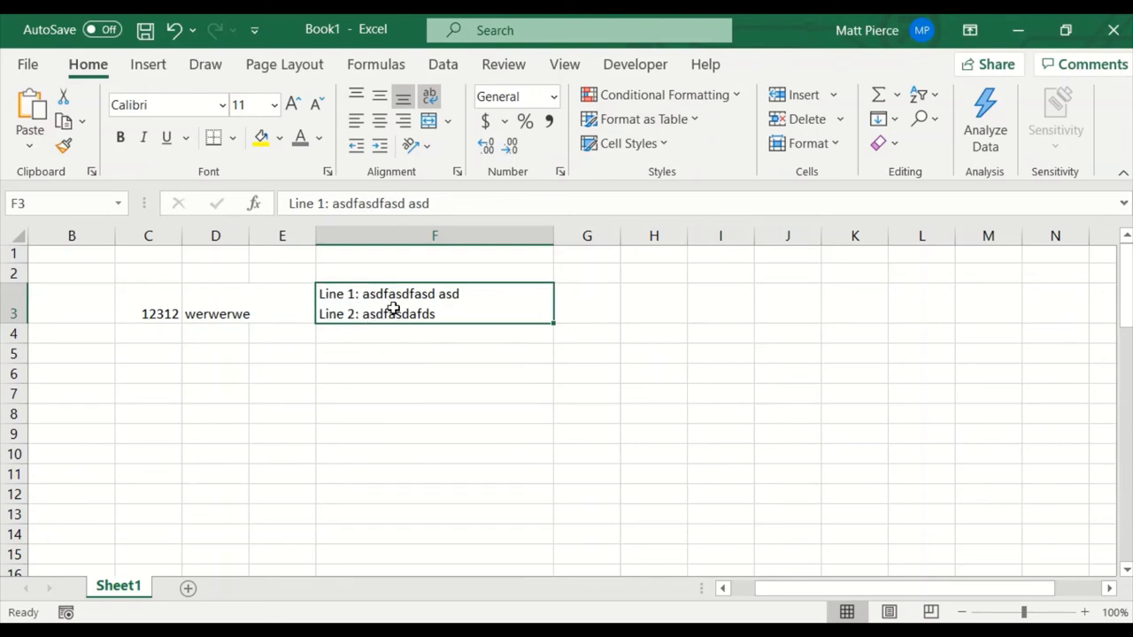
Append seven blank lines below the Line 2 text inside cell F3
double_click(458, 322)
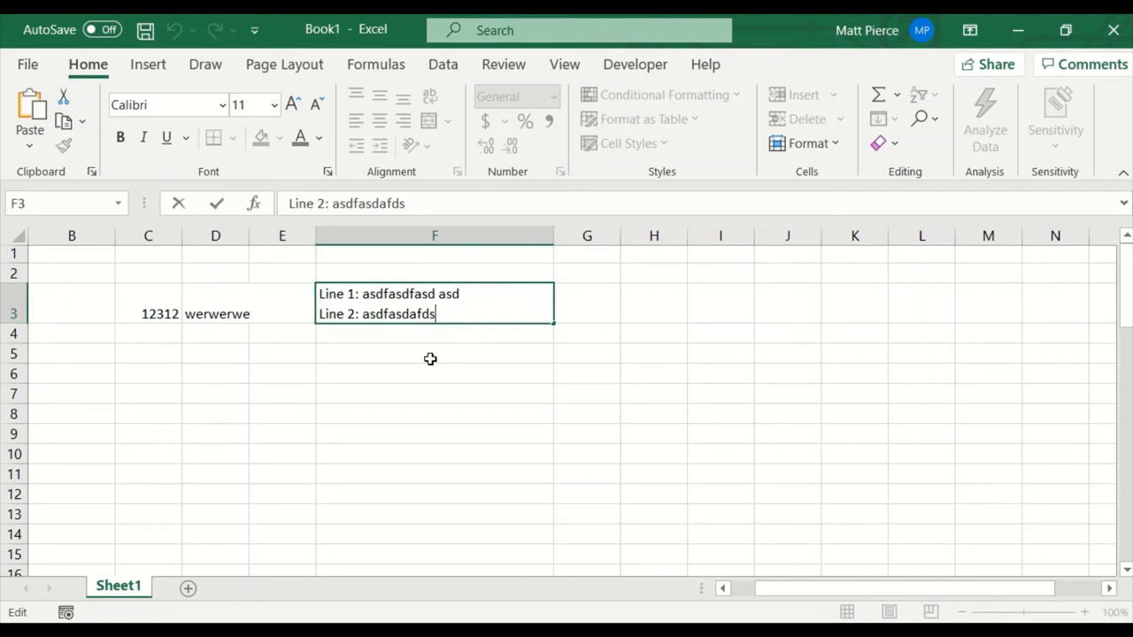
key("alt+Return")
key("alt+Return")
key("alt+Return")
key("alt+Return")
key("alt+Return")
key("alt+Return")
key("alt+Return")
key("Return")
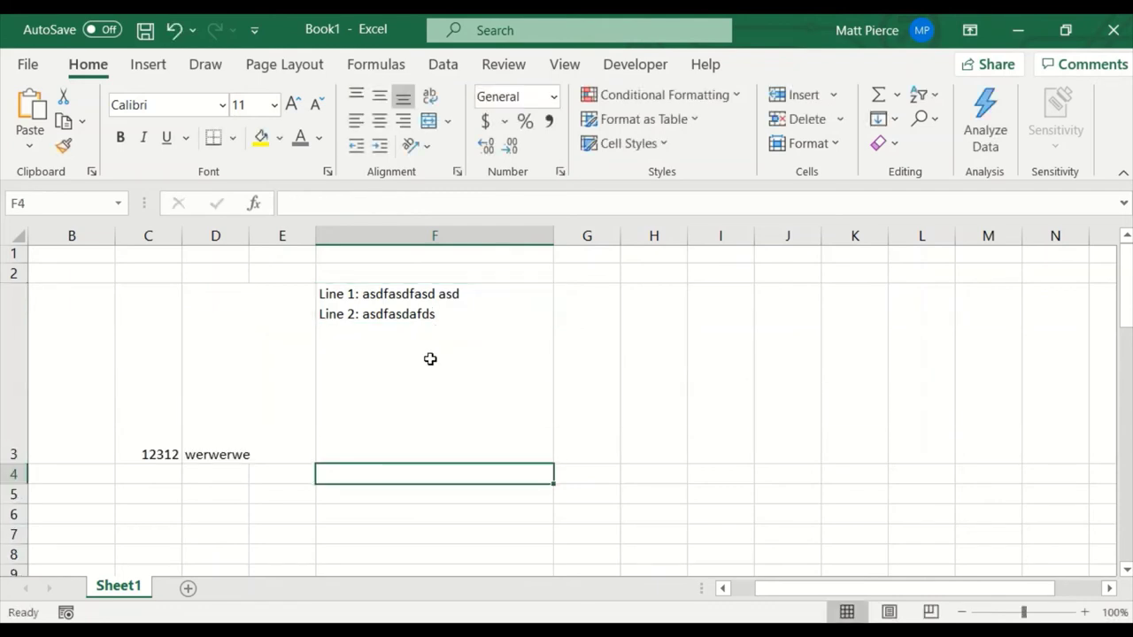
Edit cell F3 and remove its trailing blank lines, leaving one directly below Line 2
left_click(430, 359)
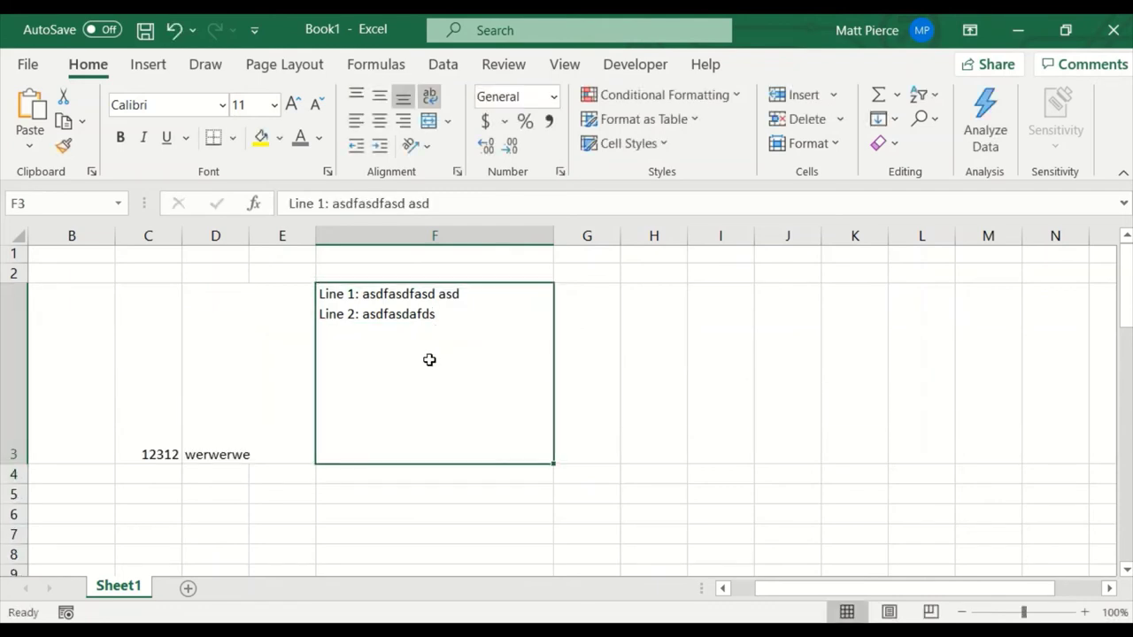
key("F2")
key("BackSpace")
key("BackSpace")
key("BackSpace")
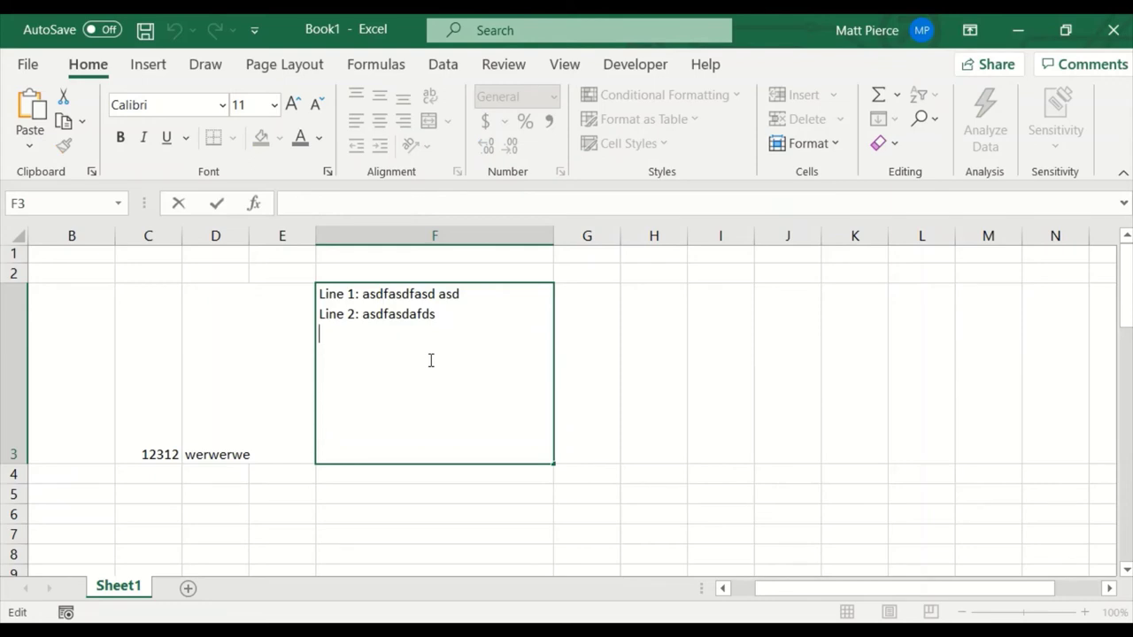
Add the lines adsfsdf, dasfsdf, asdf, dfasdfasd, asdfasdf, asdfasd and asdfsf below Line 2 in cell F3
type("adsfsdf")
key("alt+Return")
type("dasfsdf")
key("alt+Return")
type("asdf")
key("alt+Return")
type("dfasdfasd")
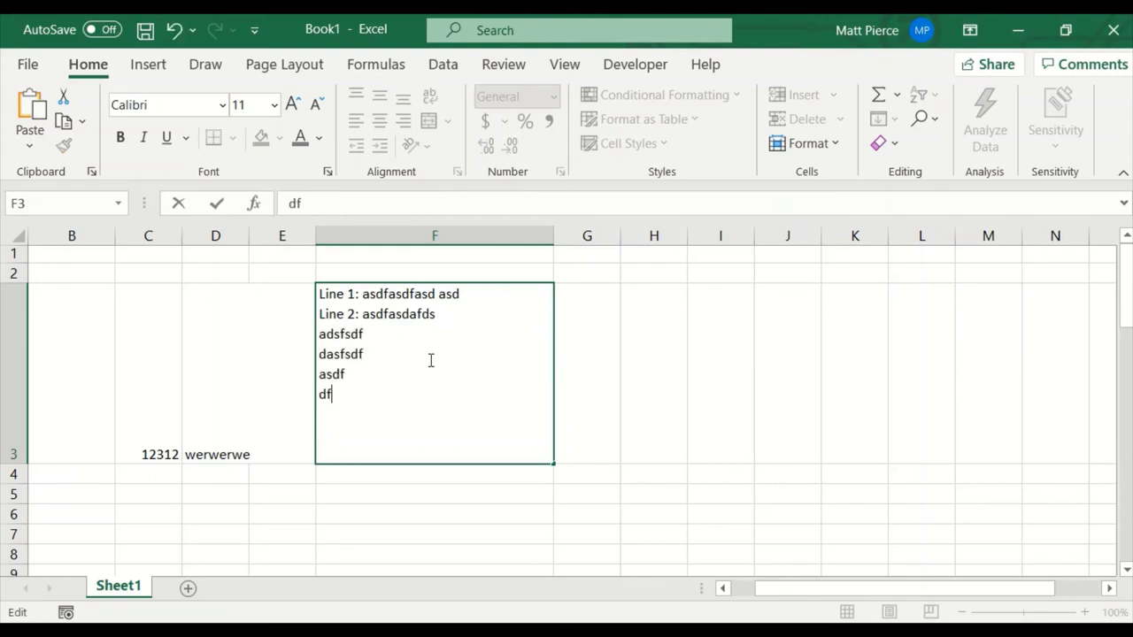
key("alt+Return")
type("asdfasdf")
key("alt+Return")
key("alt+Return")
type("asdfsf")
key("Up")
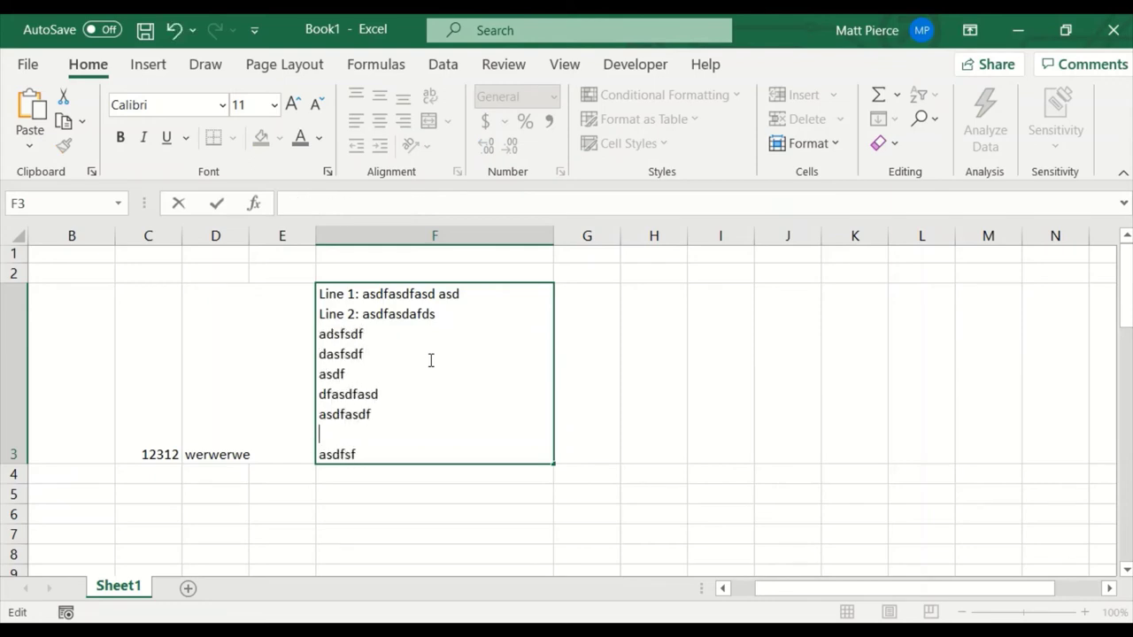
type("asdfasd")
key("Return")
left_click(431, 360)
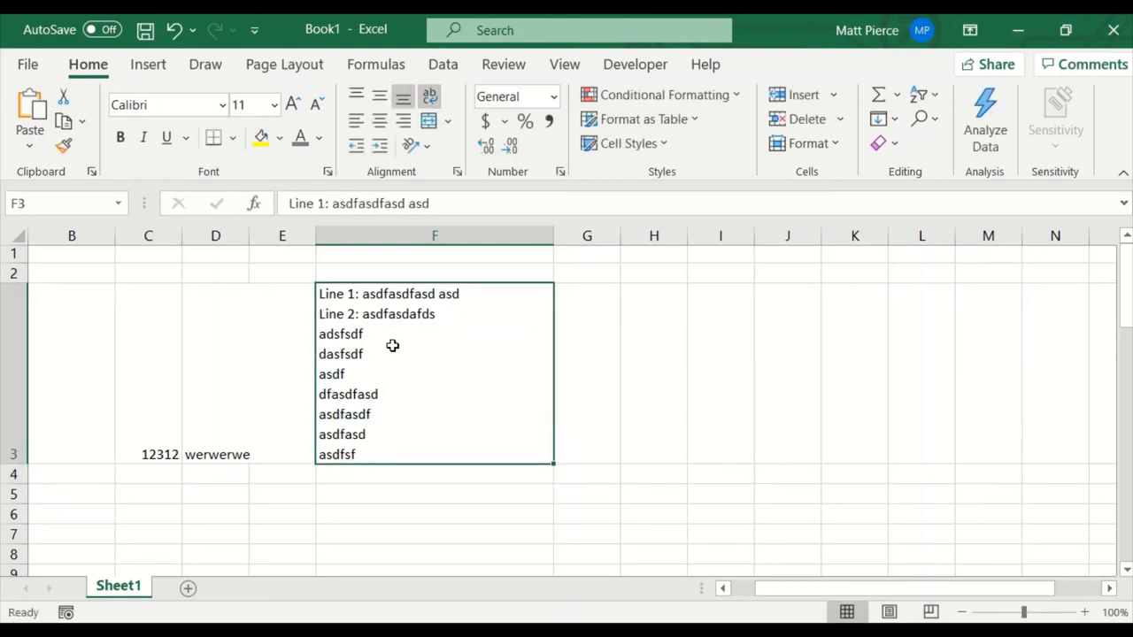
Enter BUG12334 in cell A3 and move to cell B3
left_click(179, 362)
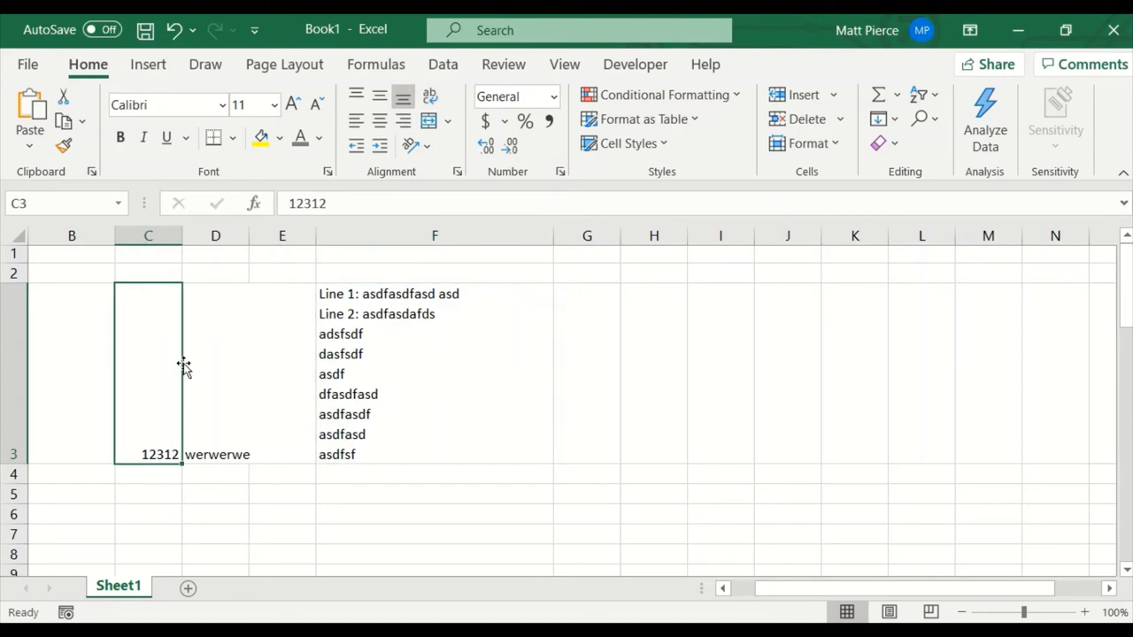
key("Left")
key("Left")
scroll(184, 363, "left", 1)
type("BUG")
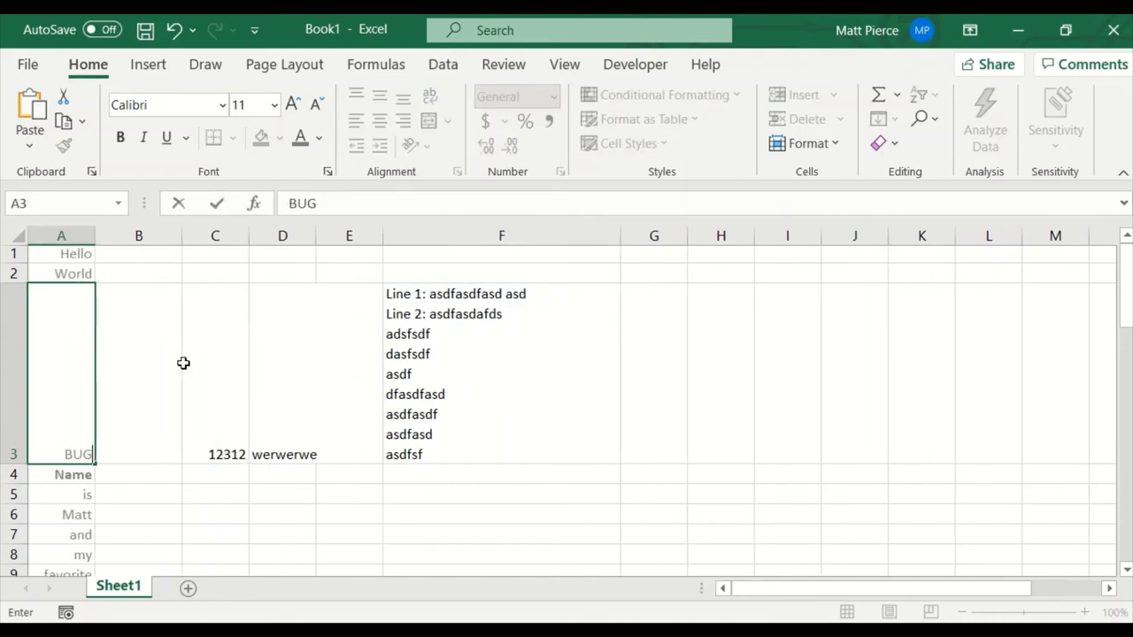
type("12334")
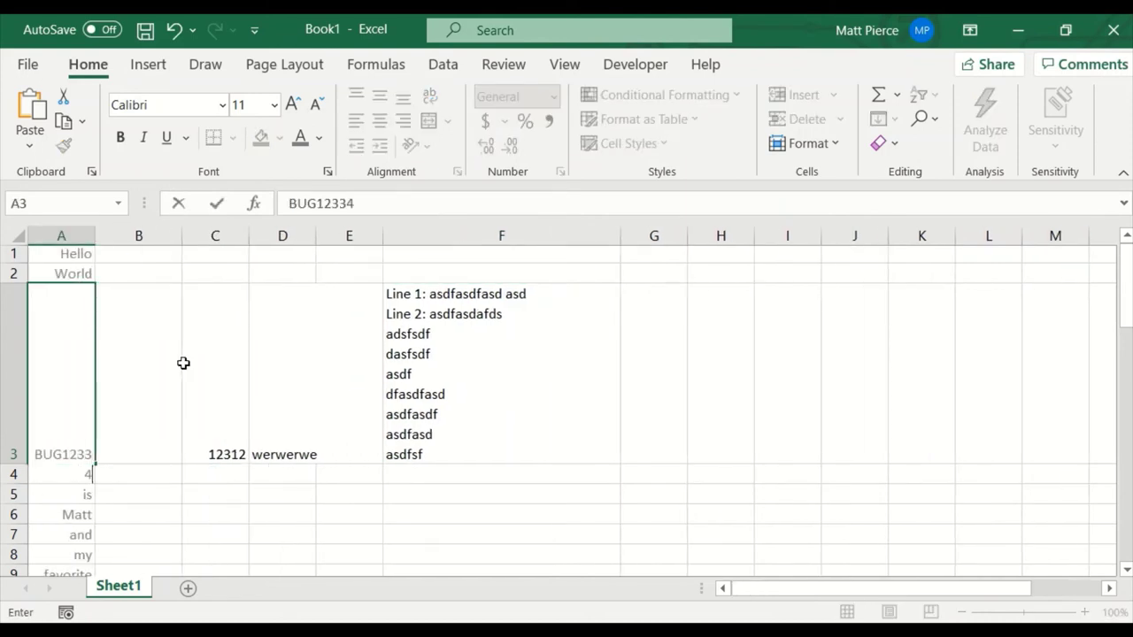
key("Up")
key("Down")
key("Right")
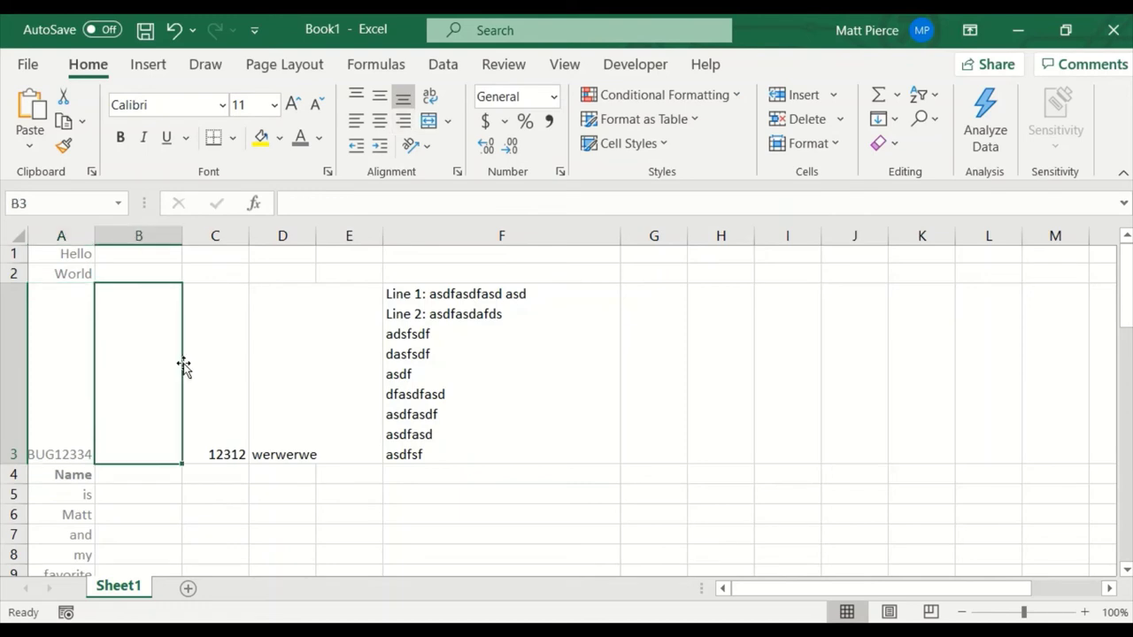
Fill cells B3 through E3 with asfasd, asdfa, asdfas and asdf, overwriting the existing entries
type("asfasd")
key("Tab")
type("asdfa")
key("Tab")
type("asdfas")
key("Tab")
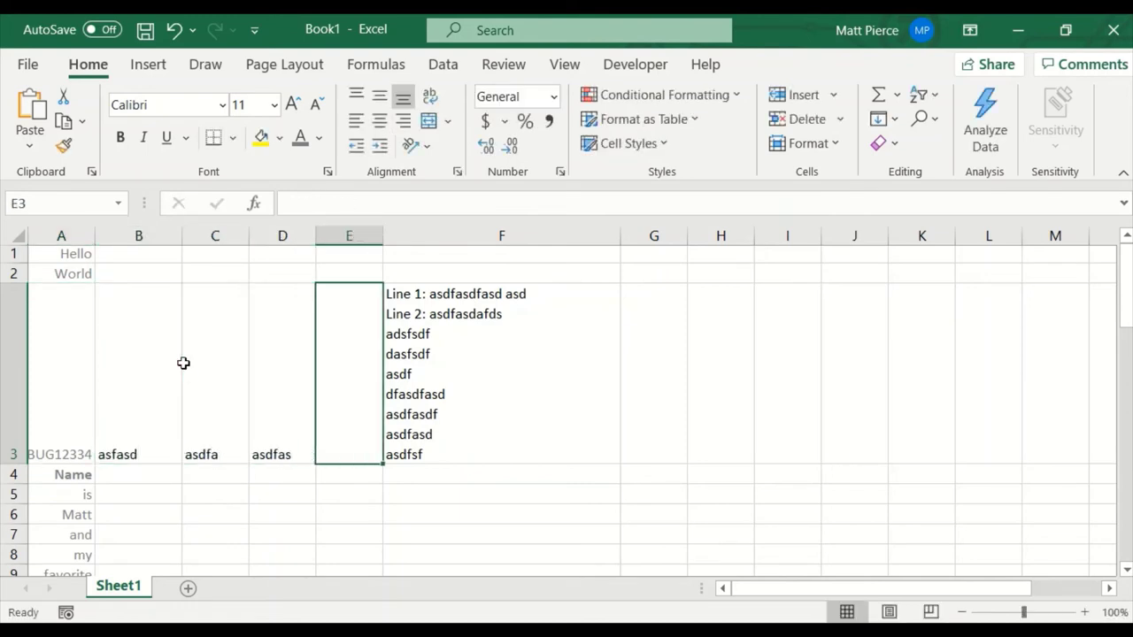
type("asdf")
key("Tab")
Move the active cell along row 3 as far as AP3 and return to cell A1
key("Tab")
key("Tab")
key("Tab")
key("Tab")
key("Tab")
key("Tab")
key("Tab")
key("Tab")
key("Tab")
key("Tab")
key("Tab")
key("Tab")
key("Tab")
key("Tab")
key("Tab")
key("Tab")
key("Tab")
key("Tab")
left_click(130, 368)
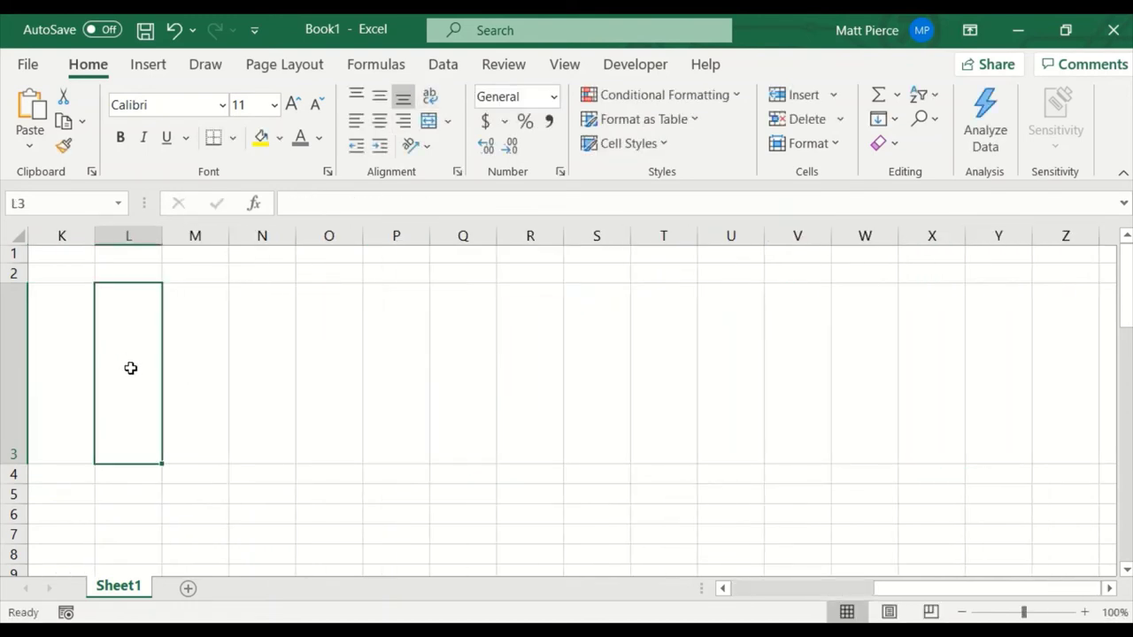
key("Right")
key("Right")
key("Right")
key("Right")
key("Right")
key("Right")
key("Right")
key("Right")
key("Right")
key("Right")
key("Right")
key("Right")
key("Right")
key("Right")
key("Right")
key("Right")
key("Right")
key("Right")
key("Right")
key("Right")
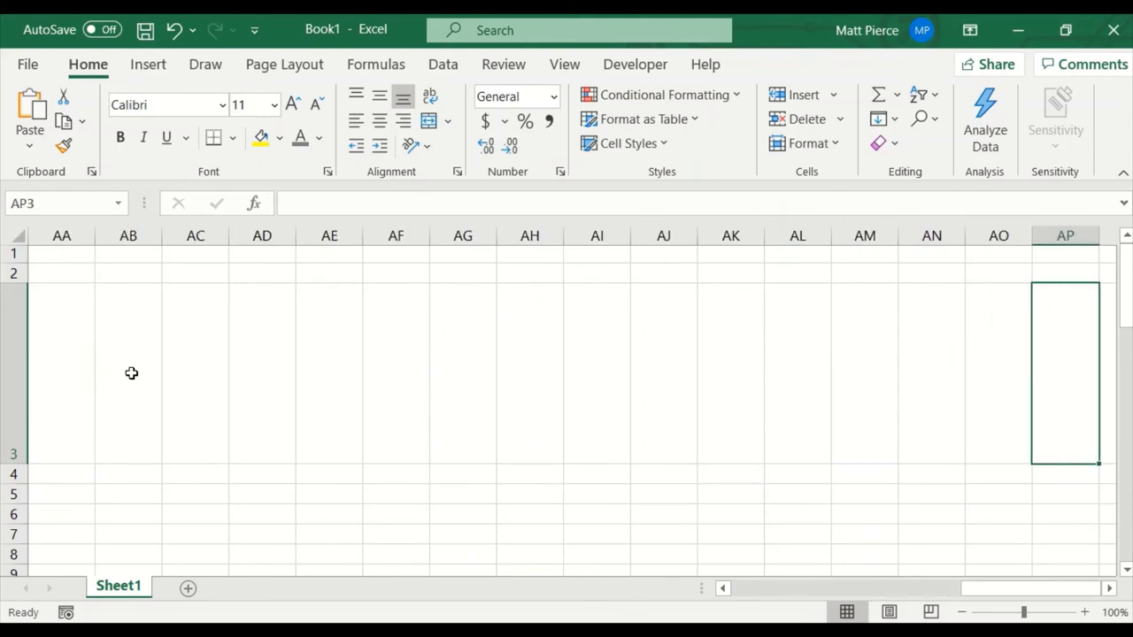
key("ctrl+Home")
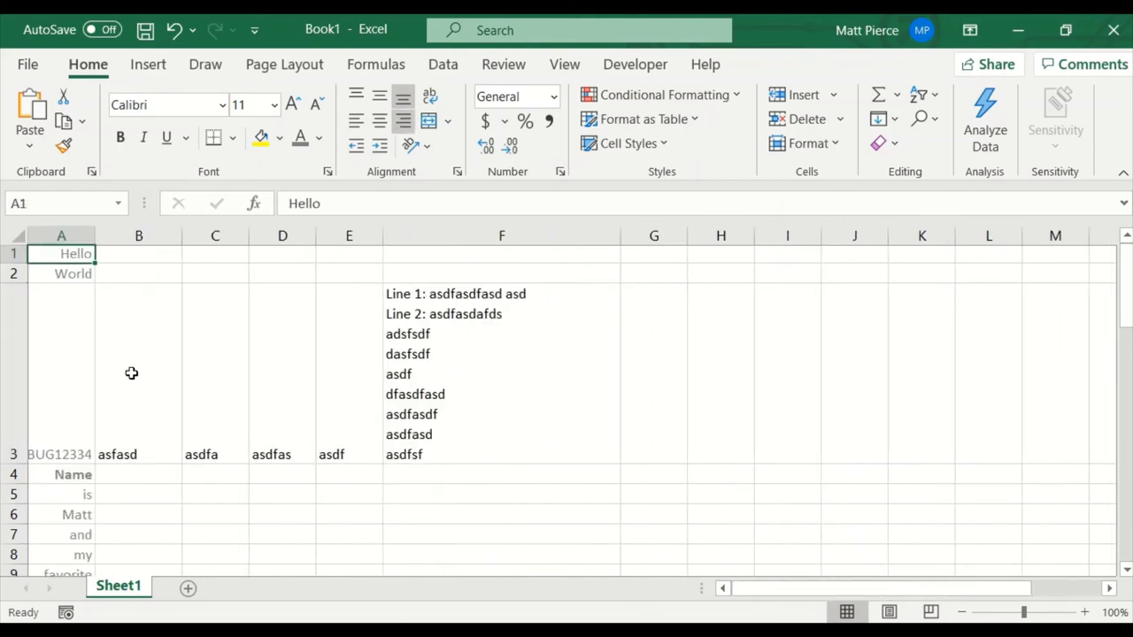
Select the whole data region around cell B3, examine how far down it extends, and return to cell A1
left_click(13, 237)
left_click(159, 349)
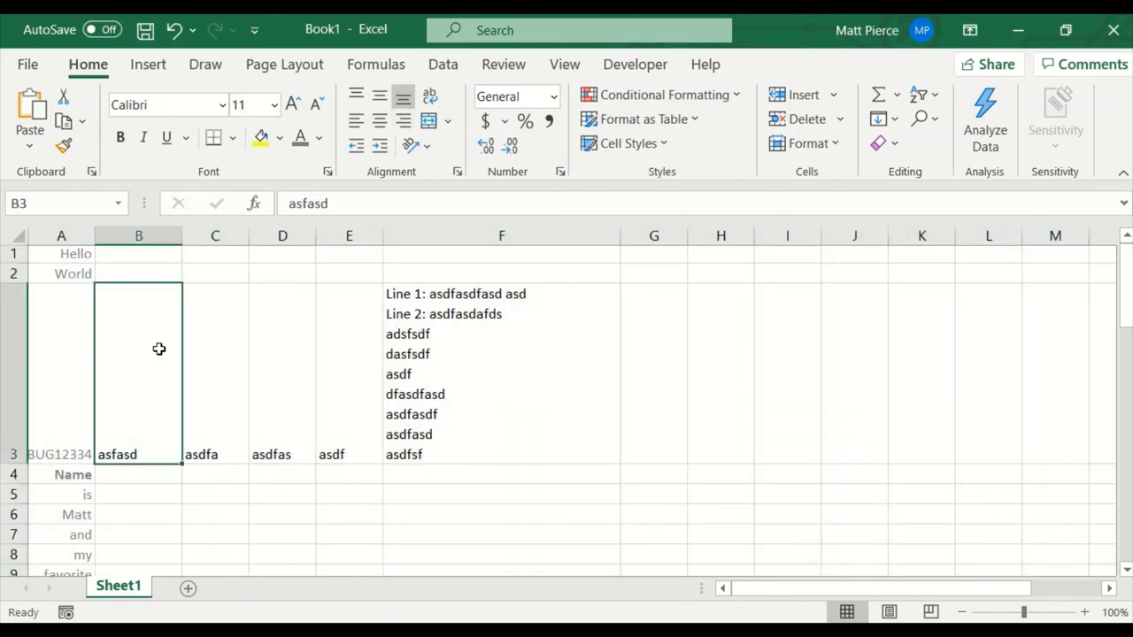
key("ctrl+a")
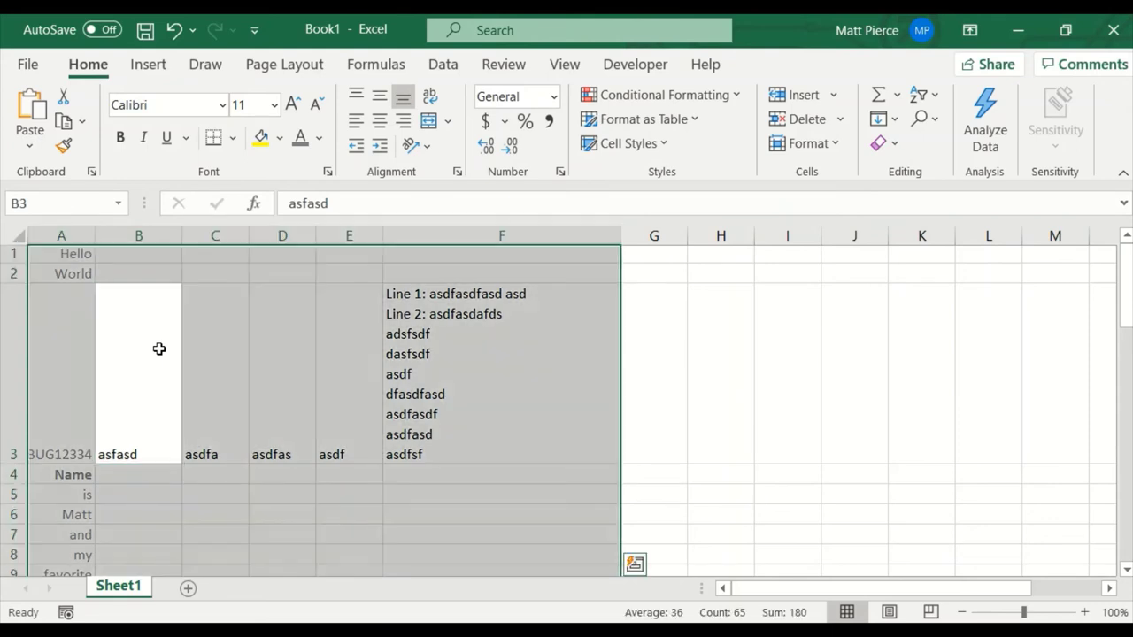
scroll(602, 399, "down", 2)
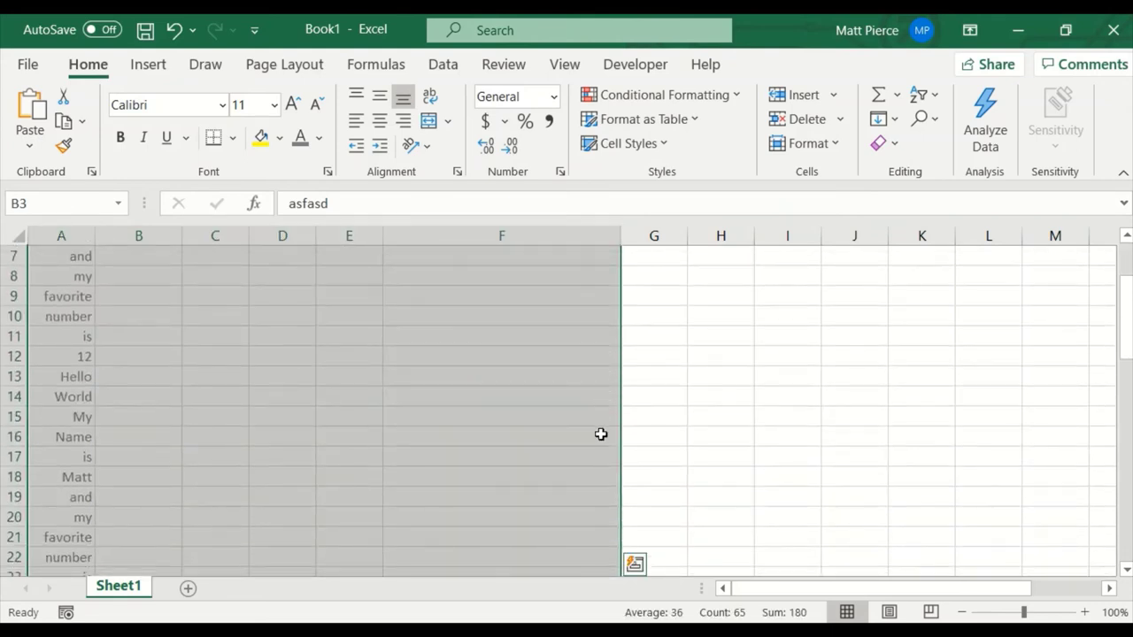
scroll(601, 435, "down", 2)
scroll(519, 487, "down", 5)
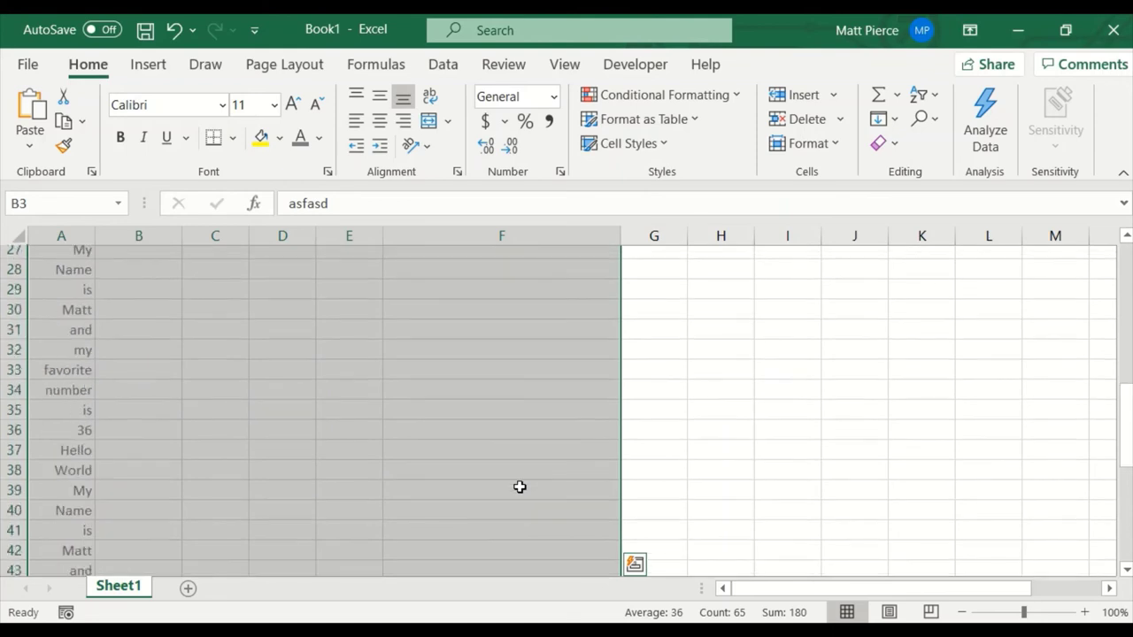
scroll(519, 487, "down", 2)
scroll(521, 486, "up", 7)
scroll(447, 417, "down", 3)
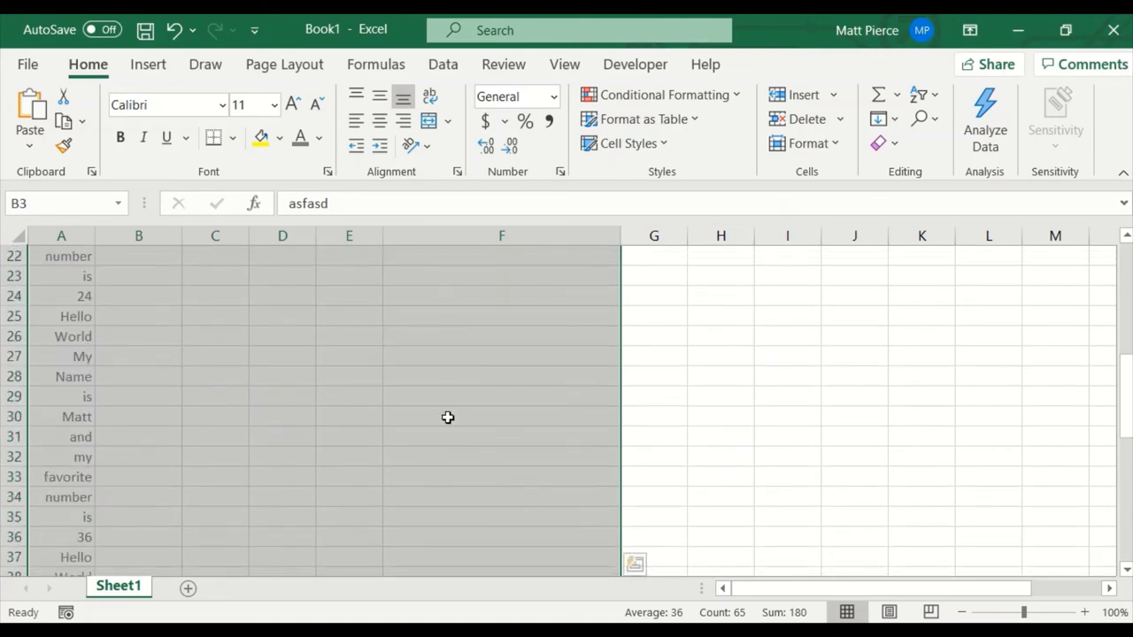
scroll(448, 417, "down", 12)
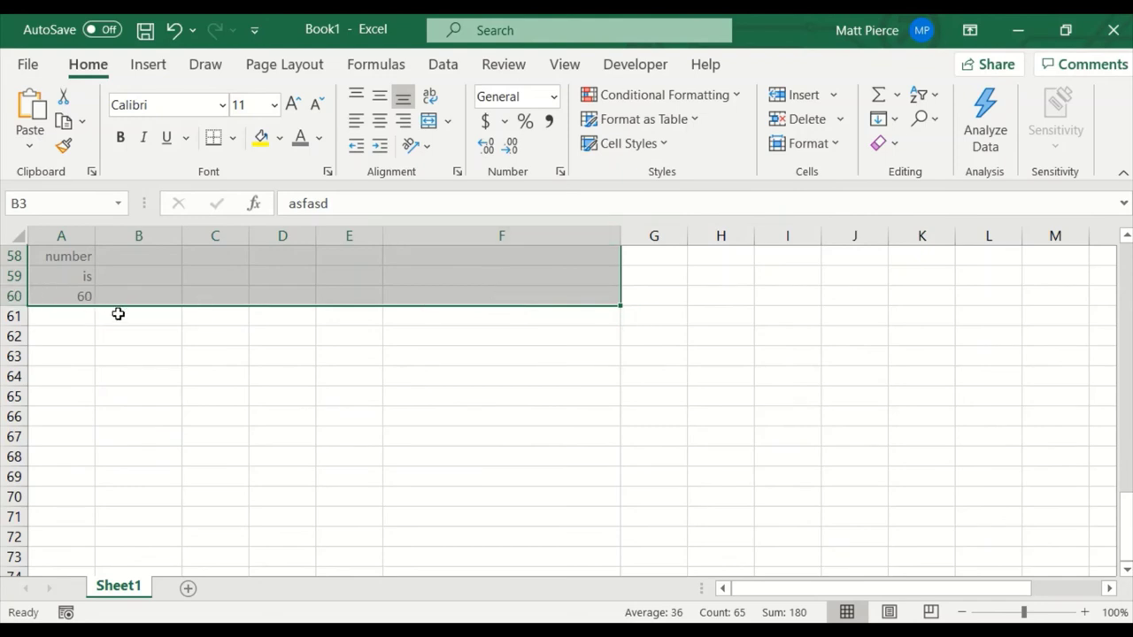
key("ctrl+Home")
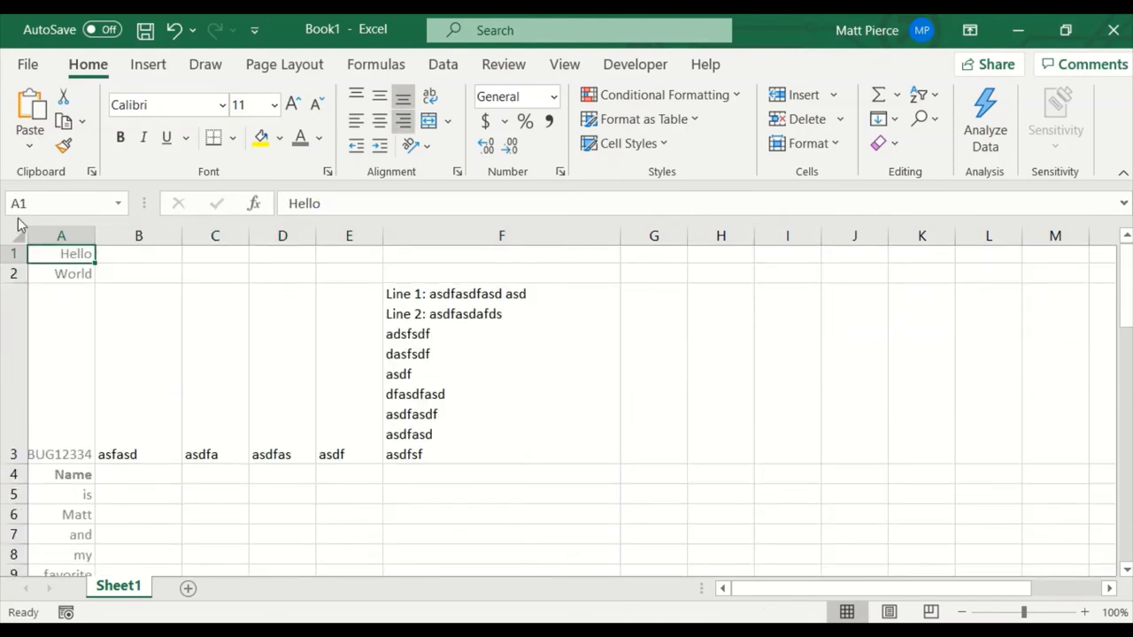
Align the contents of every cell on the sheet to the top
left_click(18, 237)
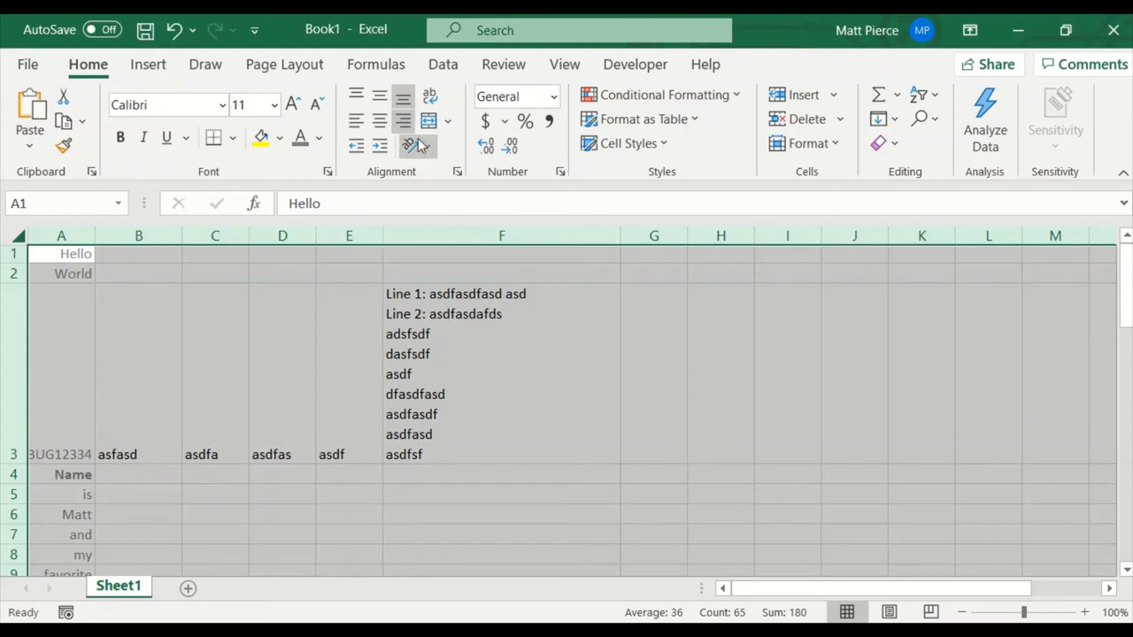
left_click(361, 102)
left_click(106, 358)
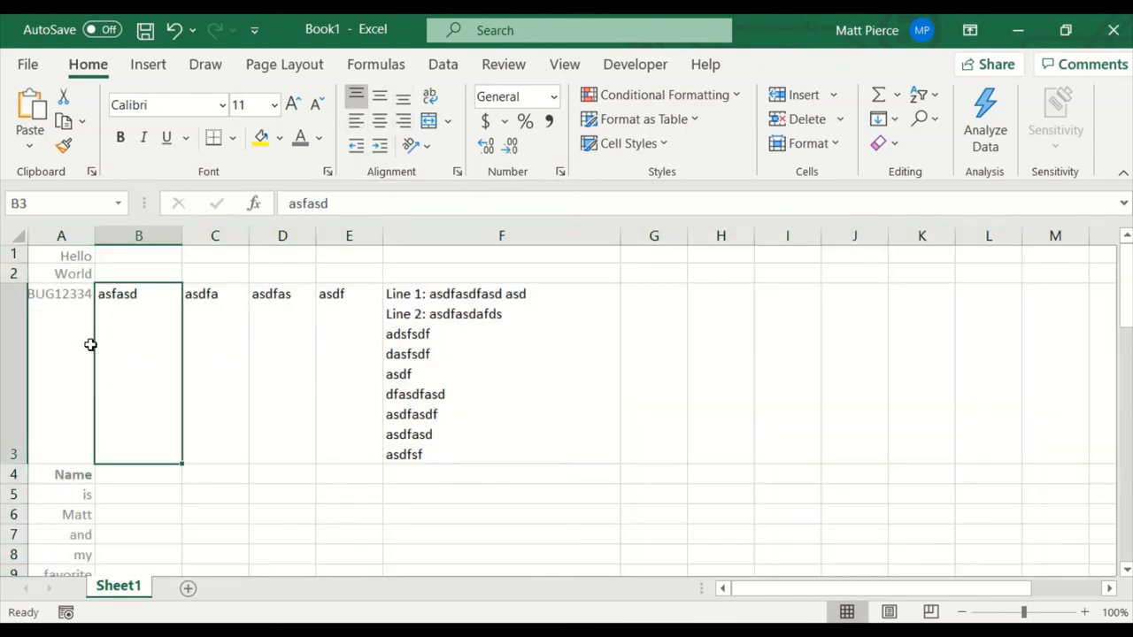
left_click(470, 335)
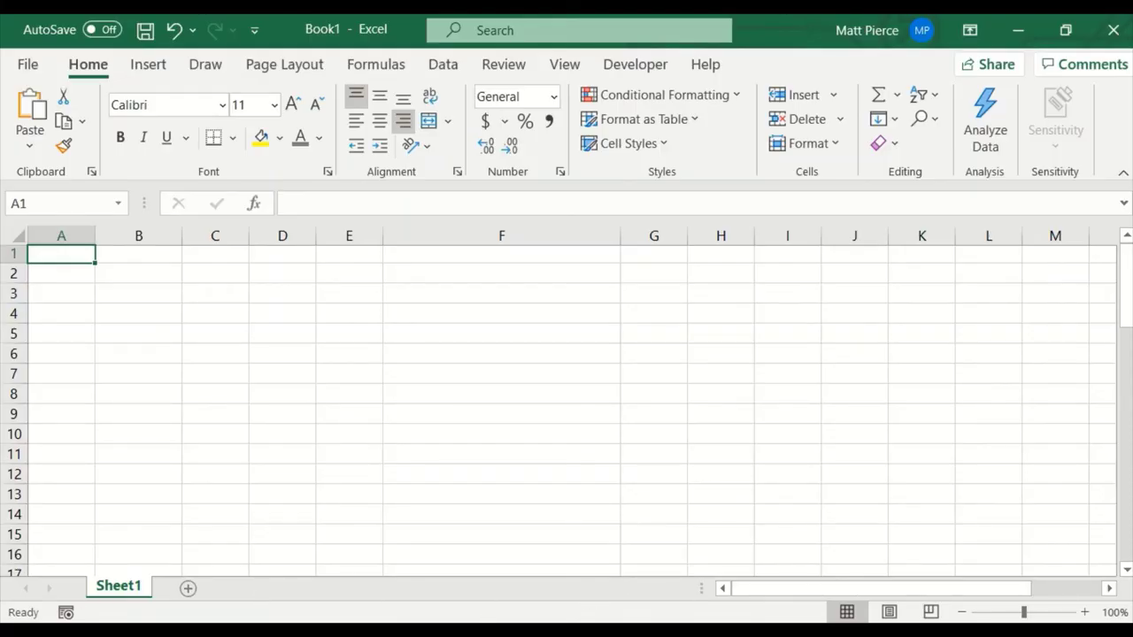
Add four new blank worksheets after Sheet1
left_click_drag(828, 587, 516, 586)
left_click(188, 590)
left_click(255, 589)
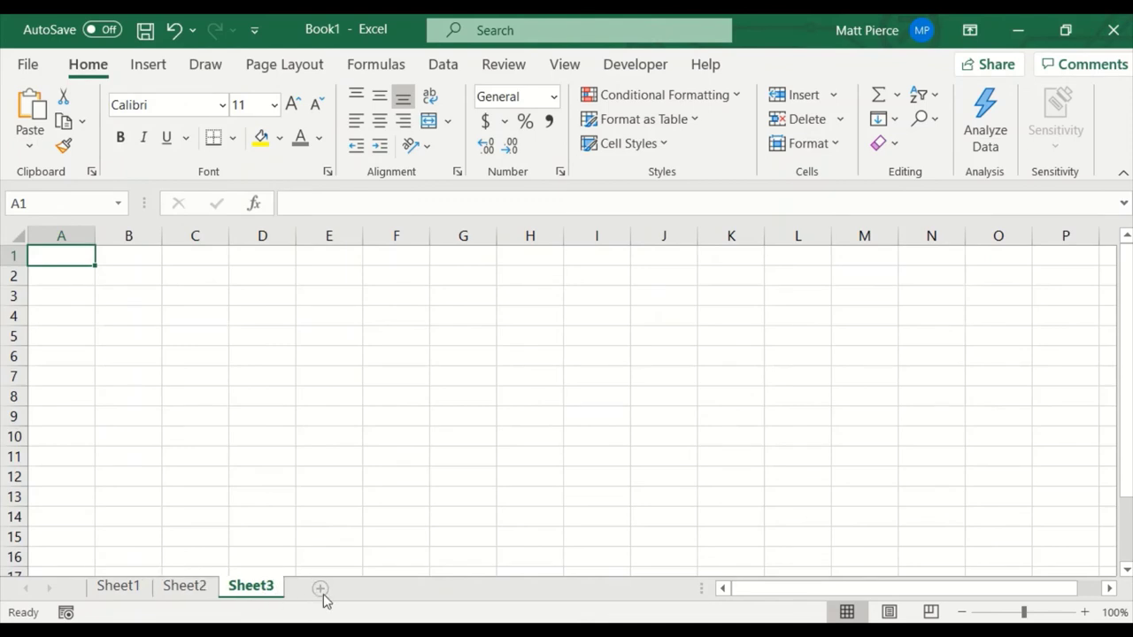
left_click(321, 589)
left_click(389, 591)
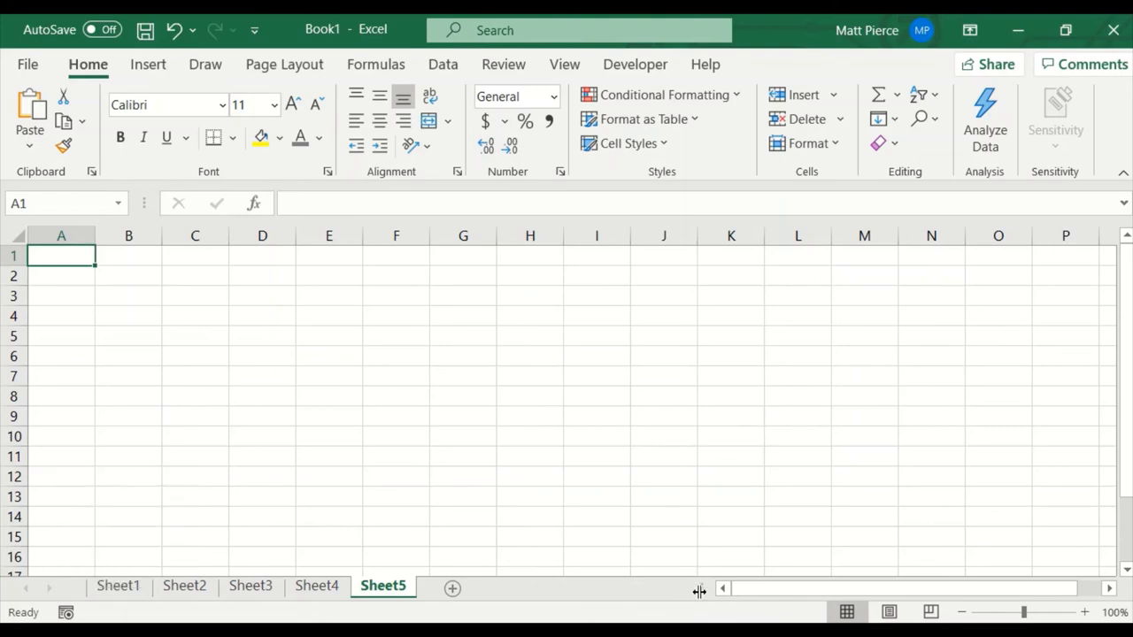
Narrow the sheet tab area to scroll through the worksheet tabs in both directions, and widen it back again
left_click_drag(699, 591, 387, 593)
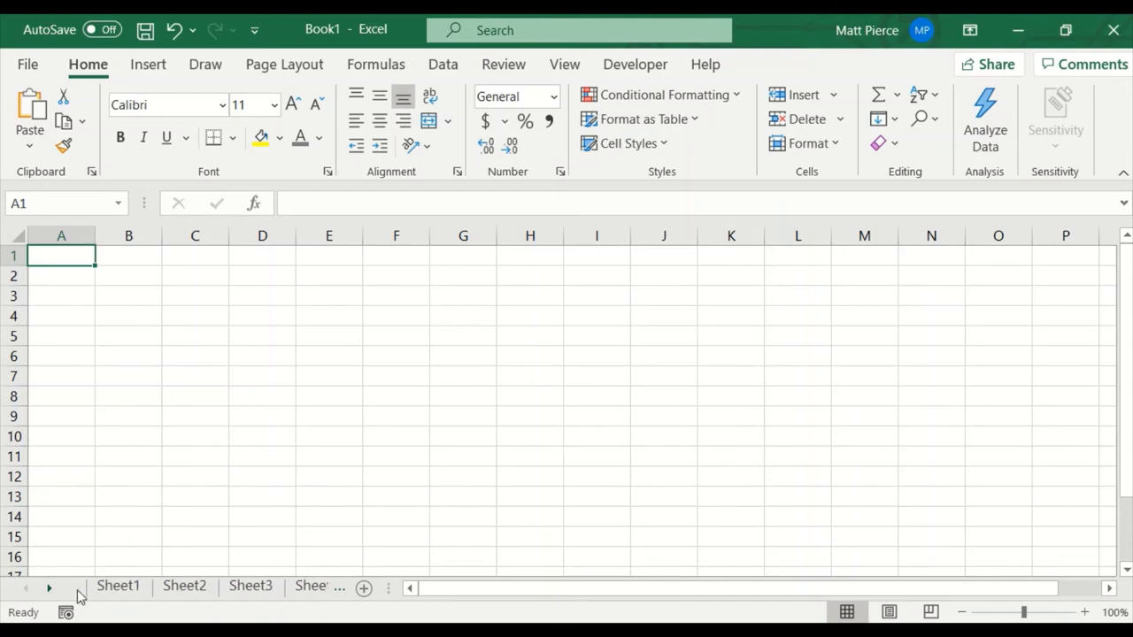
left_click(50, 589)
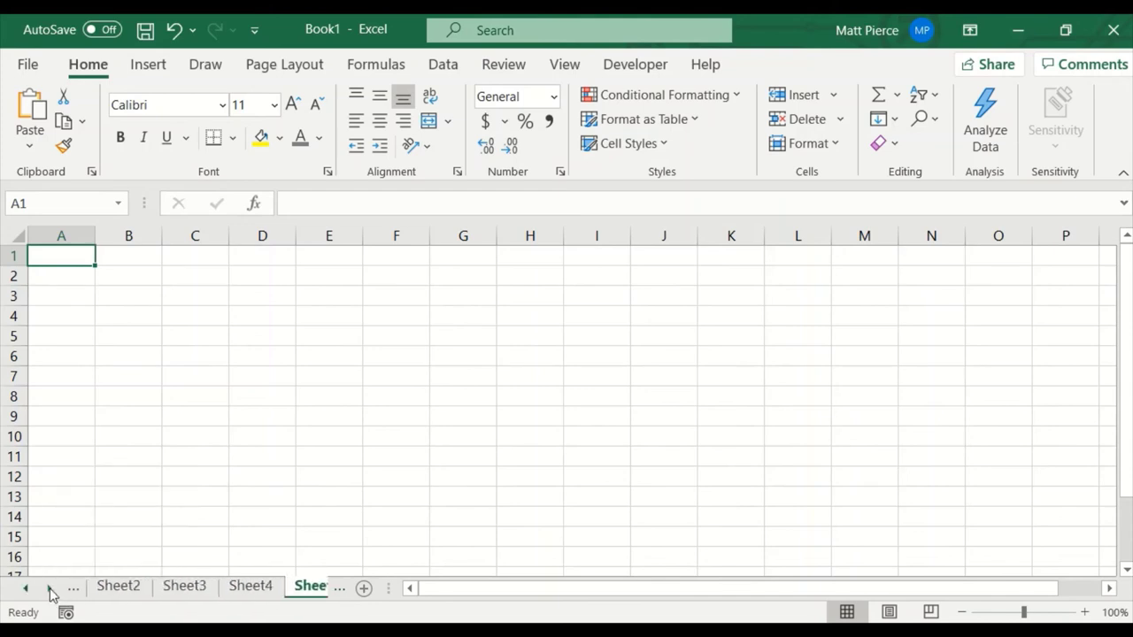
left_click(49, 589)
left_click(25, 589)
left_click(25, 589)
left_click_drag(387, 589, 705, 590)
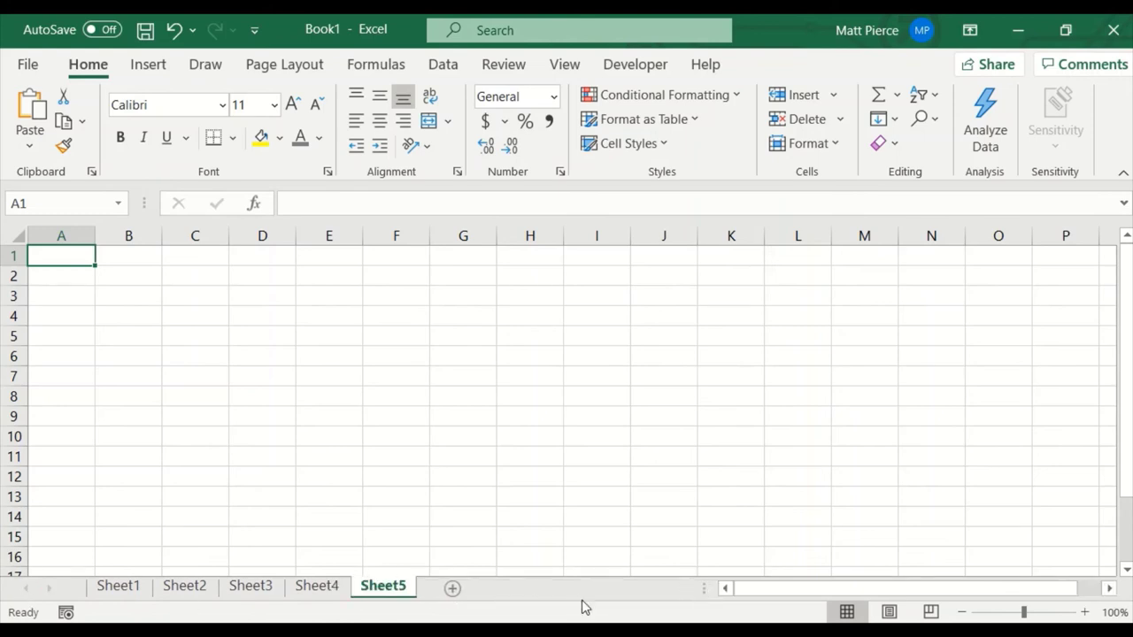
Give the Sheet5 tab a light blue theme color and switch to Sheet4
right_click(383, 592)
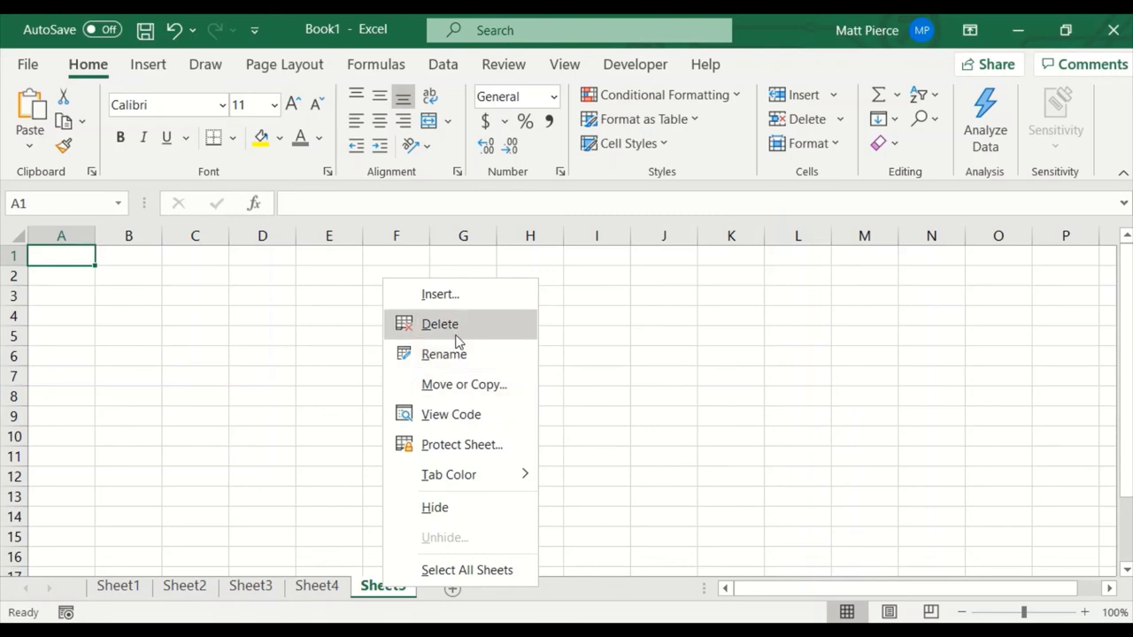
mouse_move(460, 478)
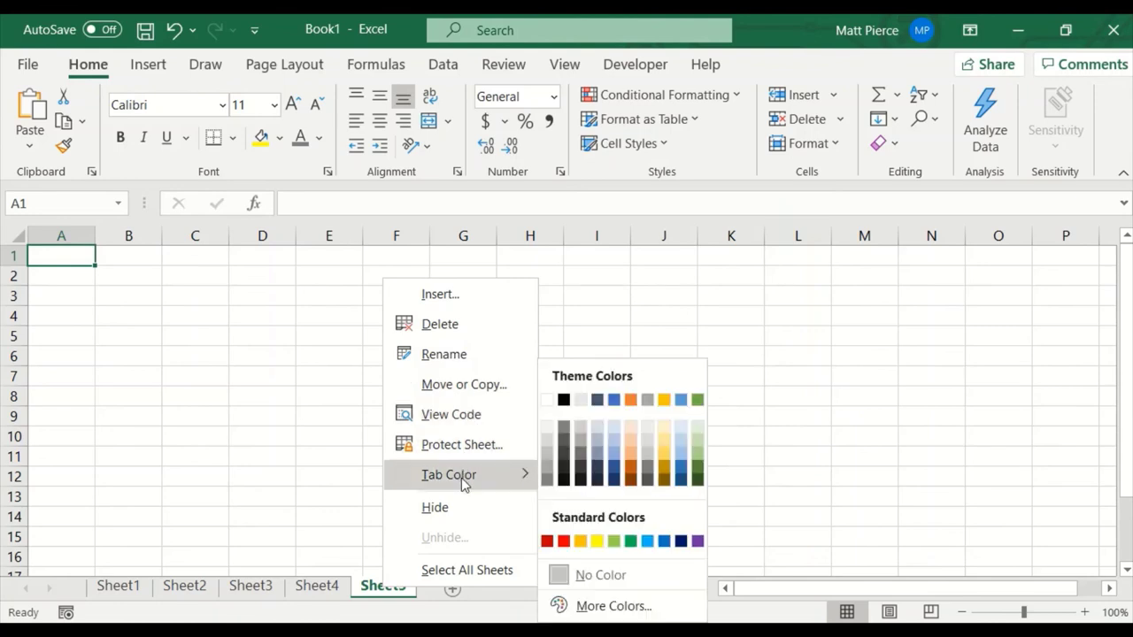
left_click(619, 425)
left_click(301, 593)
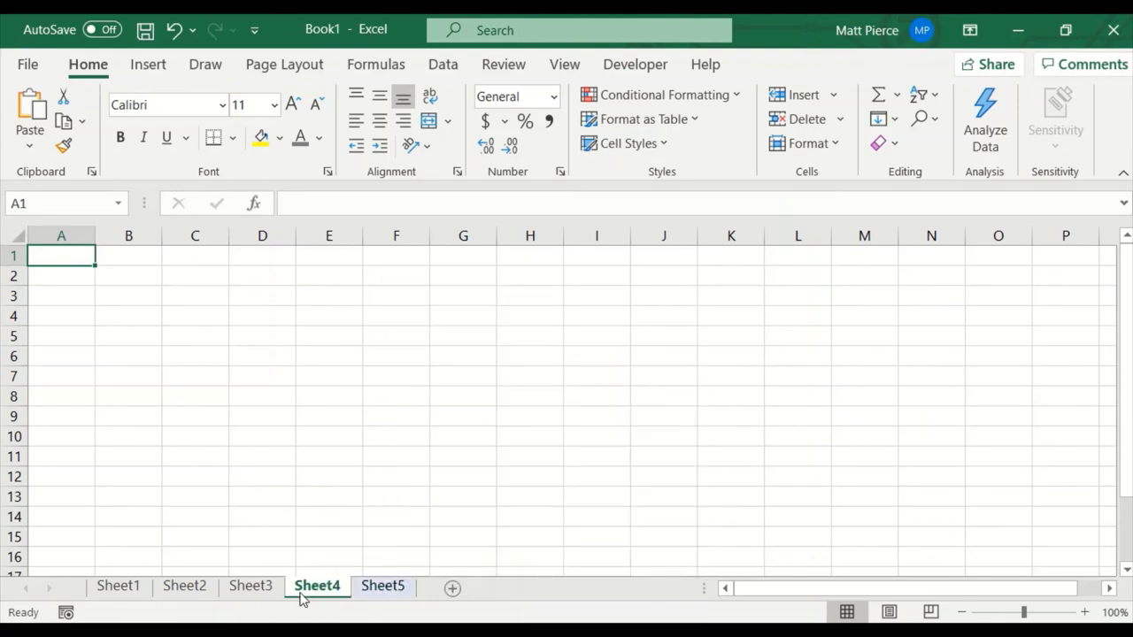
Move Sheet5 so it sits between Sheet2 and Sheet3
right_click(401, 595)
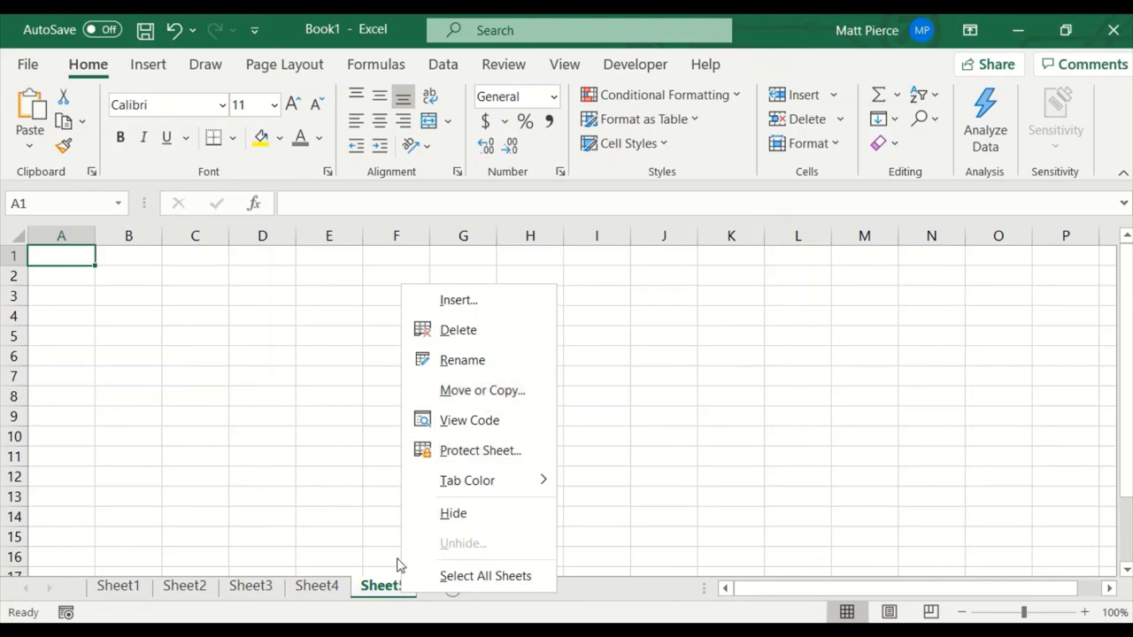
left_click(387, 587)
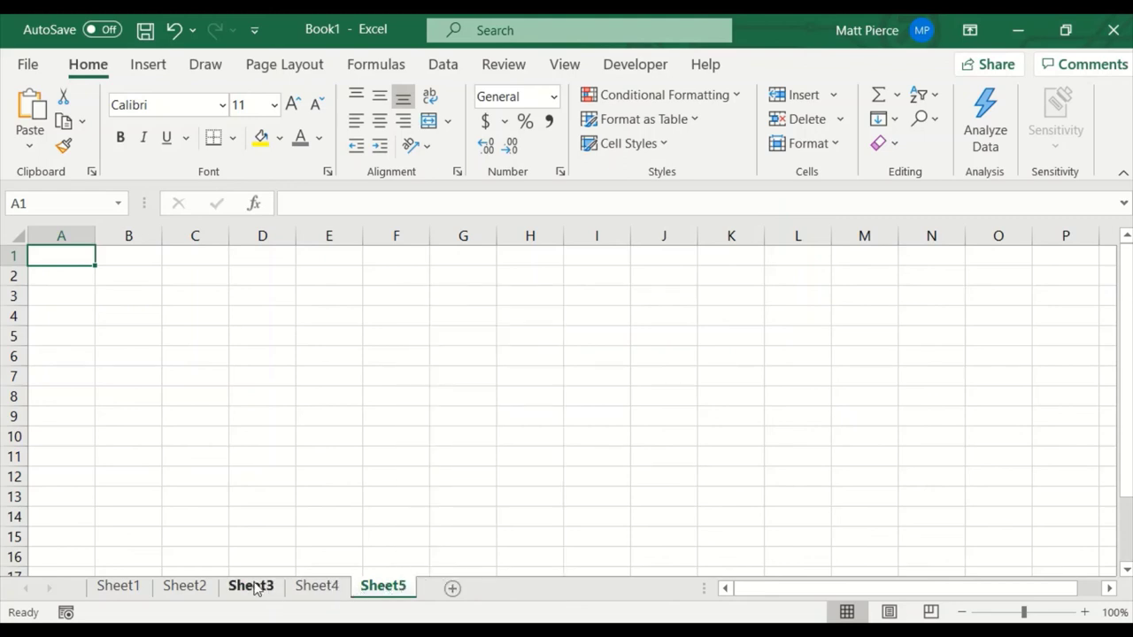
mouse_move(389, 593)
left_mouse_down()
mouse_move(279, 577)
mouse_move(407, 602)
mouse_move(397, 595)
left_mouse_up()
left_click_drag(396, 593, 267, 591)
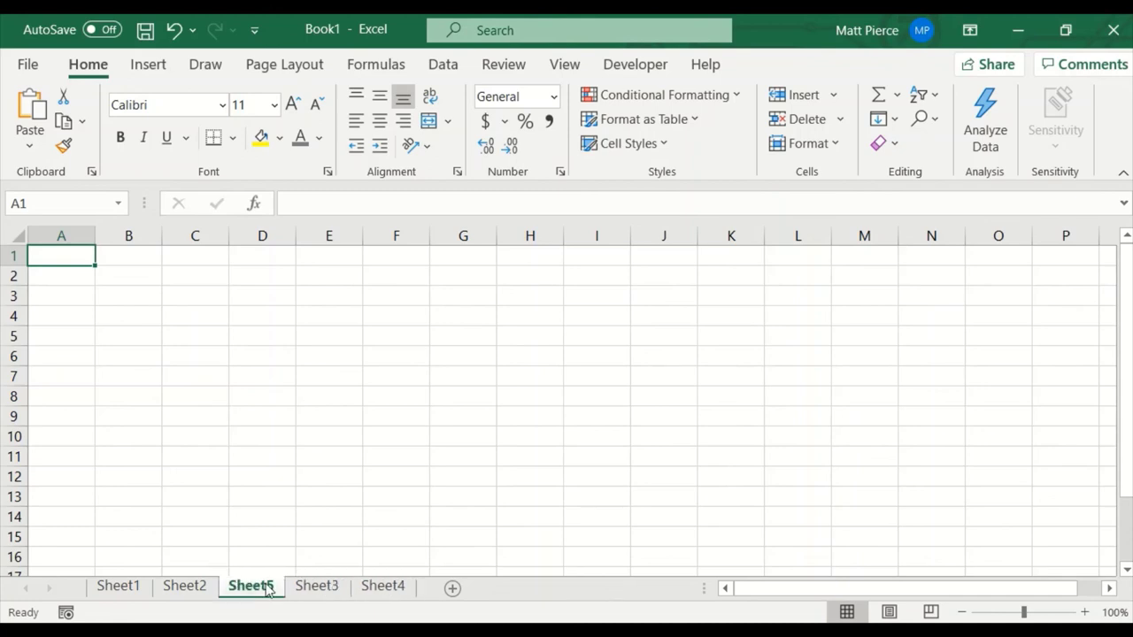
Create a copy of Sheet4 in Book1, placed at the end of the worksheets
right_click(390, 590)
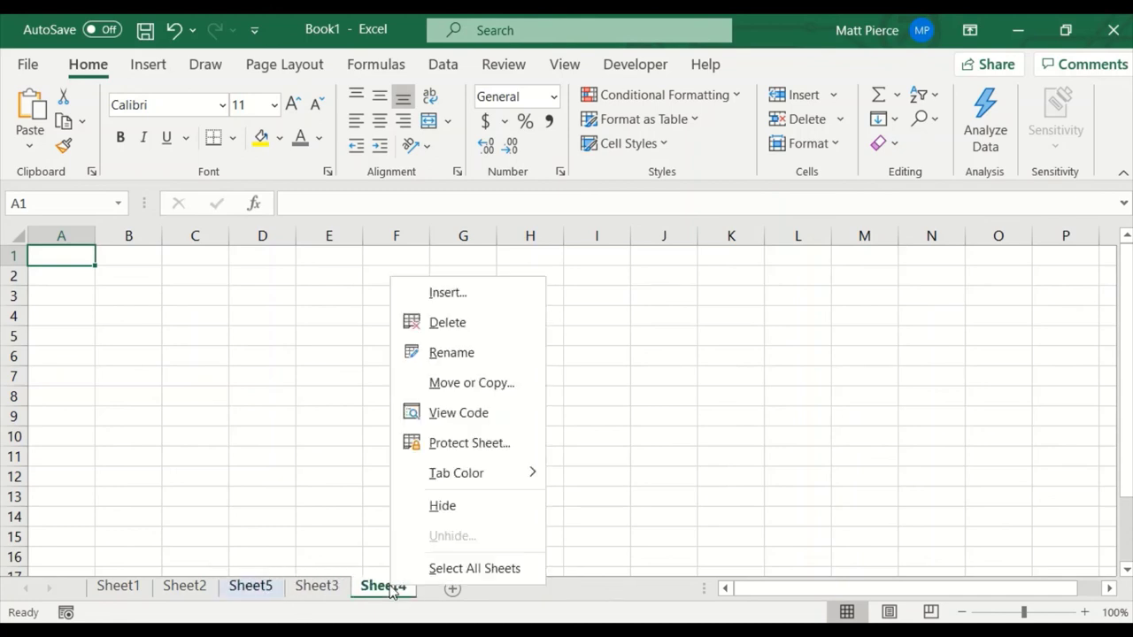
left_click(473, 385)
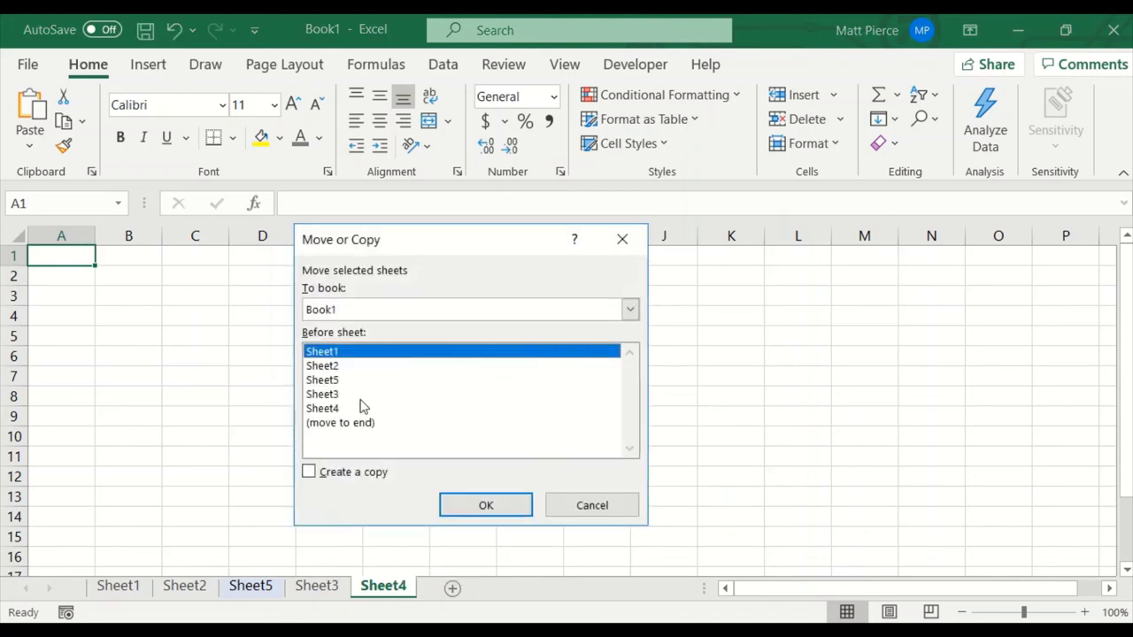
left_click(315, 472)
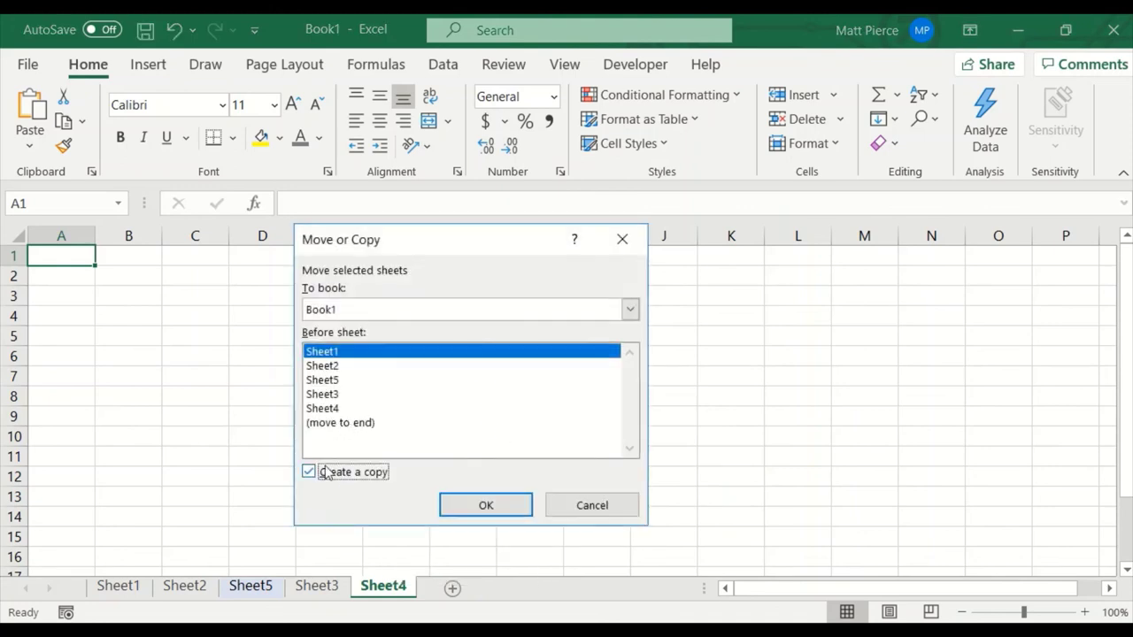
left_click(346, 425)
left_click(498, 513)
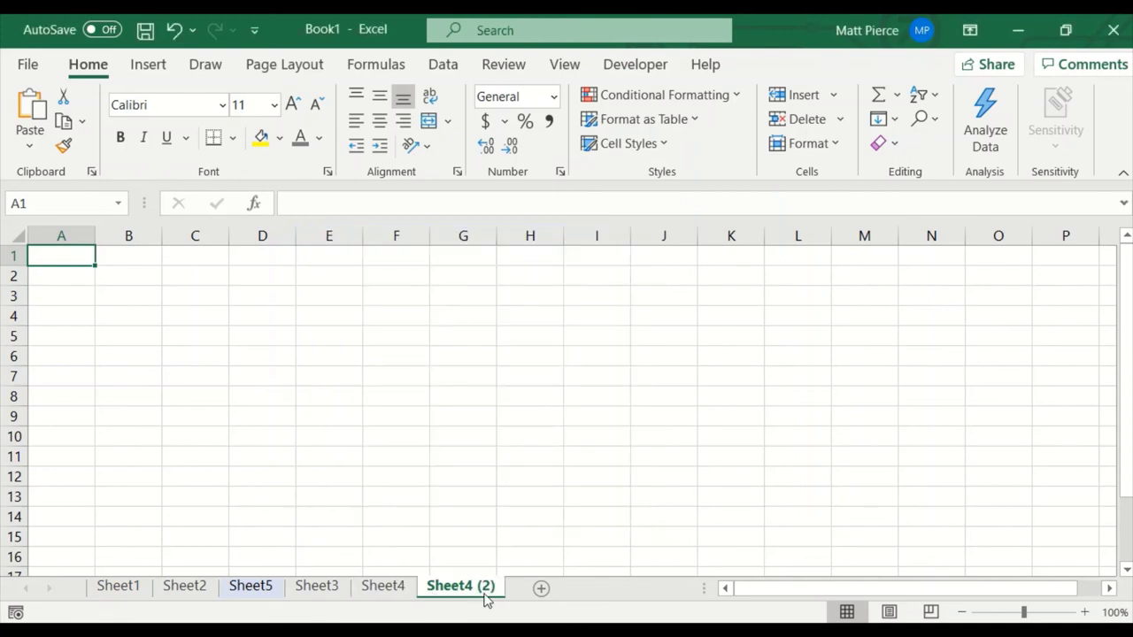
right_click(467, 593)
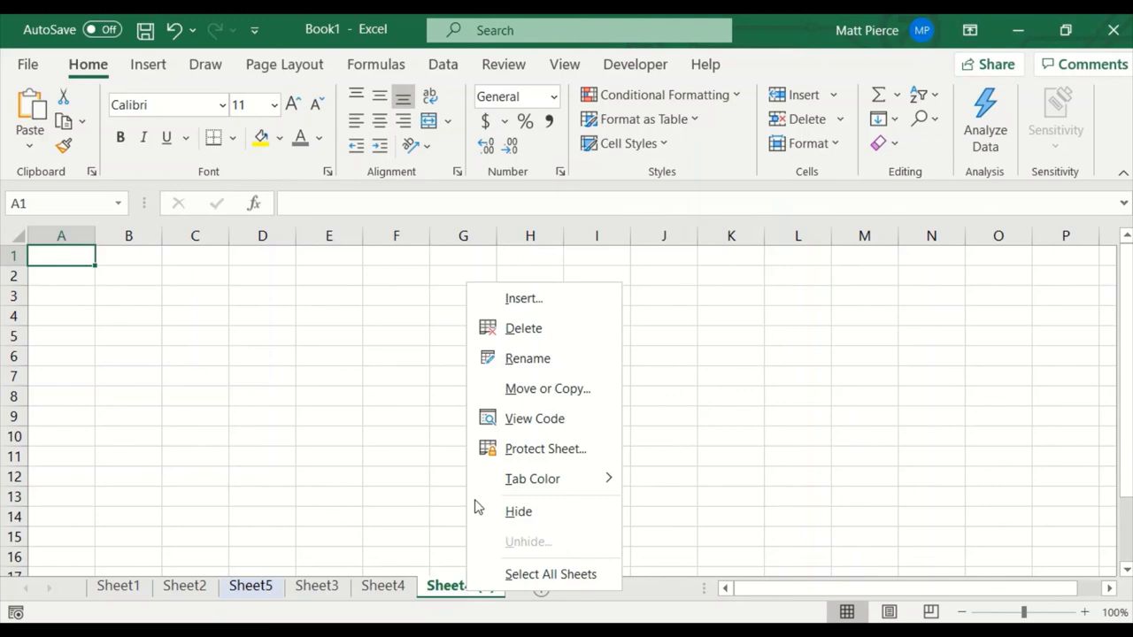
left_click(445, 591)
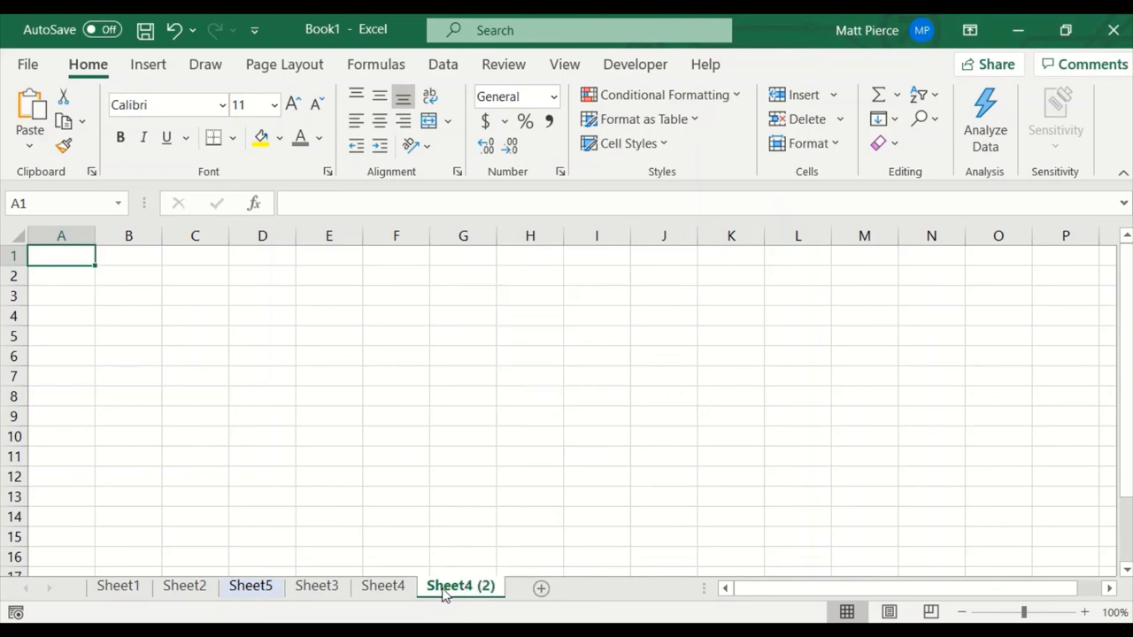
Rename the Sheet4 (2) worksheet as xxxxx
double_click(454, 587)
type("xxxxx")
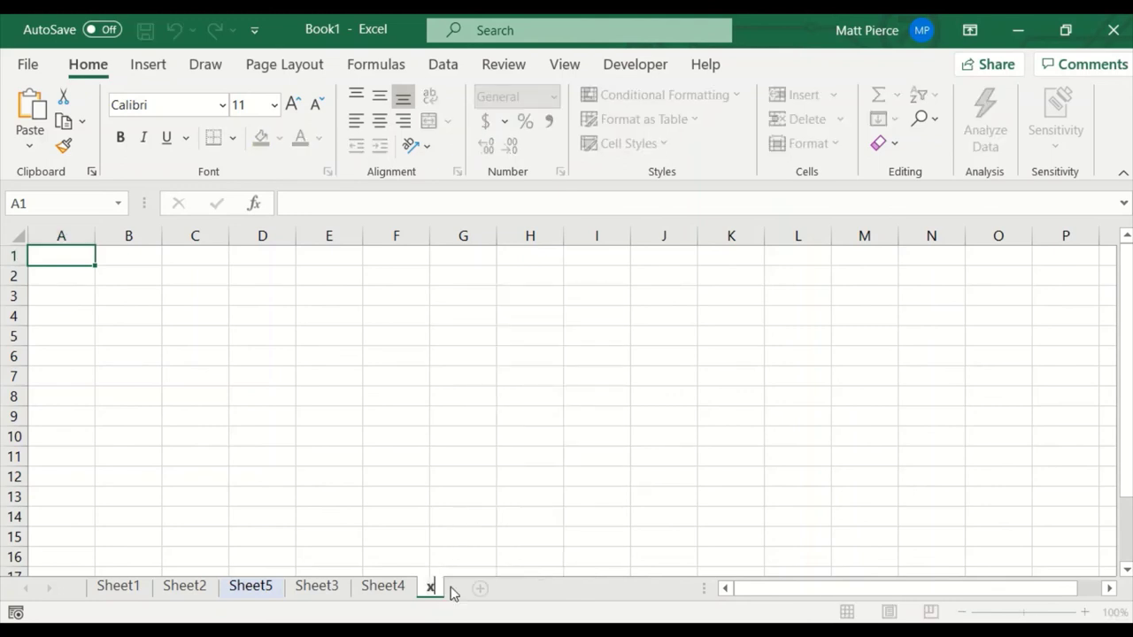
left_click(468, 470)
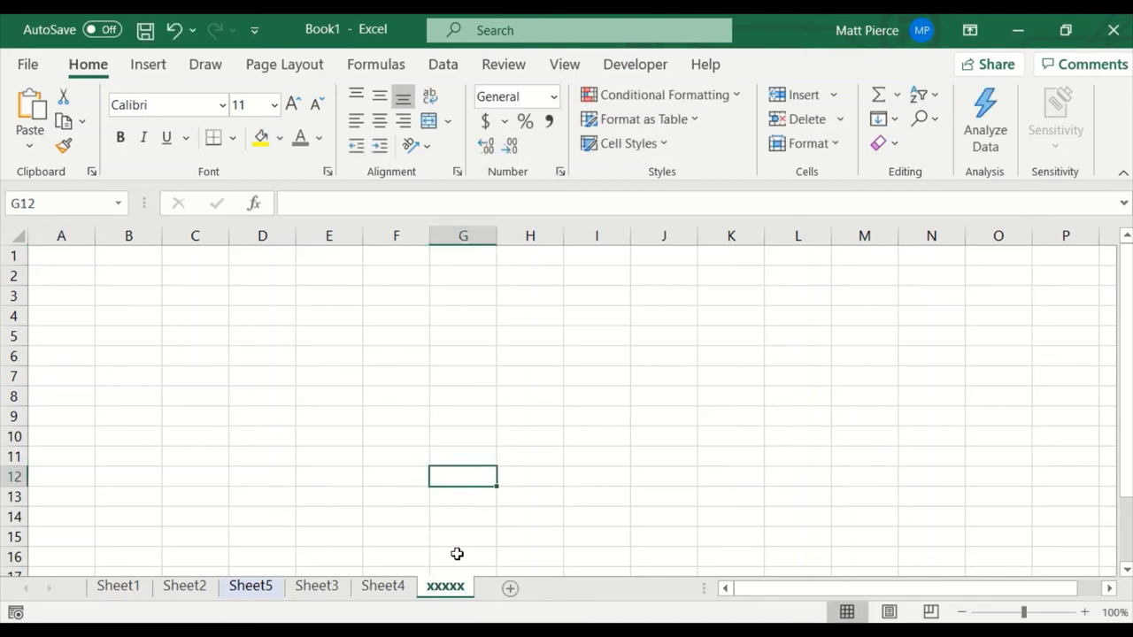
Delete the xxxxx worksheet, and delete Sheet2, Sheet5, Sheet3 and Sheet4 together as a group
right_click(454, 588)
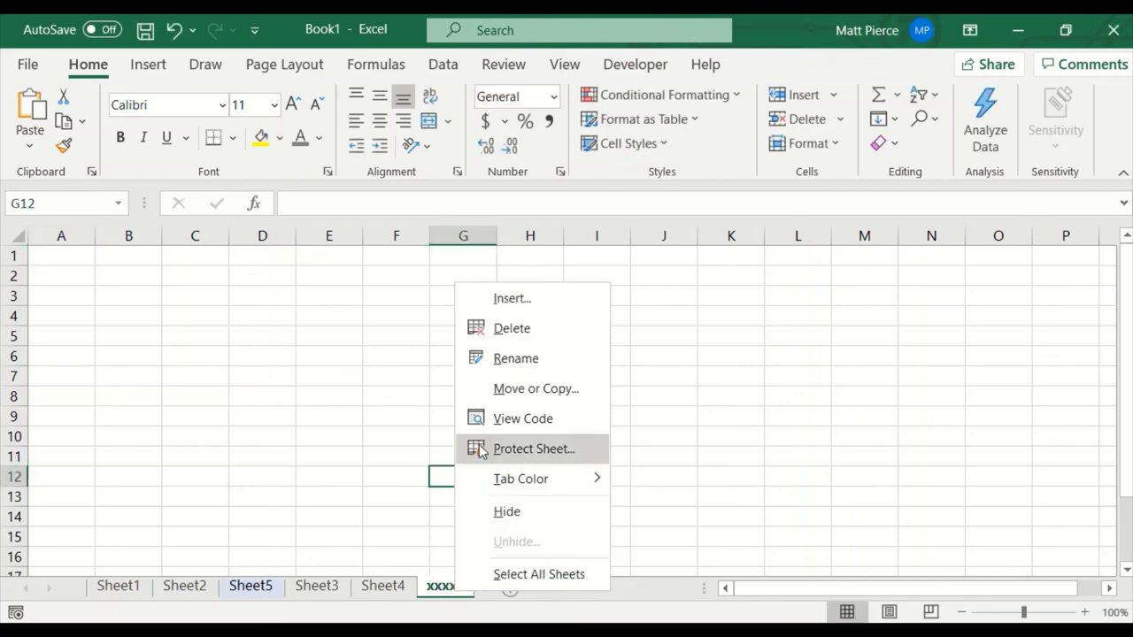
left_click(509, 331)
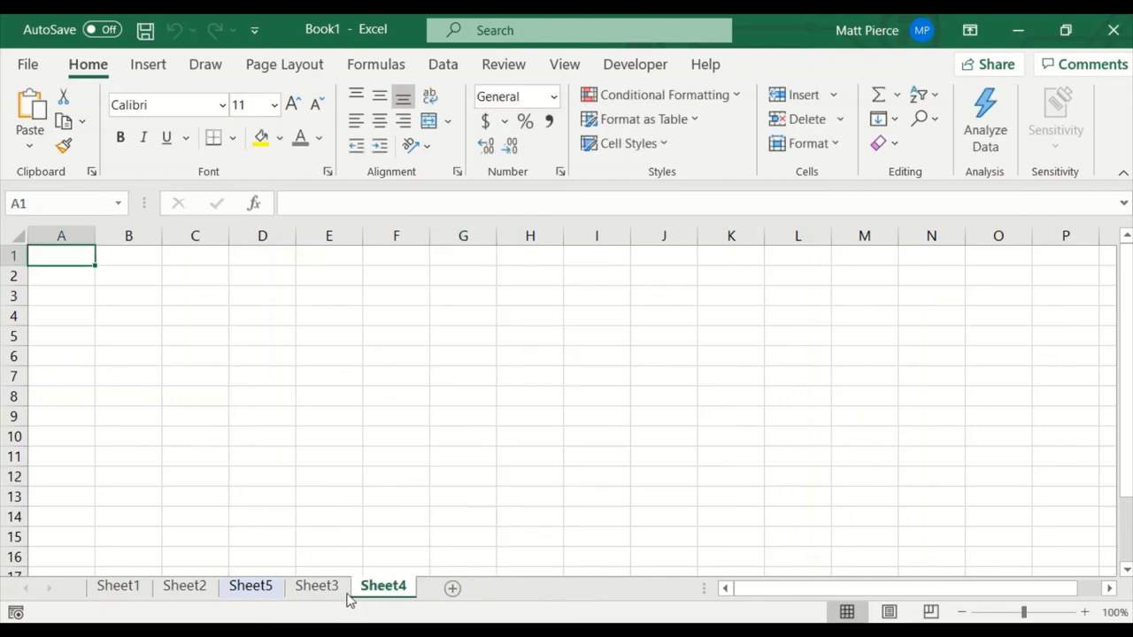
left_click(203, 588, "shift")
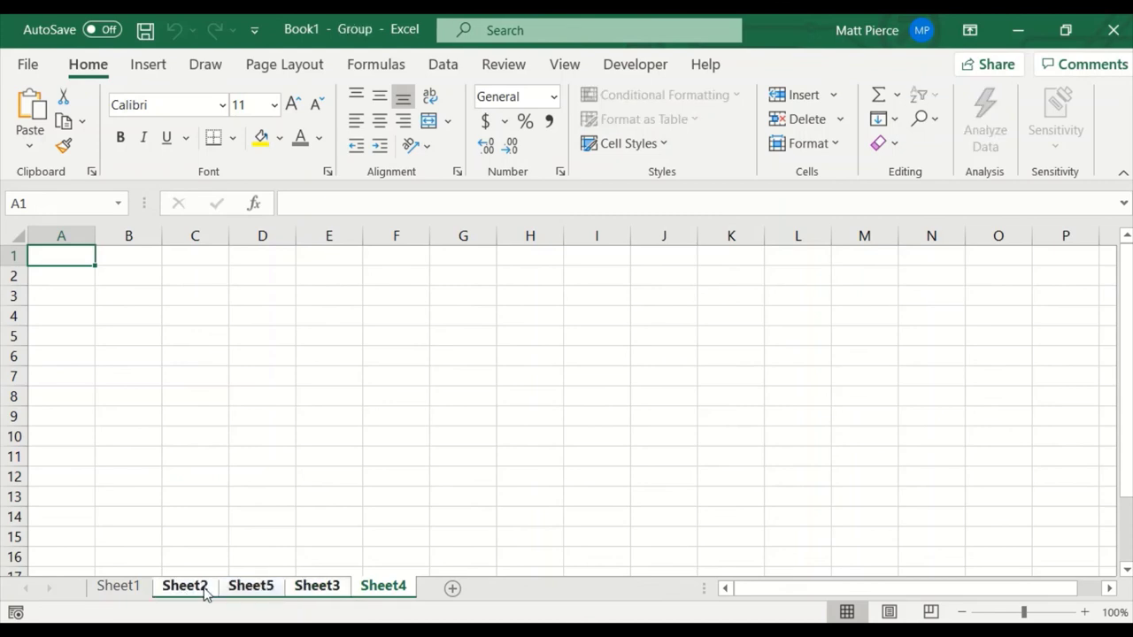
right_click(252, 589)
left_click(339, 300)
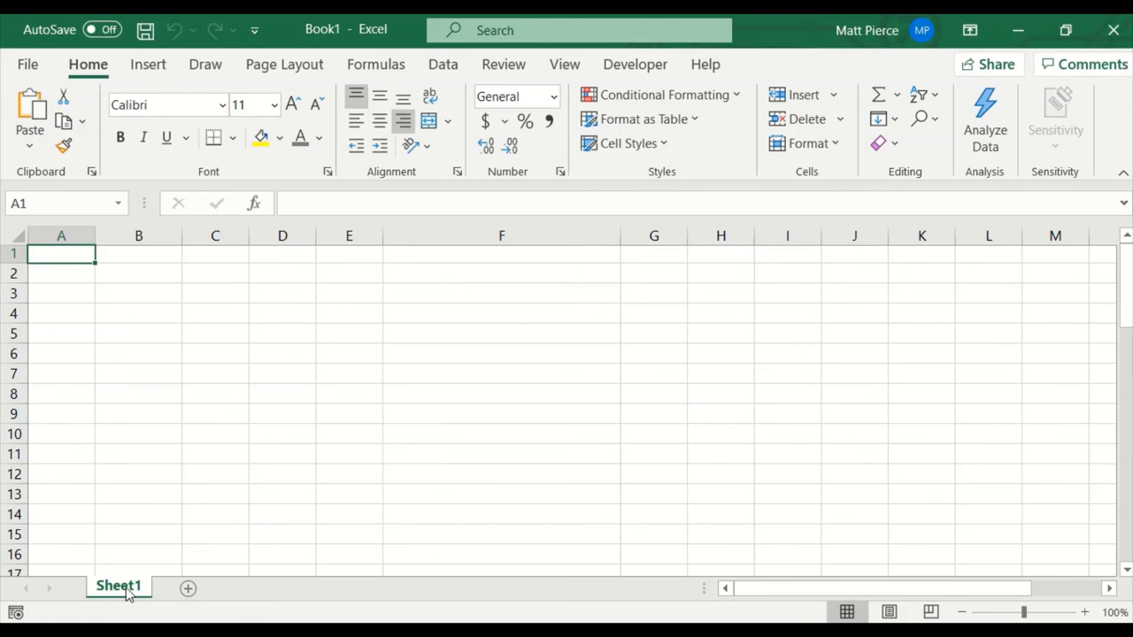
Add a new worksheet after Sheet1 and delete it again
left_click(187, 588)
right_click(190, 591)
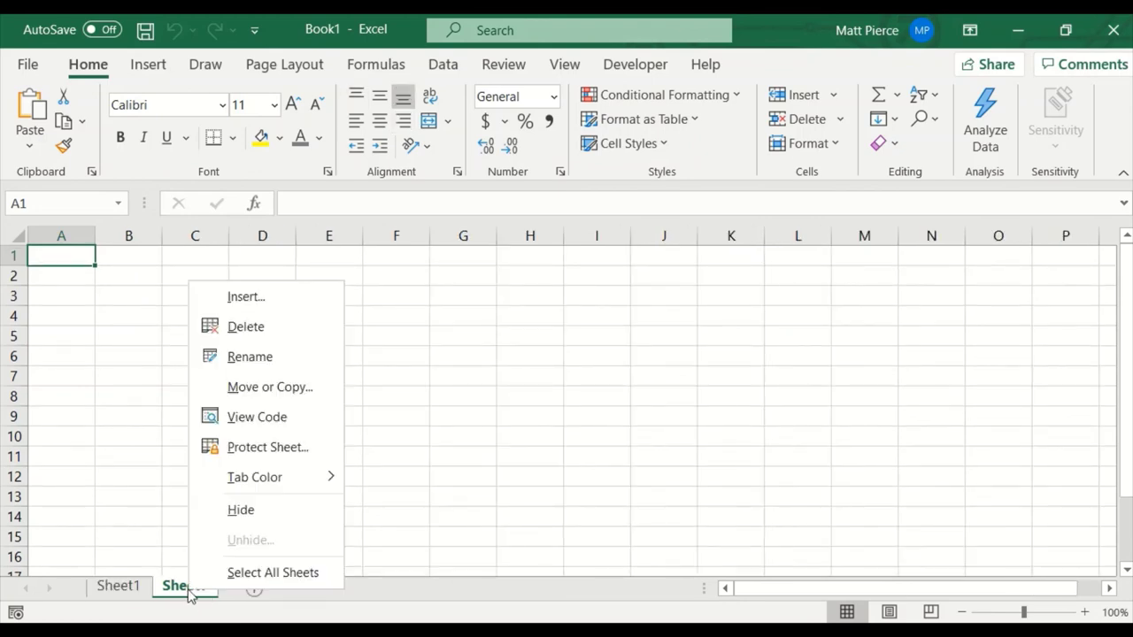
left_click(270, 330)
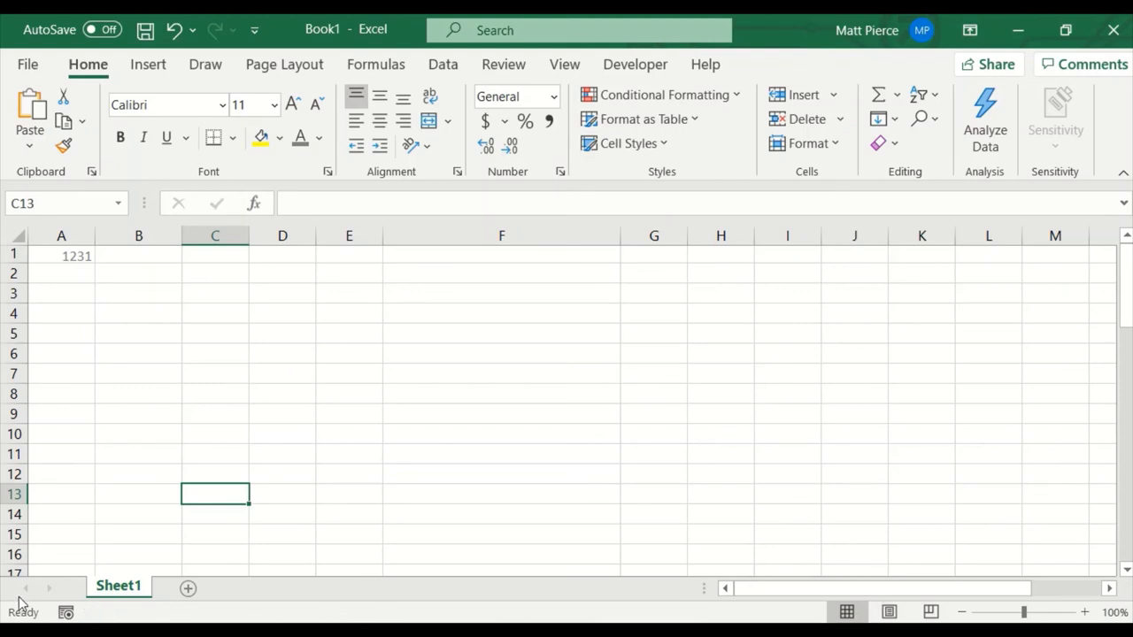
mouse_move(25, 612)
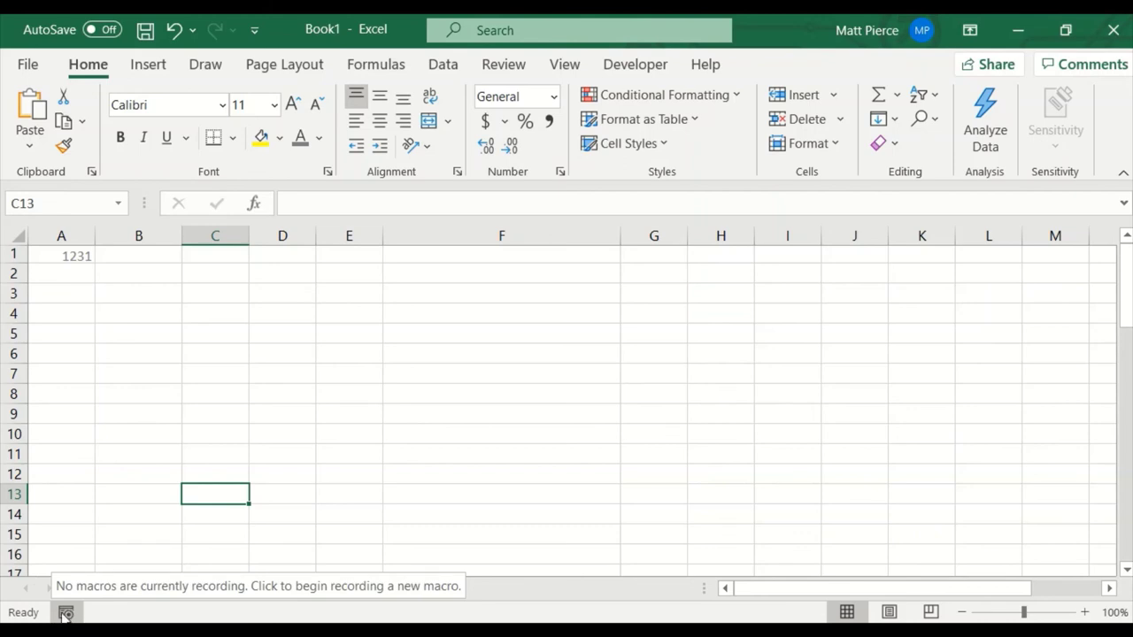
left_click(66, 613)
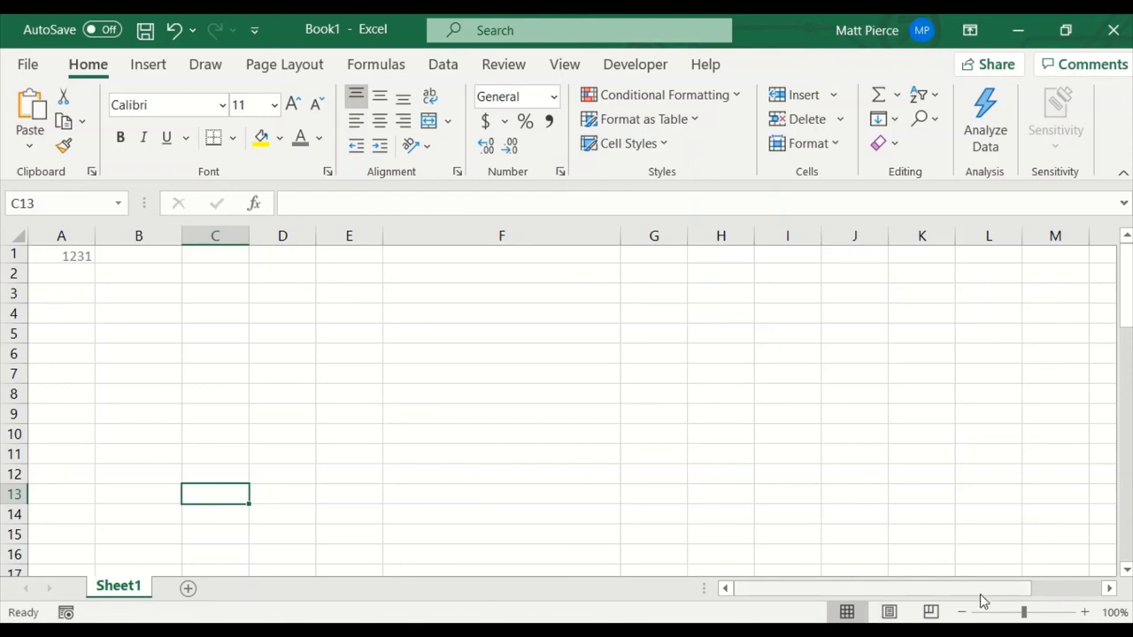
Zoom the worksheet in to 130% and back out to 100% in 10% increments
left_click(1086, 613)
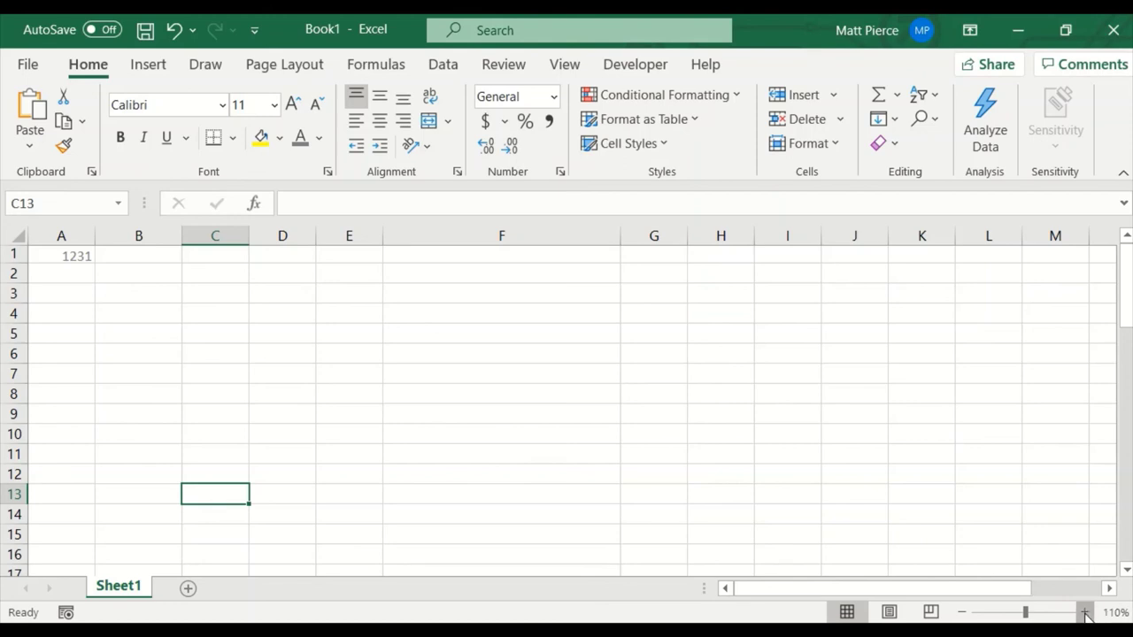
left_click(1086, 613)
left_click(1086, 614)
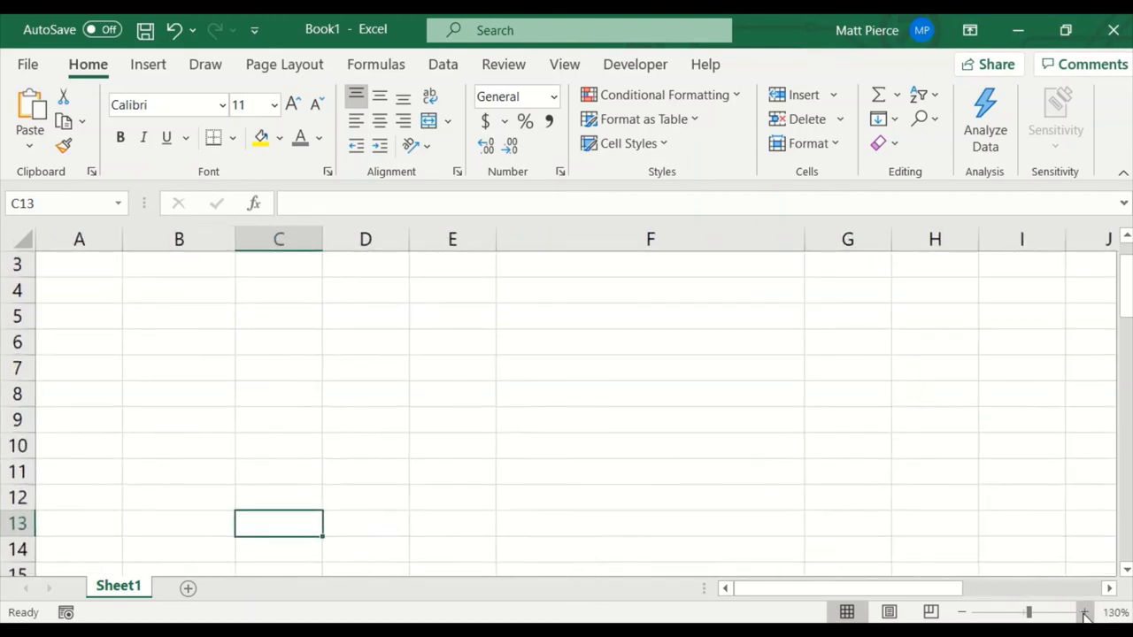
left_click(962, 613)
left_click(962, 613)
left_click(962, 613)
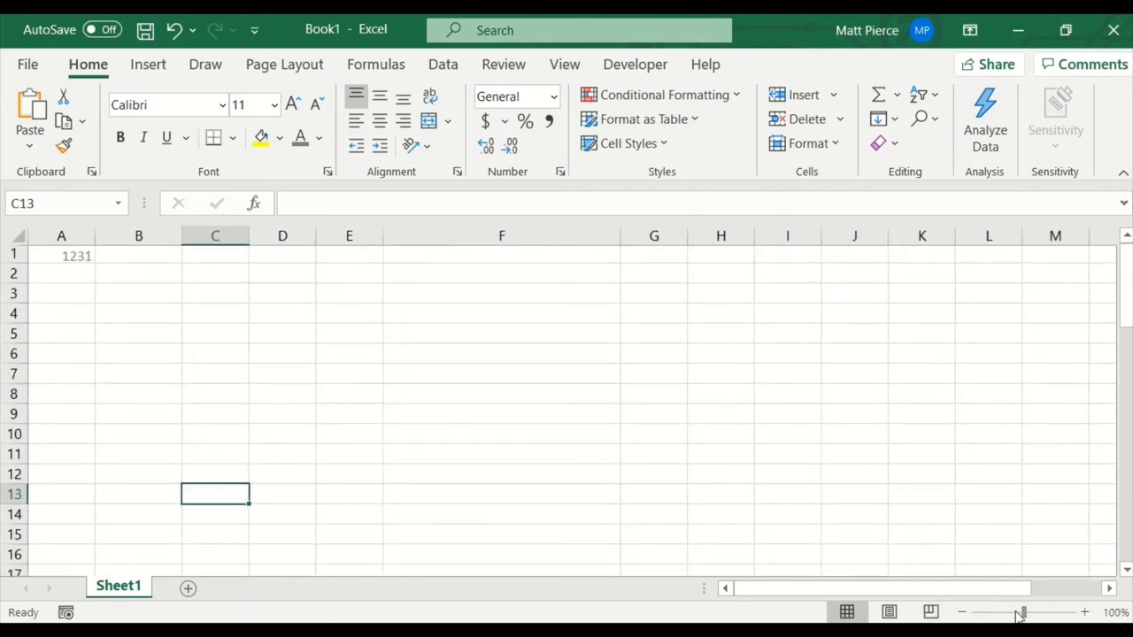
Zoom the worksheet in to 215% in one movement, and reduce the zoom gradually to 110%
mouse_move(1024, 617)
left_mouse_down()
mouse_move(1006, 613)
mouse_move(1042, 613)
left_mouse_up()
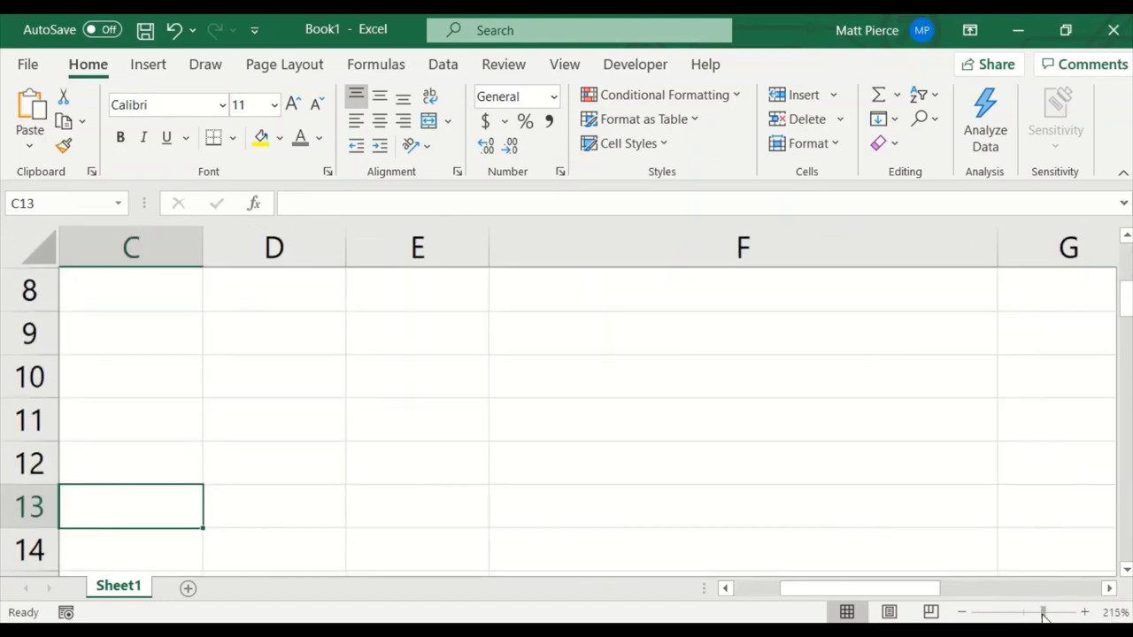
left_click(963, 612)
left_click(963, 613)
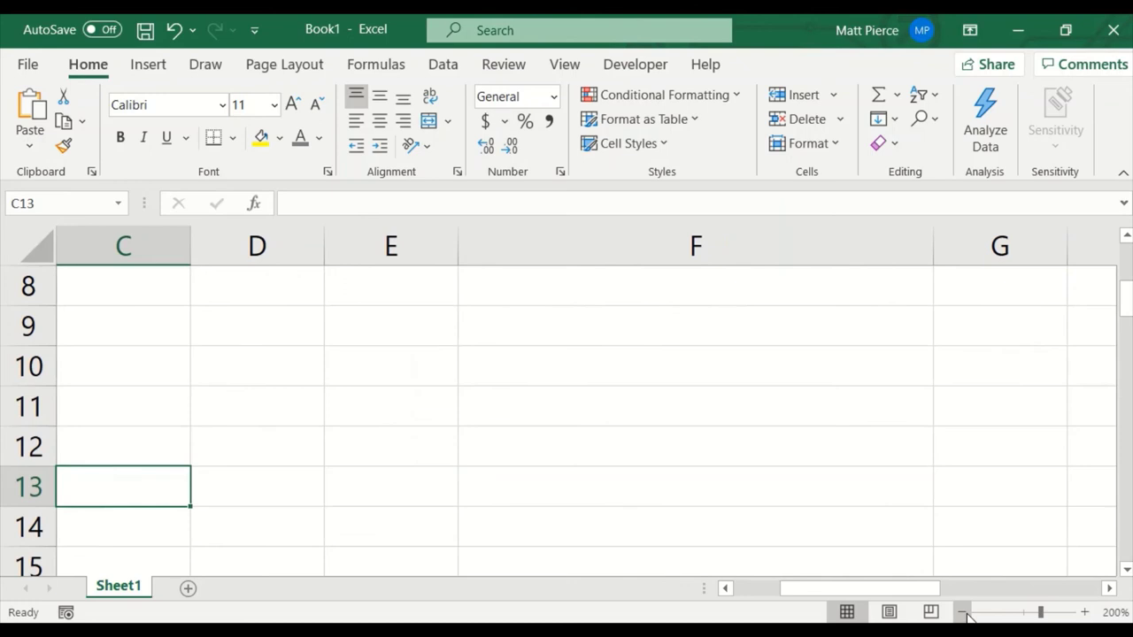
left_click(963, 612)
left_click(963, 613)
left_click(963, 613)
left_click(962, 612)
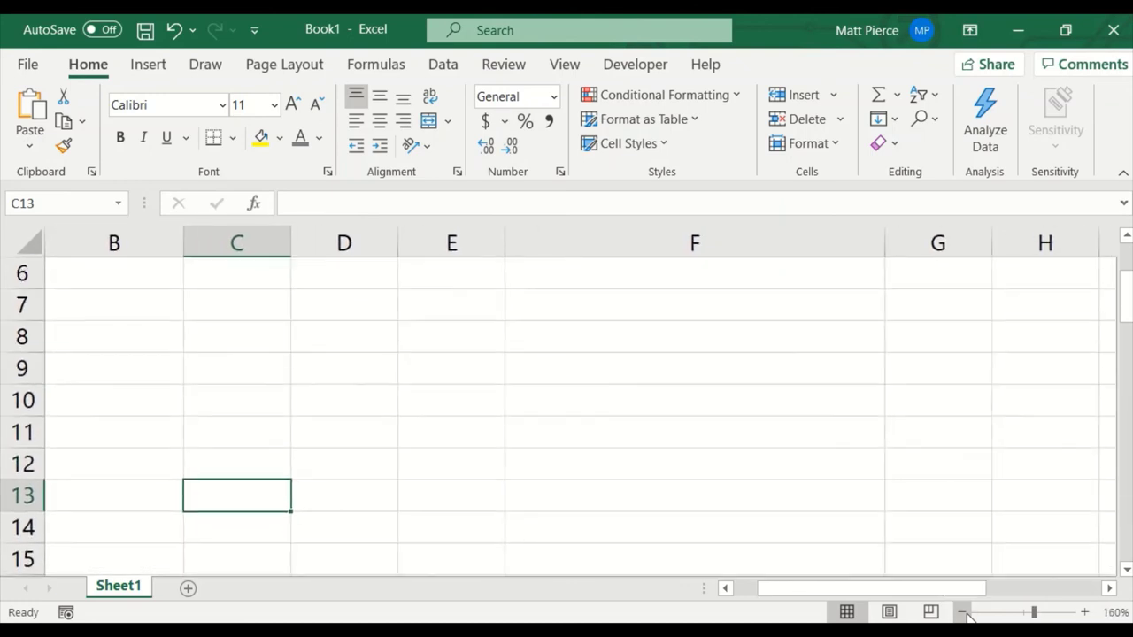
left_click(963, 612)
left_click(962, 612)
left_click(963, 612)
left_click(963, 613)
left_click(963, 612)
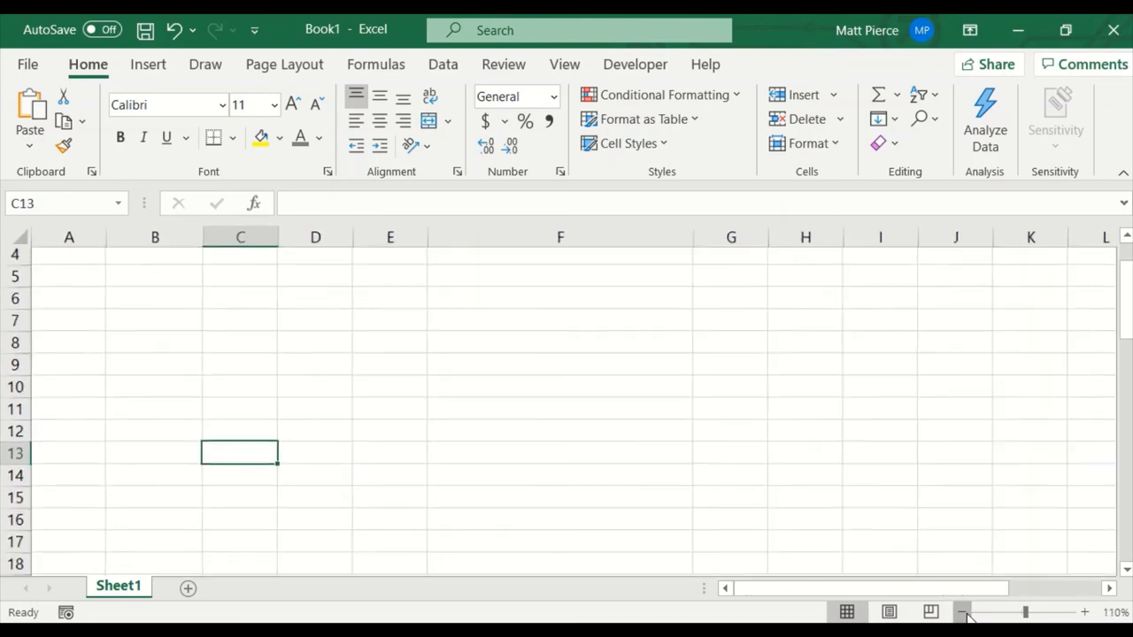